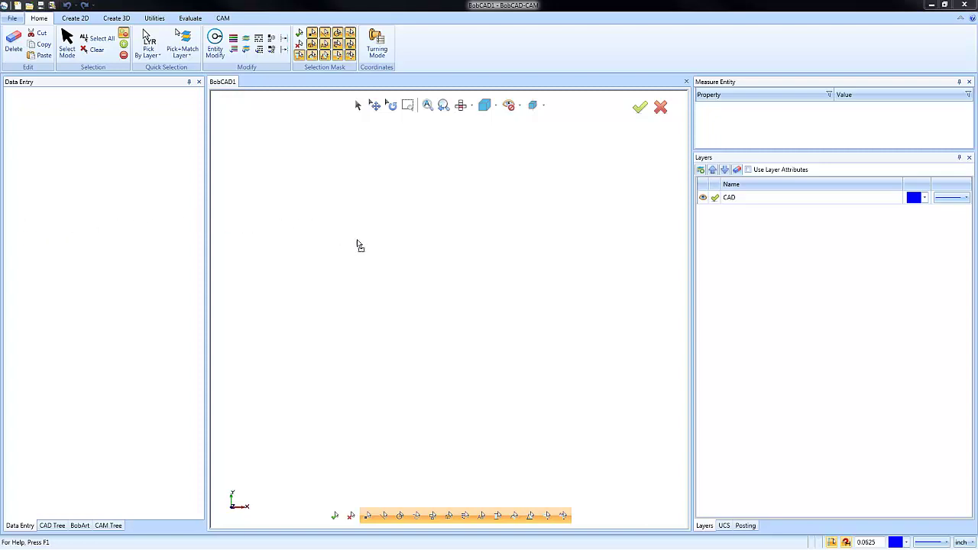
# Open Parts.dxf in its own document with the default file open options and zoom in.
pyautogui.moveTo(357, 241); pyautogui.dragTo(360, 243)
pyautogui.click(487, 307)
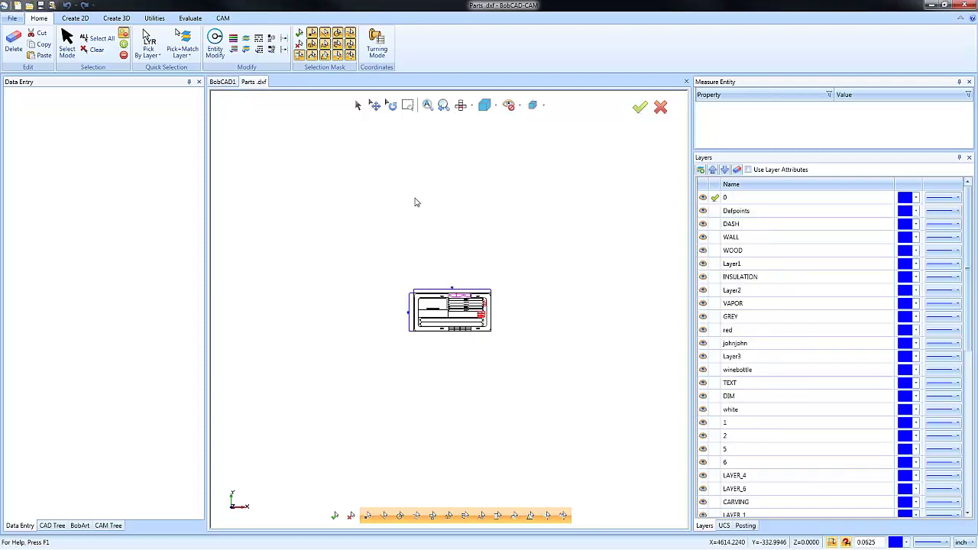
pyautogui.scroll(3, 459, 309)
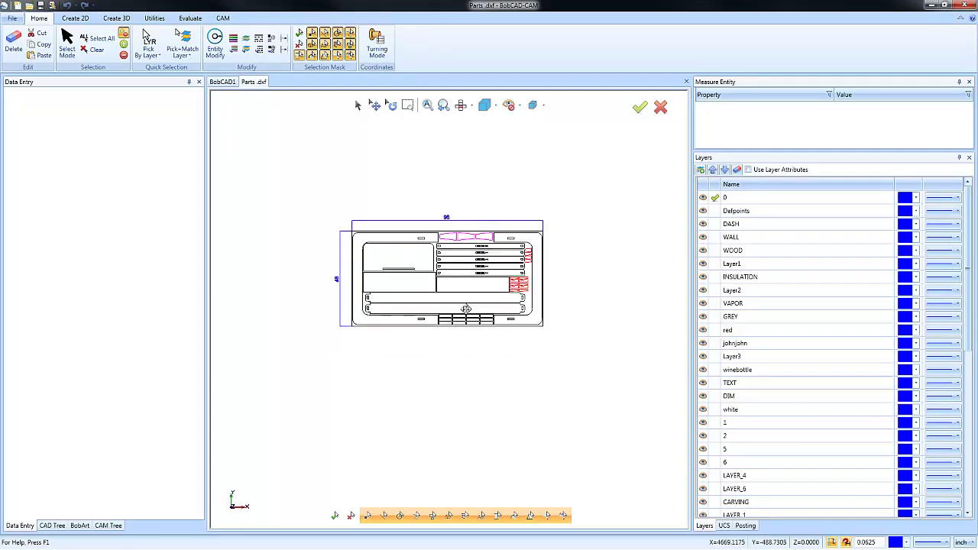
pyautogui.moveTo(445, 304); pyautogui.dragTo(448, 309, button='middle')
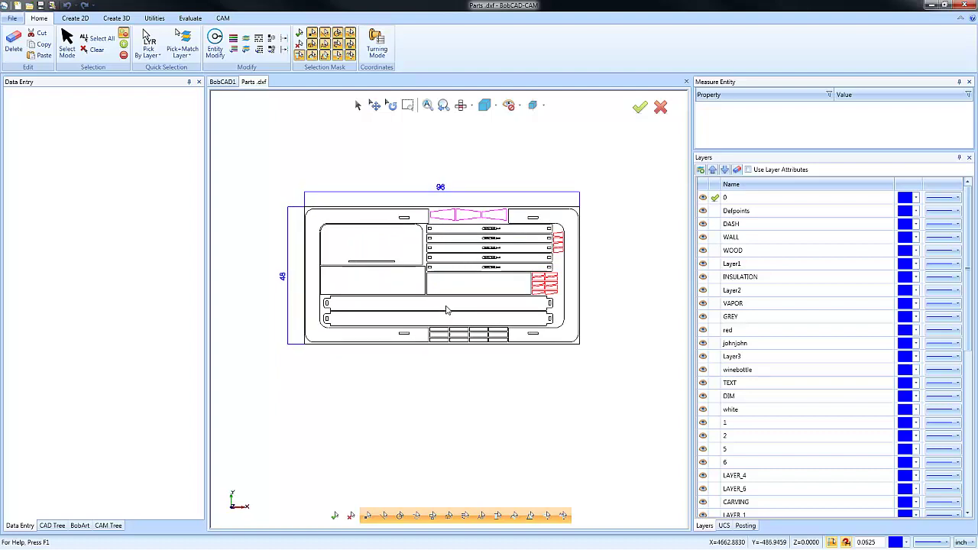
# Window-select all the Parts.dxf entities, then cancel to clear the selection.
pyautogui.click(358, 104)
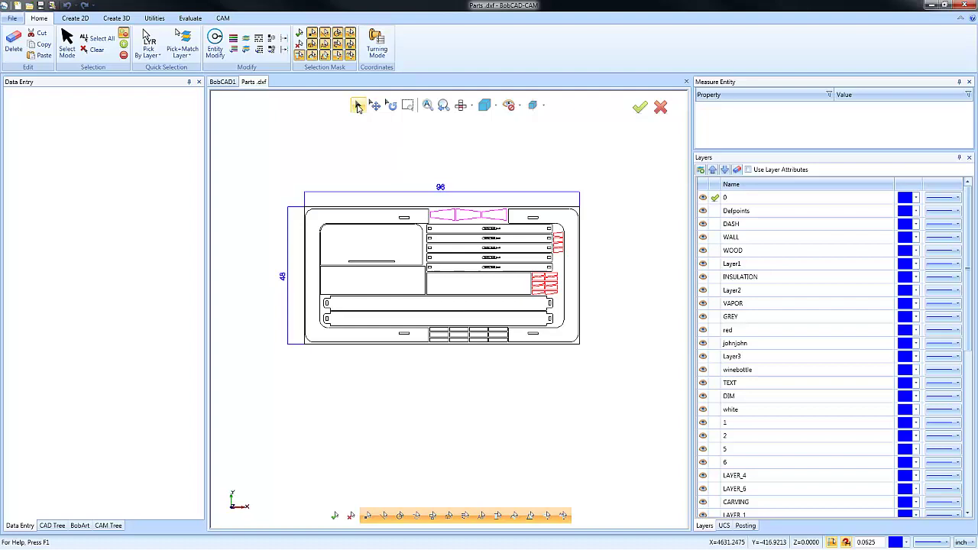
pyautogui.moveTo(260, 163)
pyautogui.mouseDown()
pyautogui.moveTo(522, 353)
pyautogui.moveTo(612, 385)
pyautogui.mouseUp()
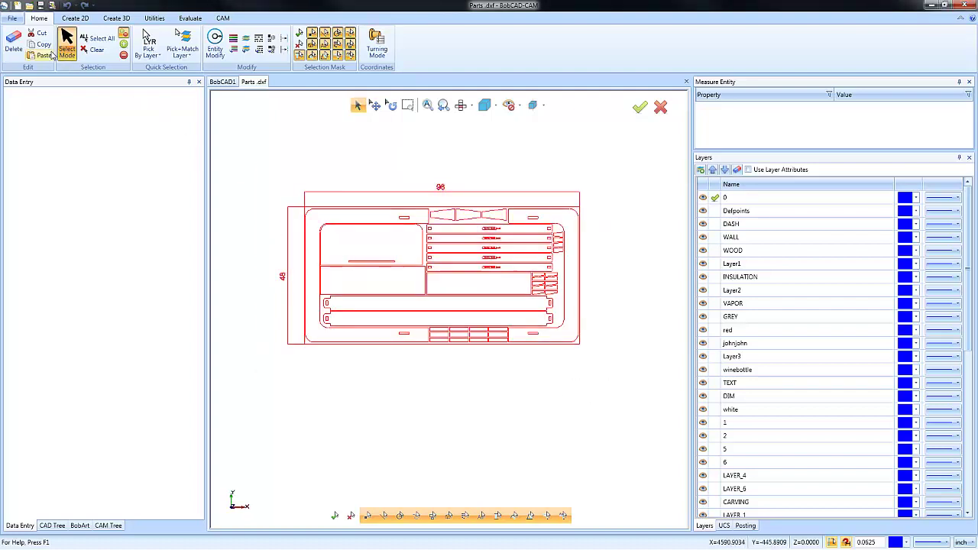
pyautogui.rightClick(322, 155)
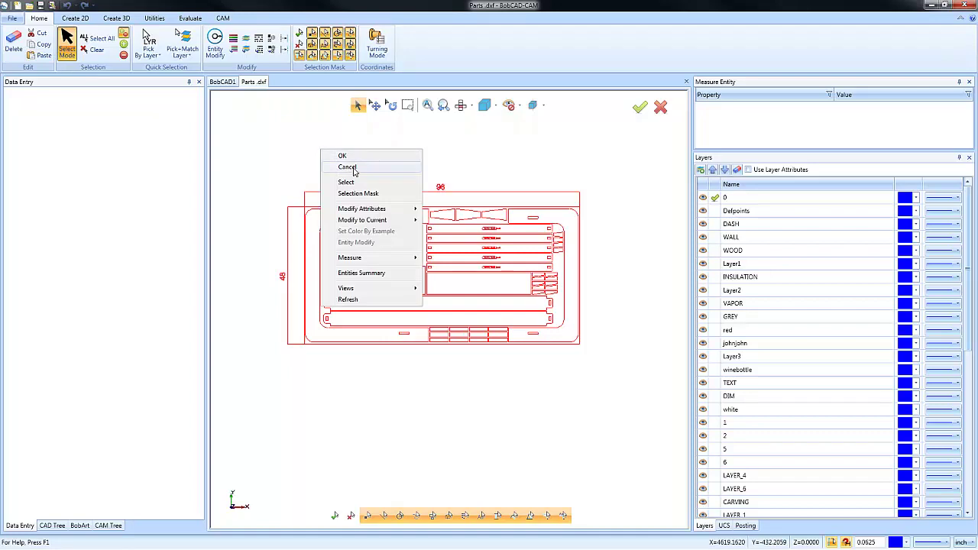
pyautogui.click(354, 173)
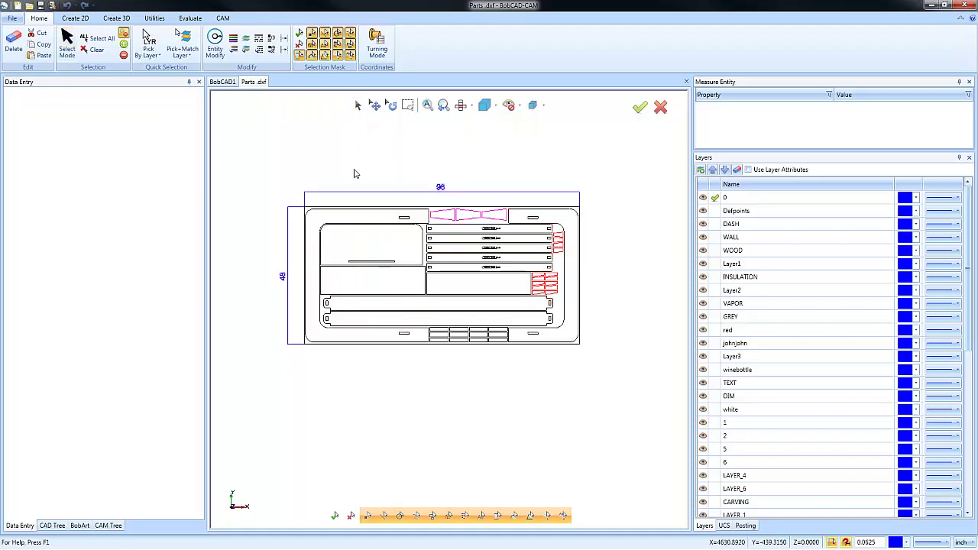
# Paste the nested sheet geometry into BobCAD1 and fit it in the view.
pyautogui.click(223, 82)
pyautogui.click(44, 55)
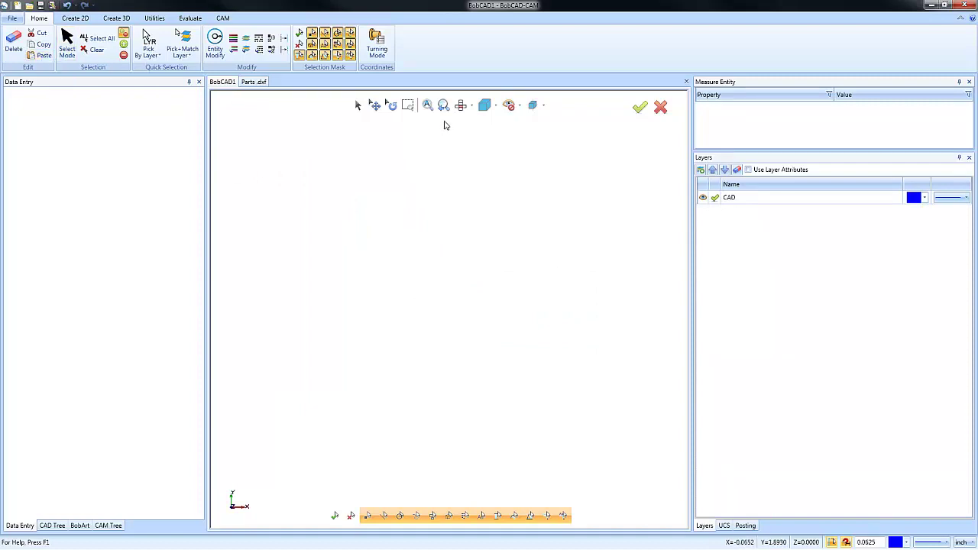
pyautogui.click(428, 104)
pyautogui.scroll(5, 474, 318)
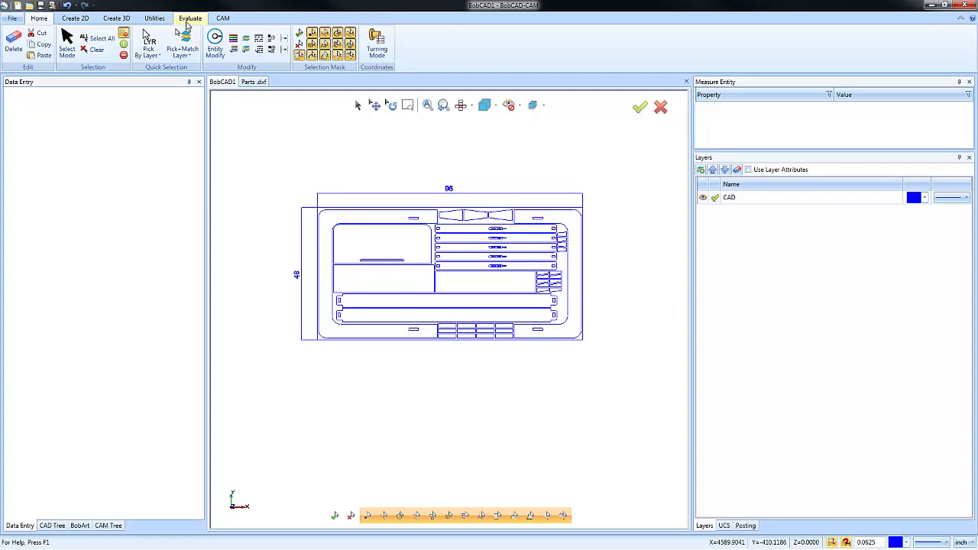
# Run Cleanup/Optimize on all the pasted geometry; no corrections are needed.
pyautogui.click(154, 18)
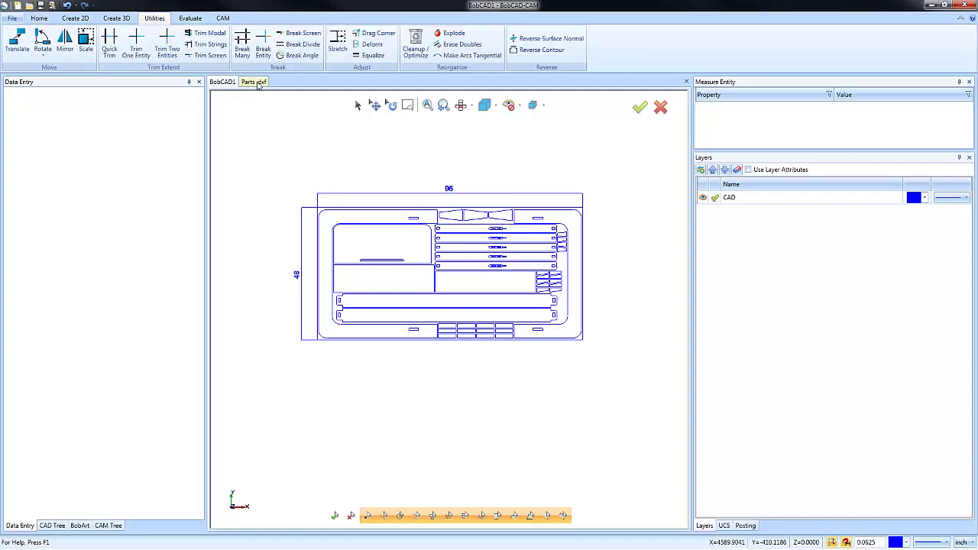
pyautogui.click(415, 46)
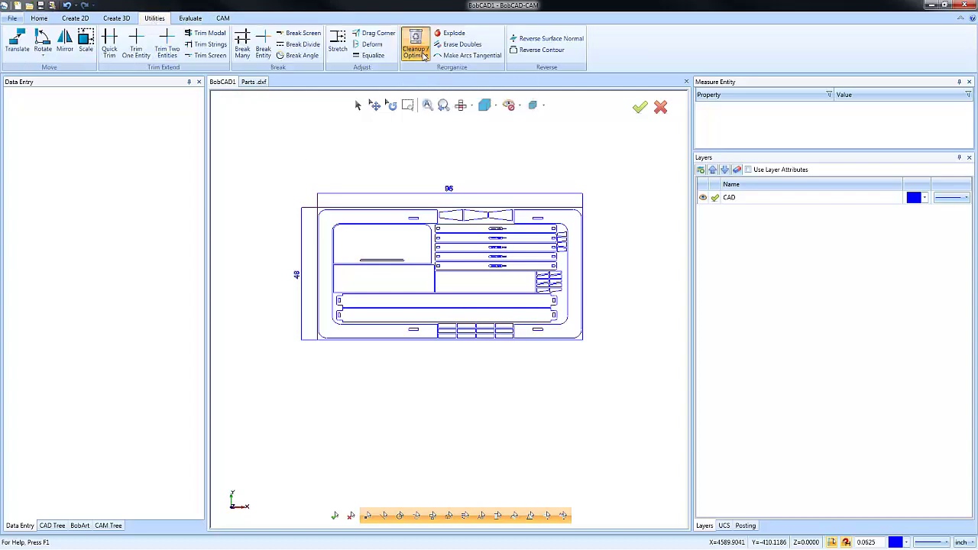
pyautogui.moveTo(271, 159)
pyautogui.mouseDown()
pyautogui.moveTo(339, 219)
pyautogui.moveTo(616, 380)
pyautogui.mouseUp()
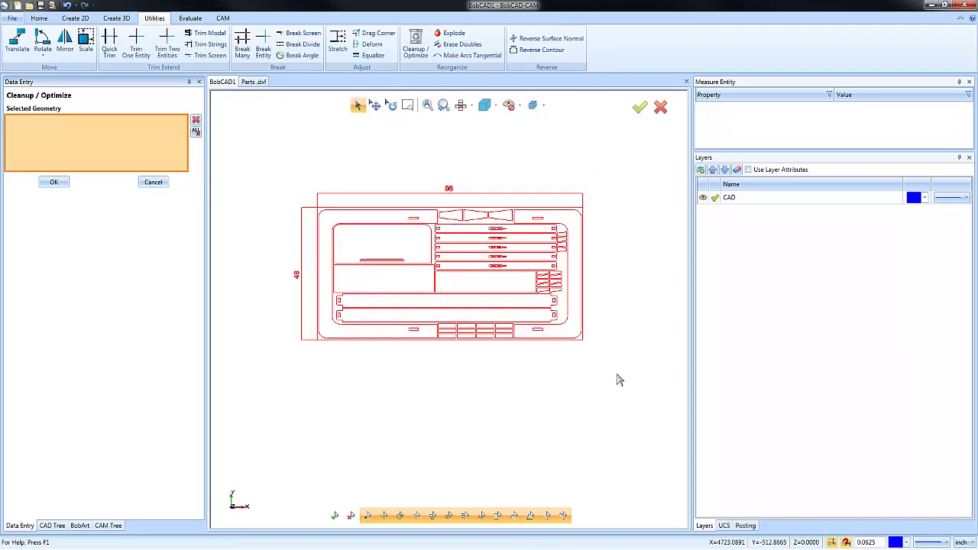
pyautogui.click(55, 182)
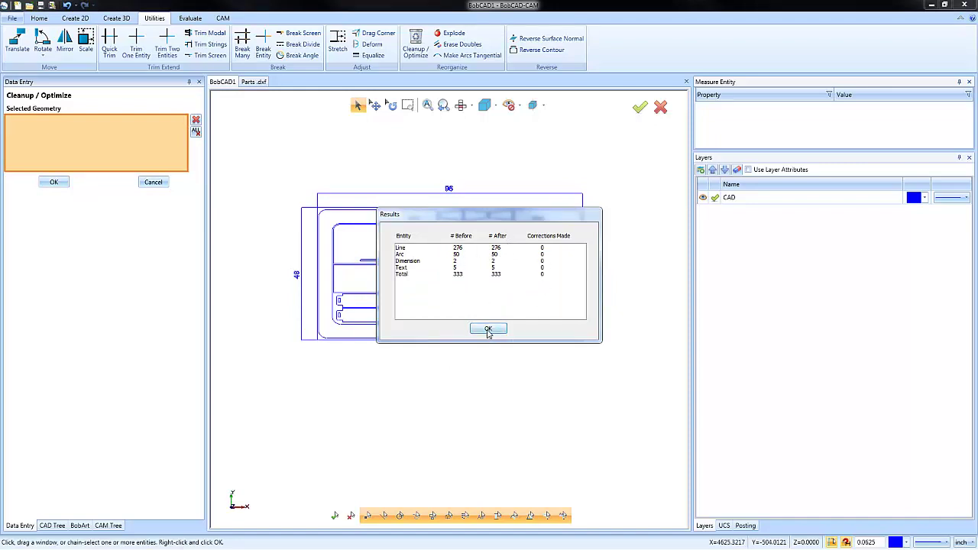
pyautogui.click(487, 329)
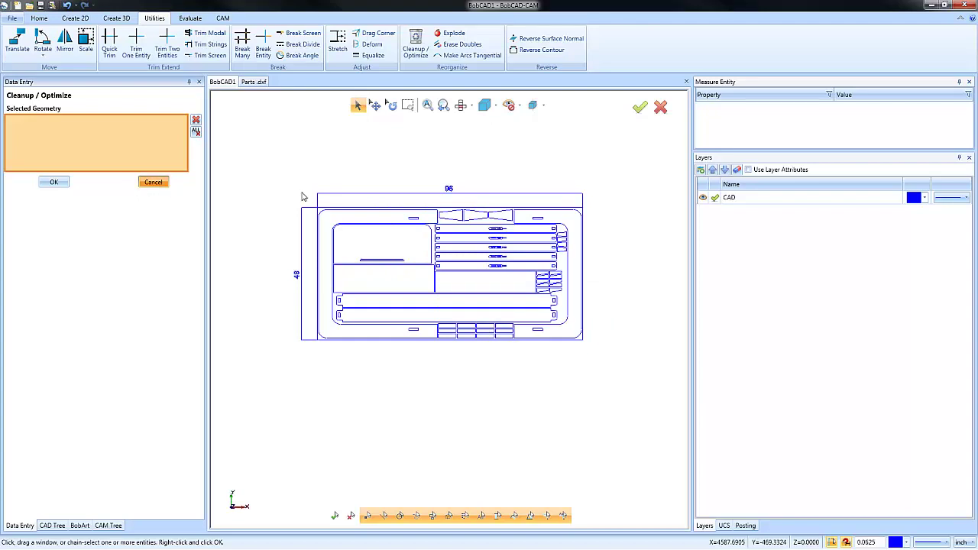
pyautogui.rightClick(514, 153)
pyautogui.click(547, 170)
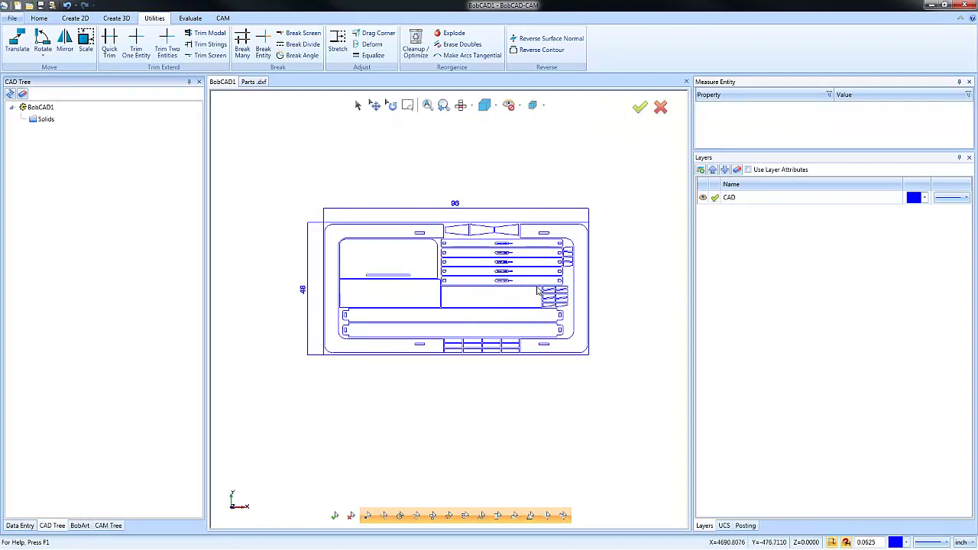
# Delete the top 96 dimension and the left 48 dimension from the sheet drawing.
pyautogui.scroll(2, 533, 289)
pyautogui.scroll(-2, 534, 289)
pyautogui.click(358, 105)
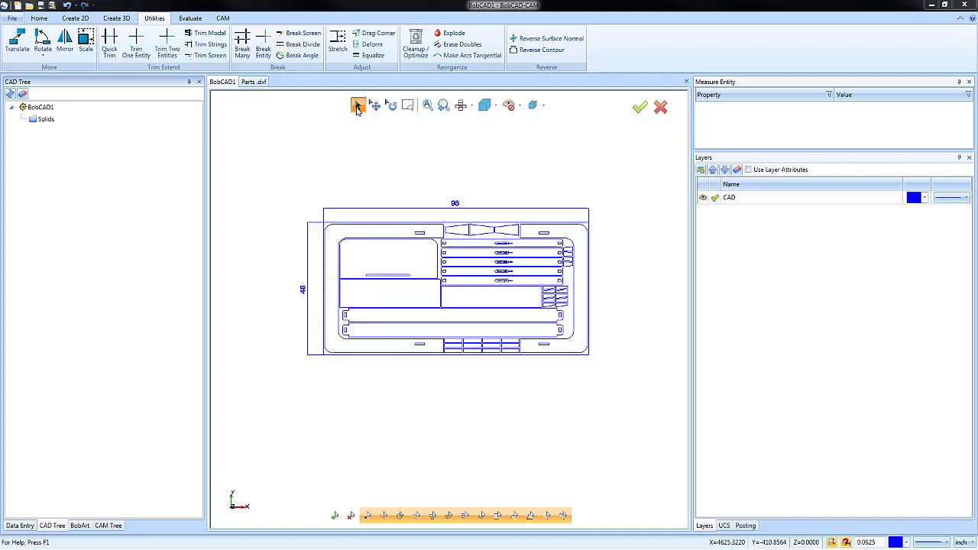
pyautogui.moveTo(428, 175); pyautogui.dragTo(466, 222)
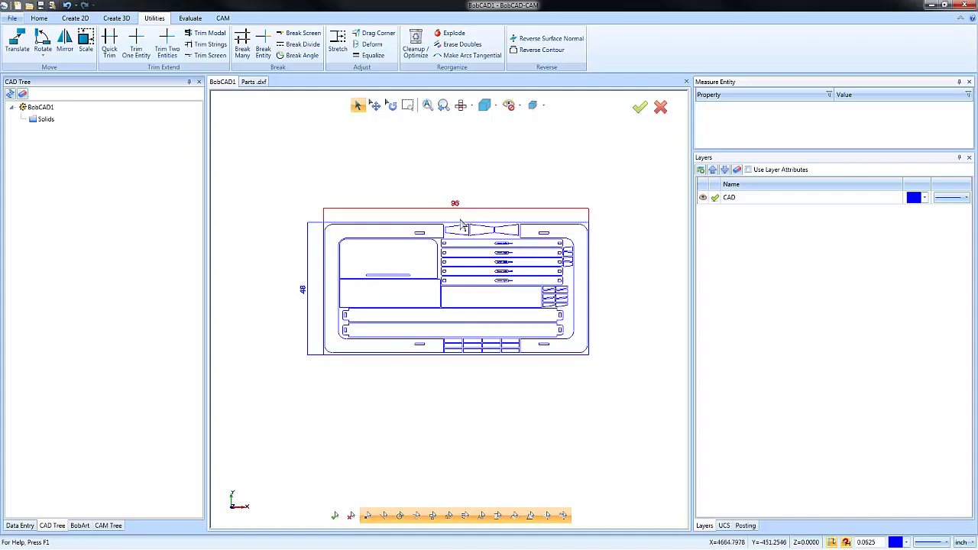
pyautogui.press('Delete')
pyautogui.moveTo(292, 262); pyautogui.dragTo(311, 319)
pyautogui.press('Delete')
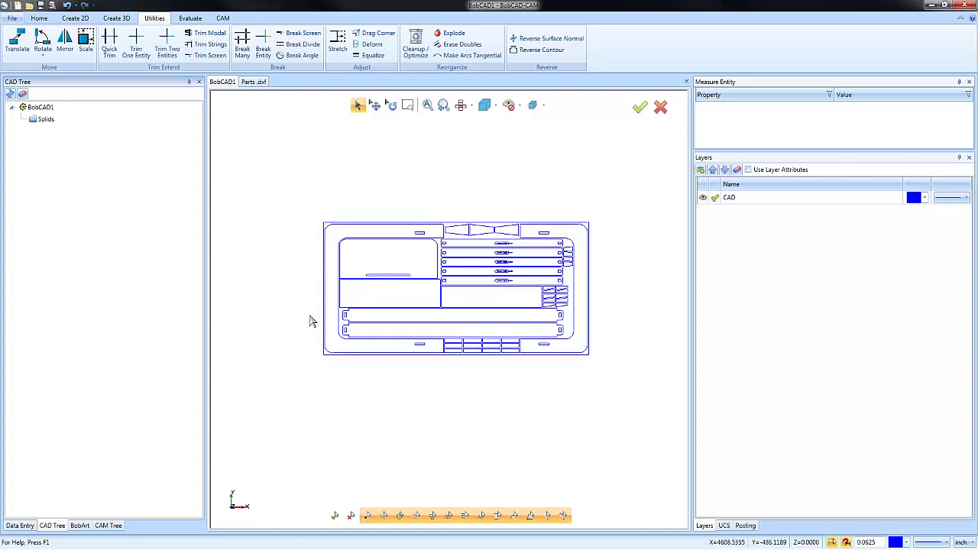
pyautogui.scroll(1, 493, 304)
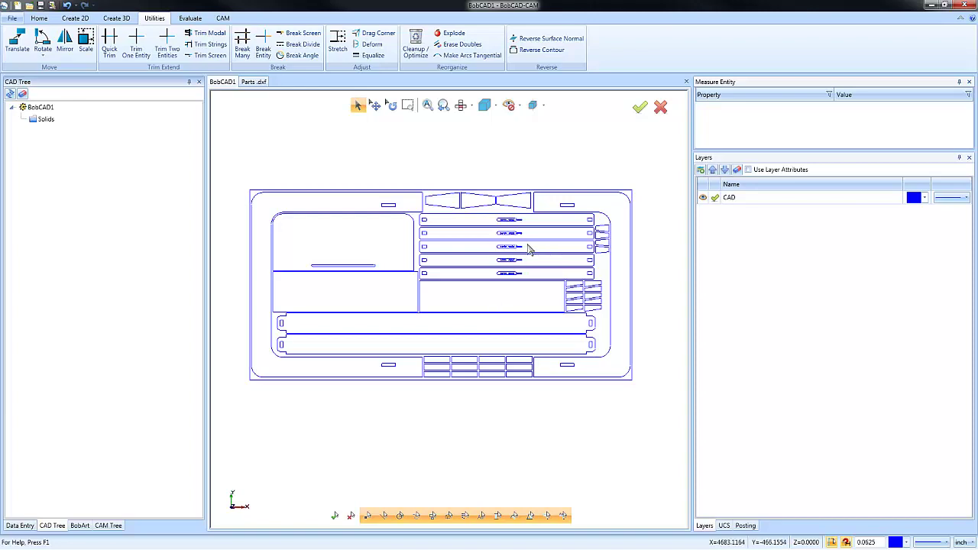
pyautogui.scroll(1, 528, 247)
pyautogui.scroll(-1, 528, 247)
# Add a new layer to the layer list.
pyautogui.rightClick(747, 214)
pyautogui.click(776, 219)
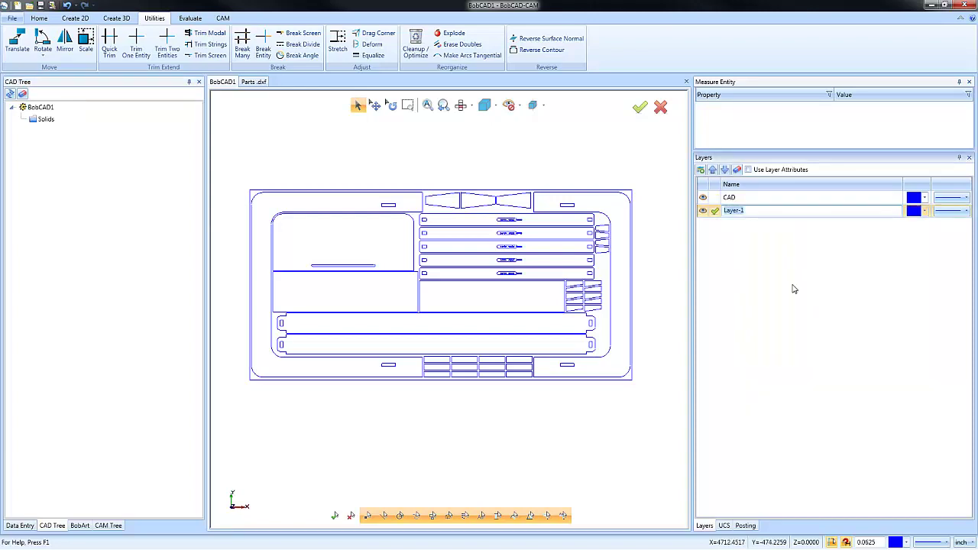
pyautogui.write('5')
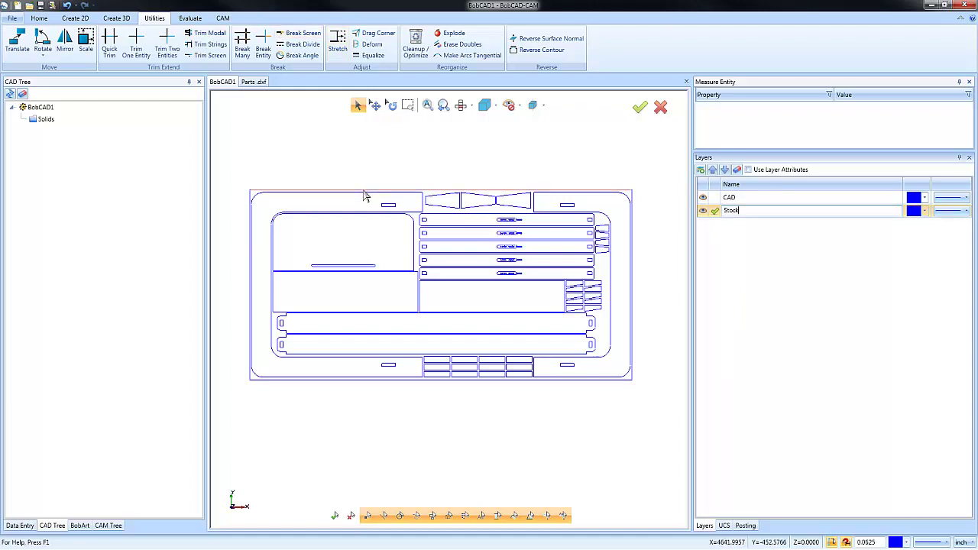
# Move the outer sheet rectangle onto the new layer and name that layer Stock.
pyautogui.click(359, 106)
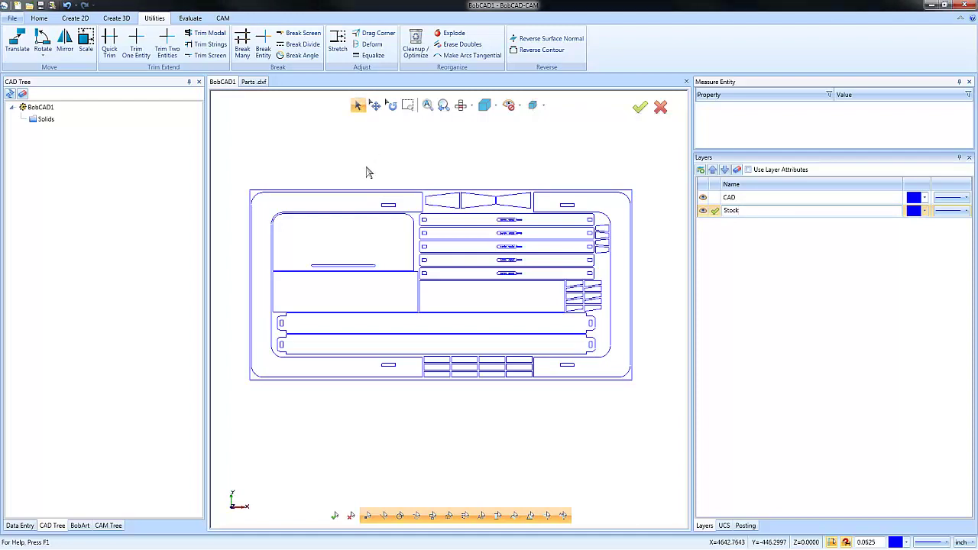
pyautogui.click(364, 190)
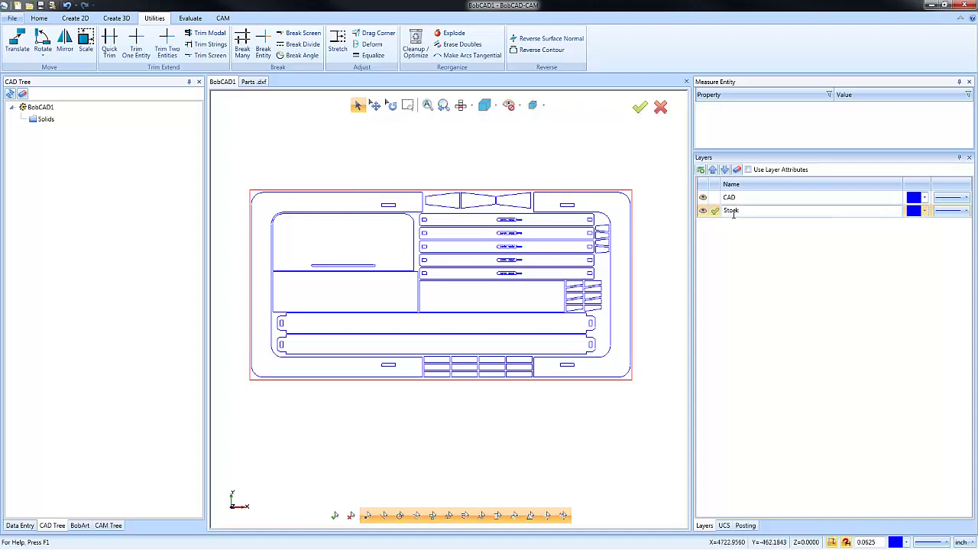
pyautogui.rightClick(523, 156)
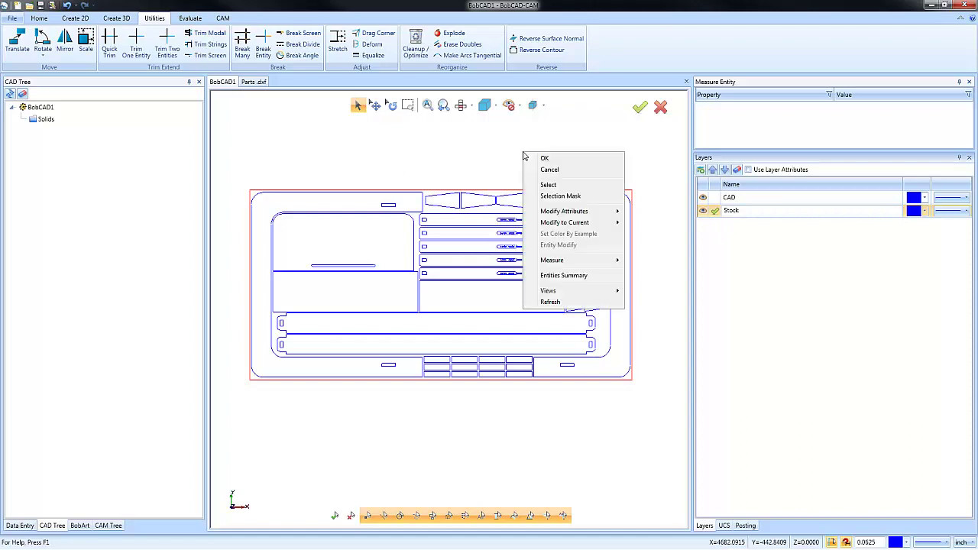
pyautogui.moveTo(591, 215)
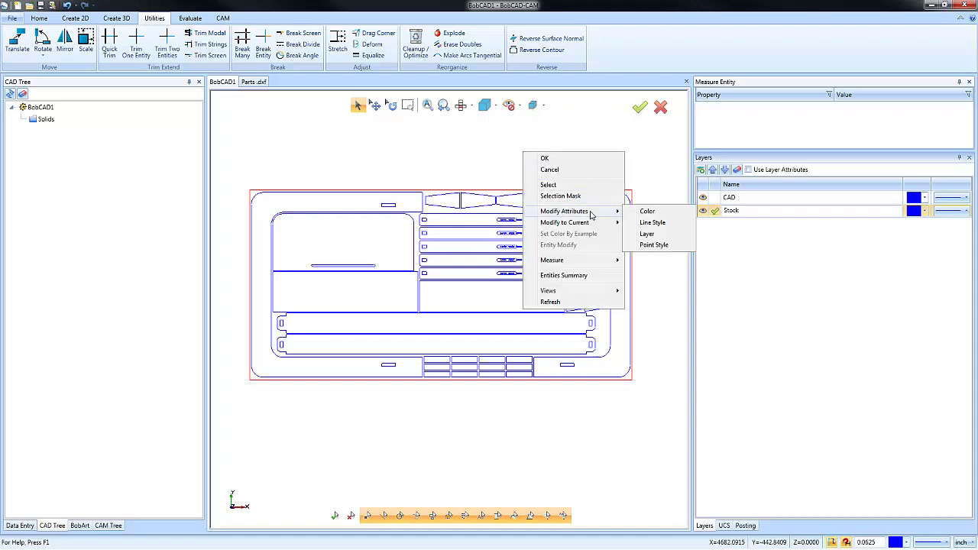
pyautogui.click(651, 234)
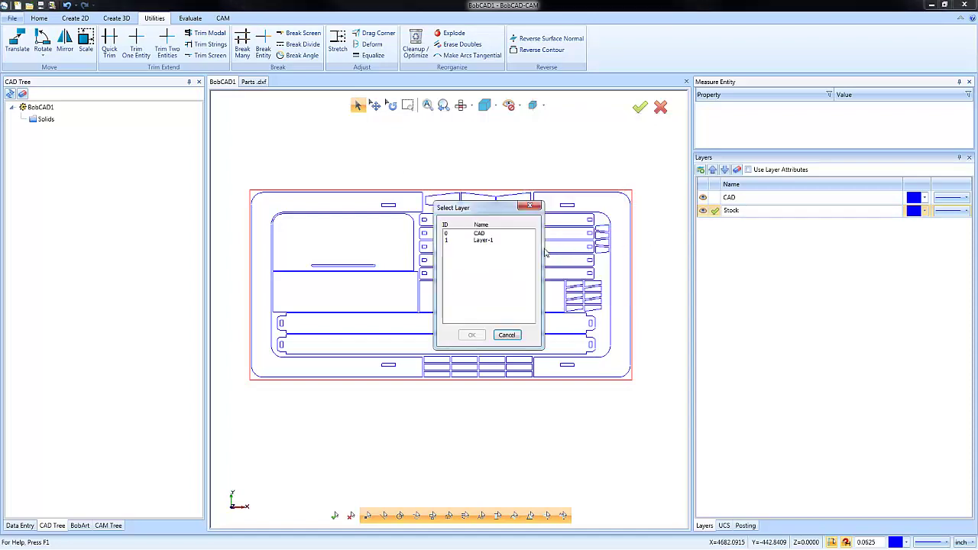
pyautogui.click(489, 241)
pyautogui.click(474, 337)
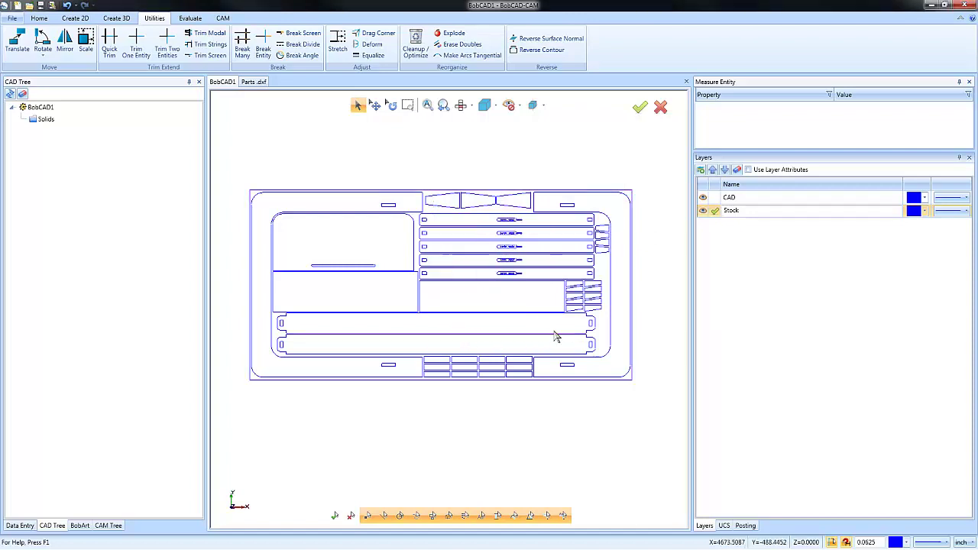
pyautogui.doubleClick(751, 211)
pyautogui.press('Return')
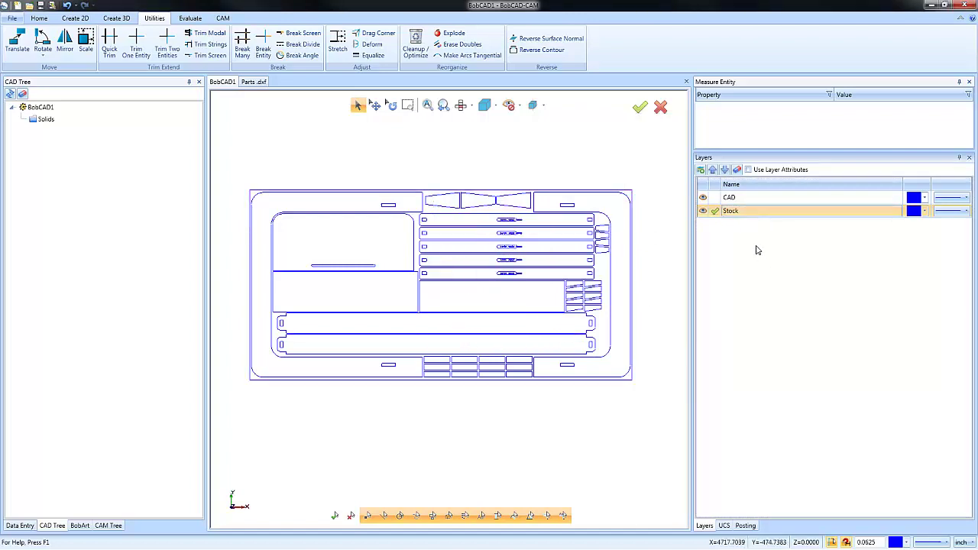
# Add another layer, hide Stock, and rename Layer-2 to Inside Pocket.
pyautogui.rightClick(740, 223)
pyautogui.click(743, 230)
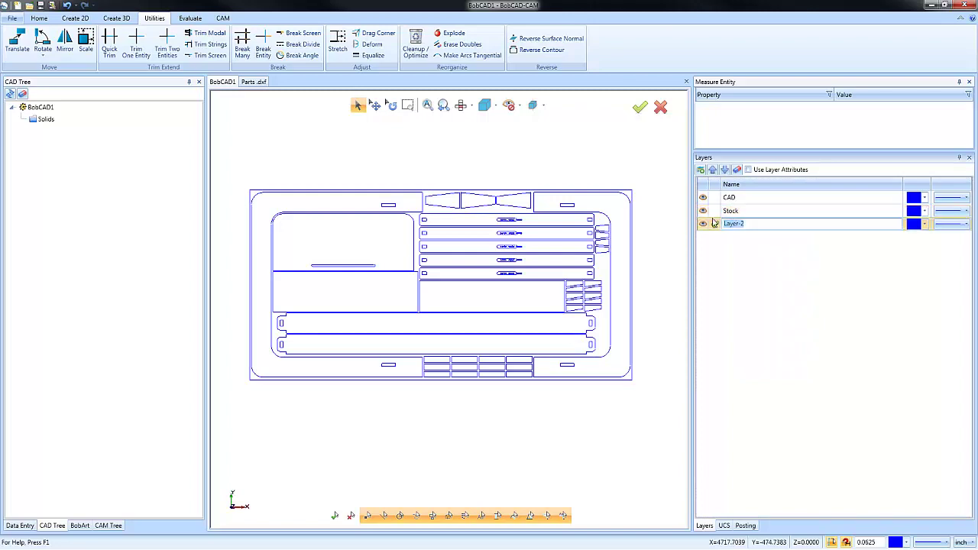
pyautogui.click(703, 213)
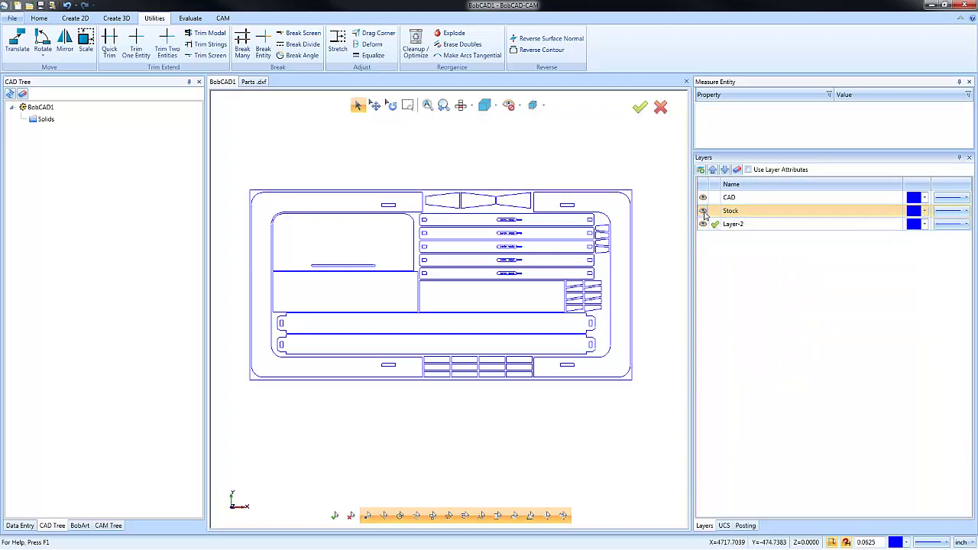
pyautogui.click(752, 229)
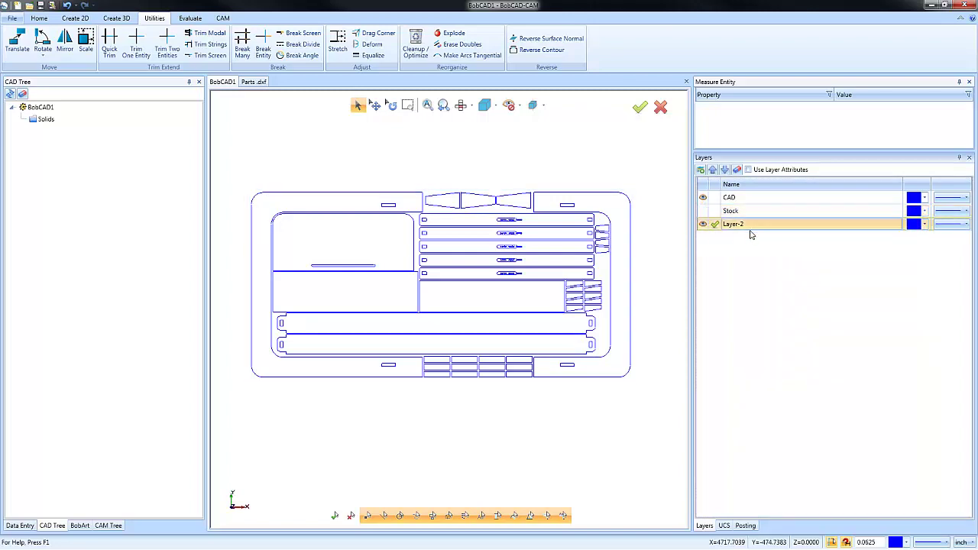
pyautogui.click(751, 230)
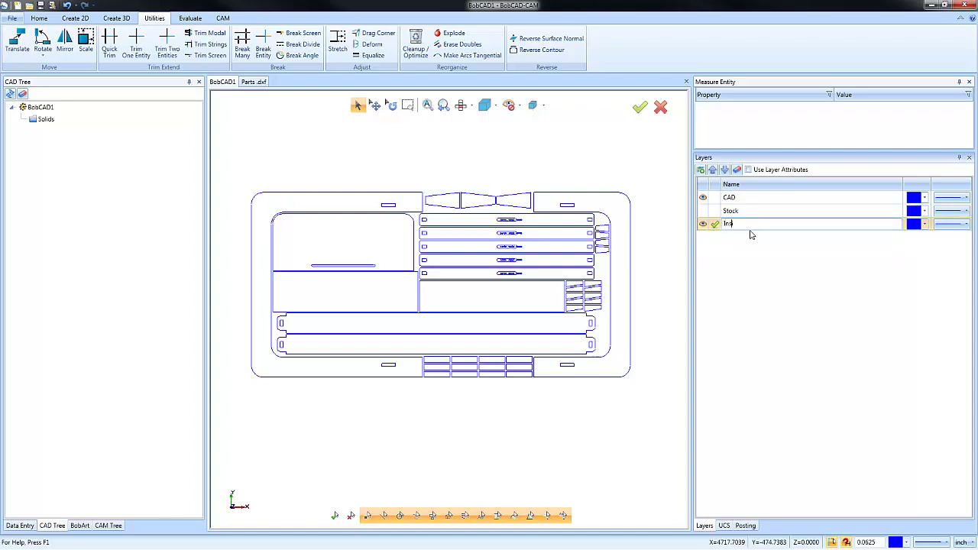
pyautogui.press('Return')
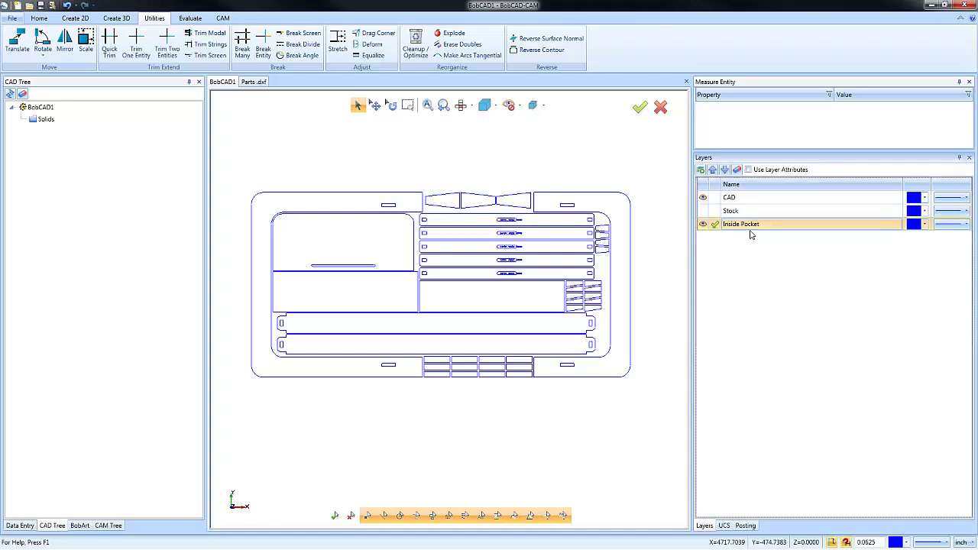
# Move the five rounded slot outlines onto the Inside Pocket layer.
pyautogui.scroll(2, 546, 245)
pyautogui.scroll(3, 516, 246)
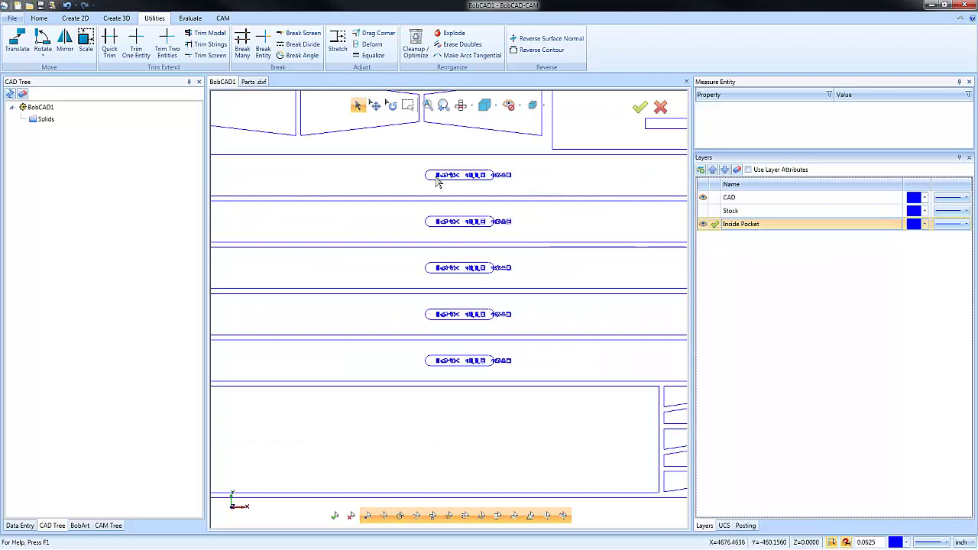
pyautogui.click(431, 222)
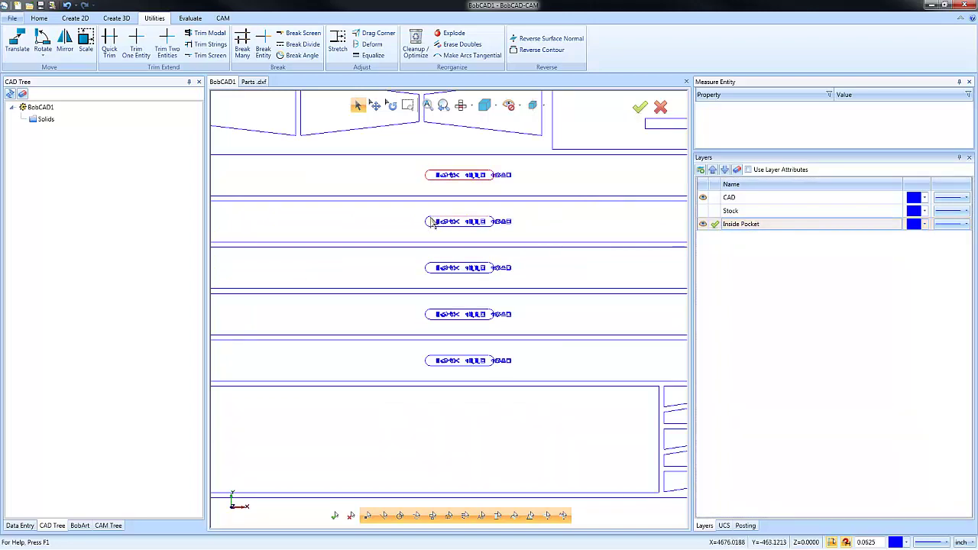
pyautogui.click(431, 268)
pyautogui.click(431, 314)
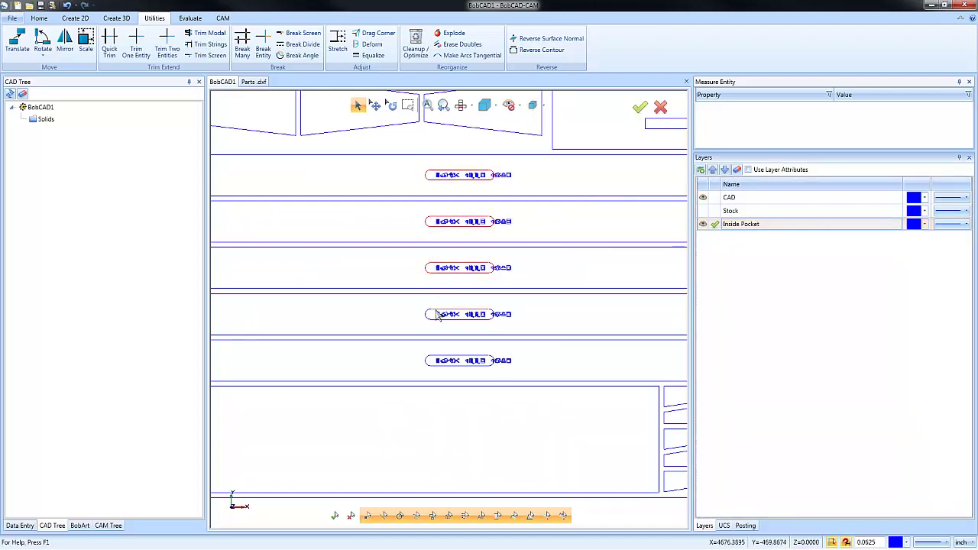
pyautogui.click(431, 361)
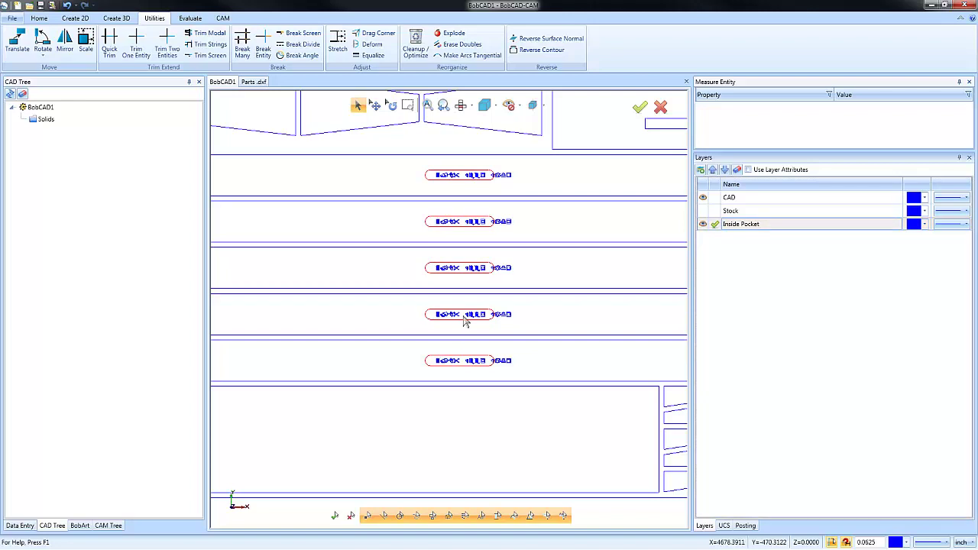
pyautogui.rightClick(547, 216)
pyautogui.moveTo(617, 273)
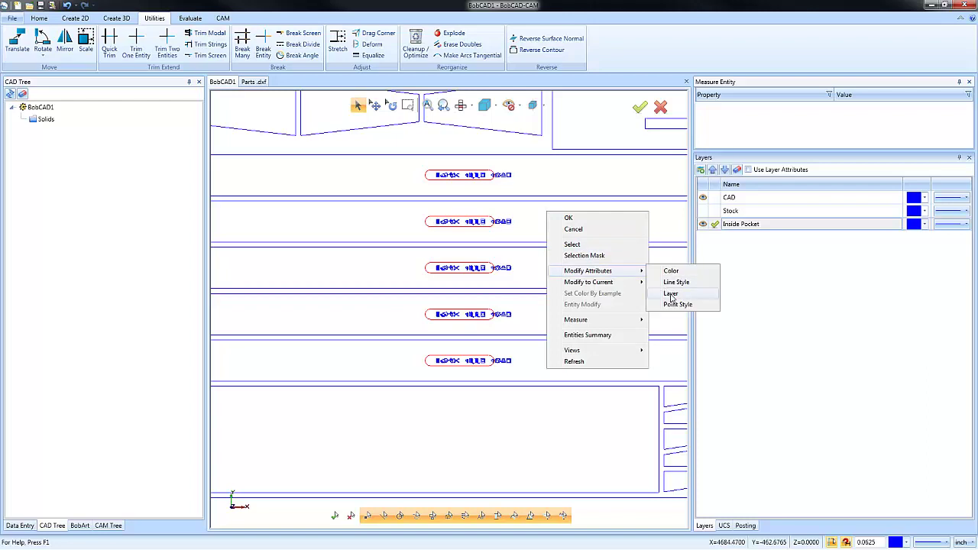
pyautogui.click(670, 295)
pyautogui.click(496, 247)
pyautogui.click(471, 336)
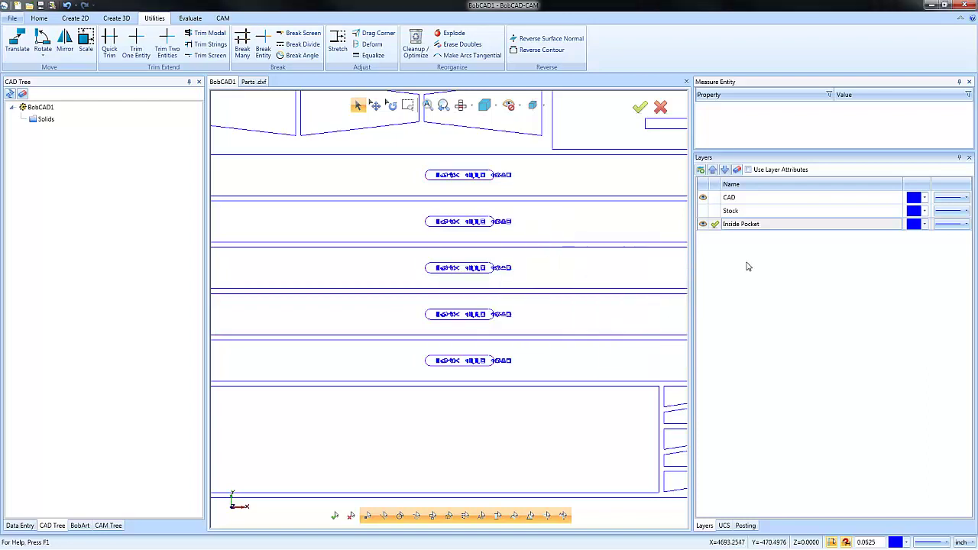
# Add a new layer named Engraving.
pyautogui.rightClick(745, 251)
pyautogui.click(765, 258)
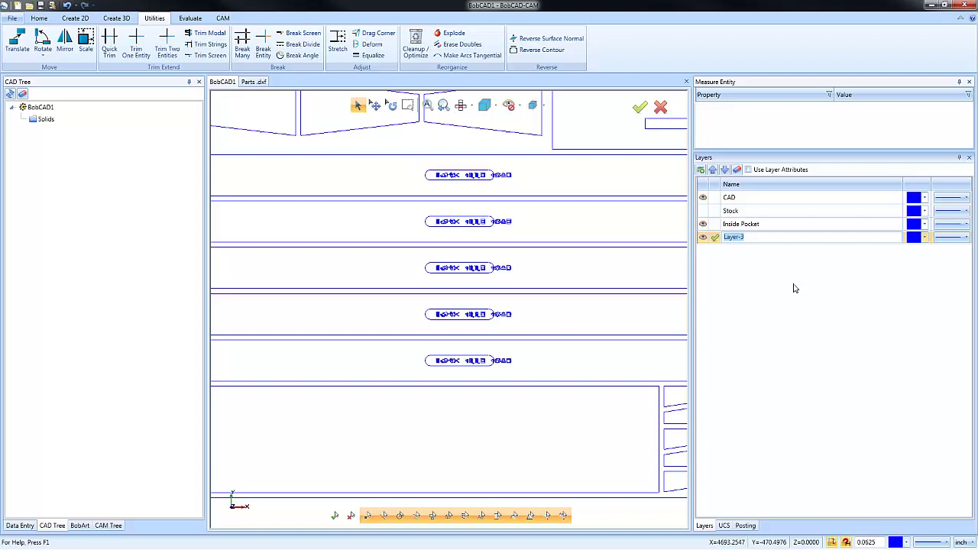
pyautogui.write('Engraving')
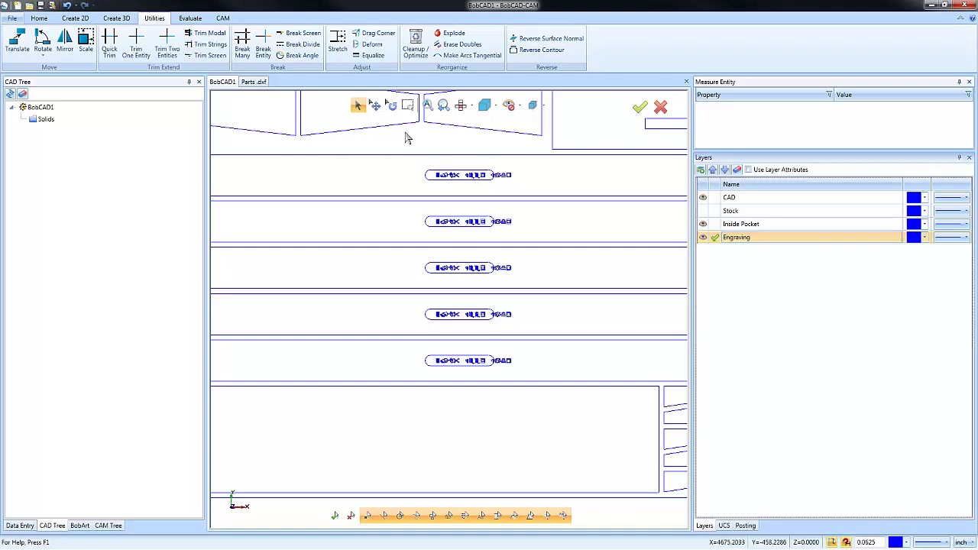
# Move the five engraving texts onto the Engraving layer.
pyautogui.click(498, 177)
pyautogui.click(502, 224)
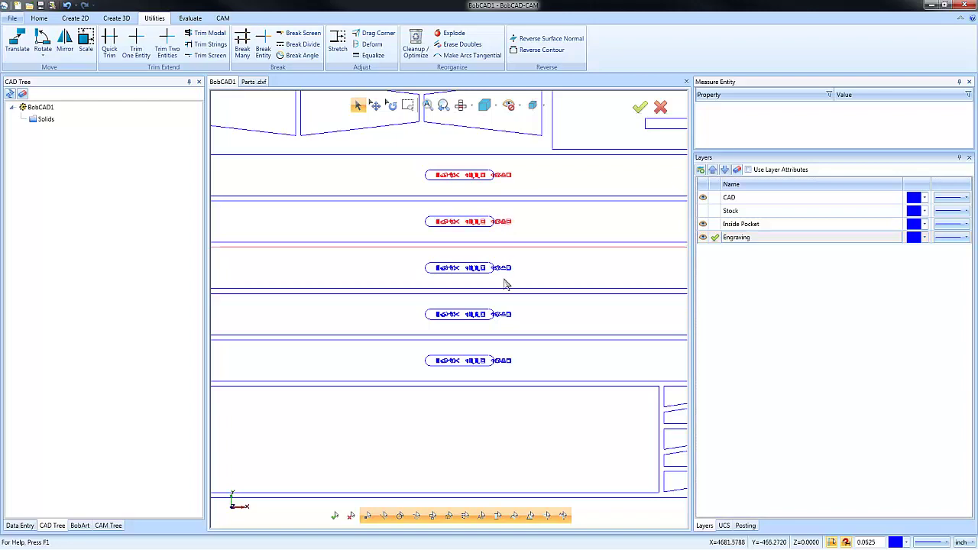
pyautogui.click(505, 272)
pyautogui.click(500, 316)
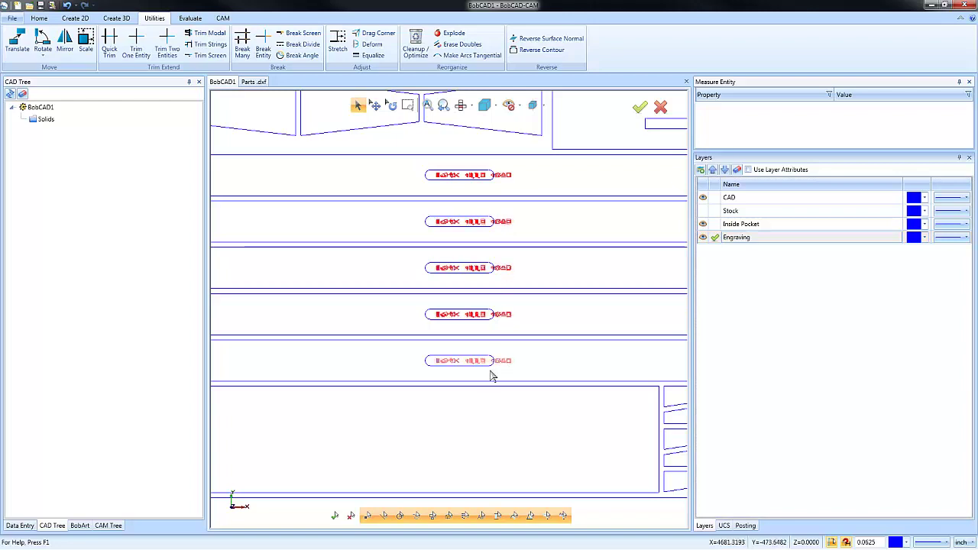
pyautogui.click(495, 366)
pyautogui.scroll(3, 474, 376)
pyautogui.scroll(3, 474, 376)
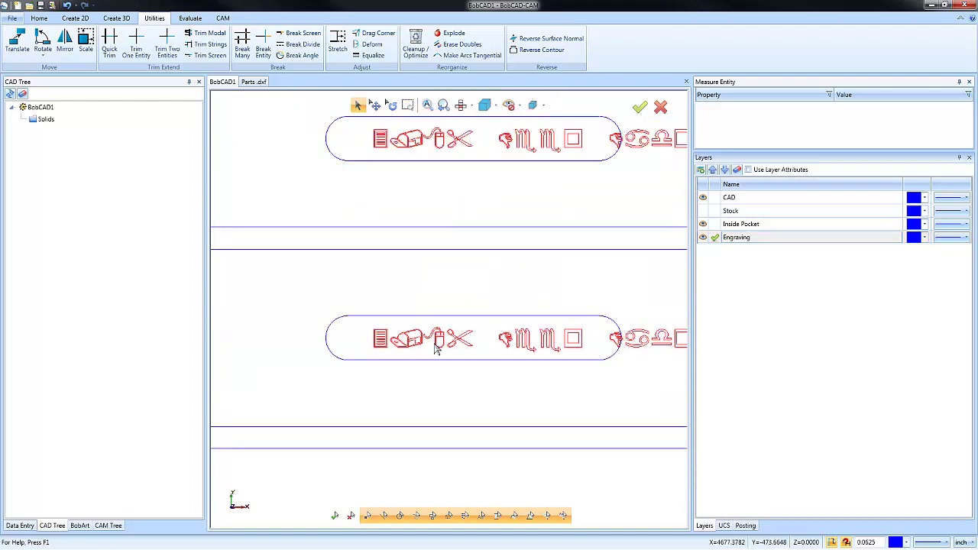
pyautogui.scroll(-3, 596, 346)
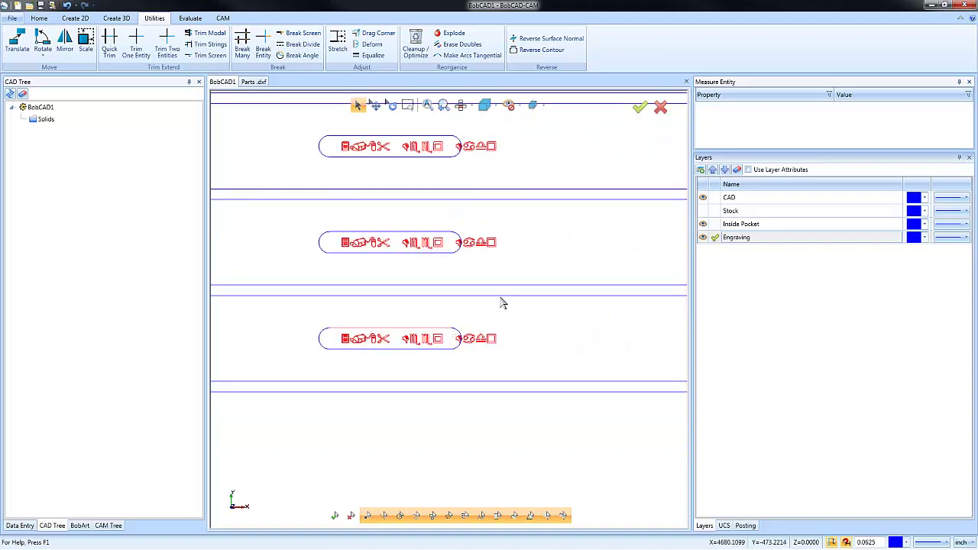
pyautogui.rightClick(546, 229)
pyautogui.moveTo(612, 284)
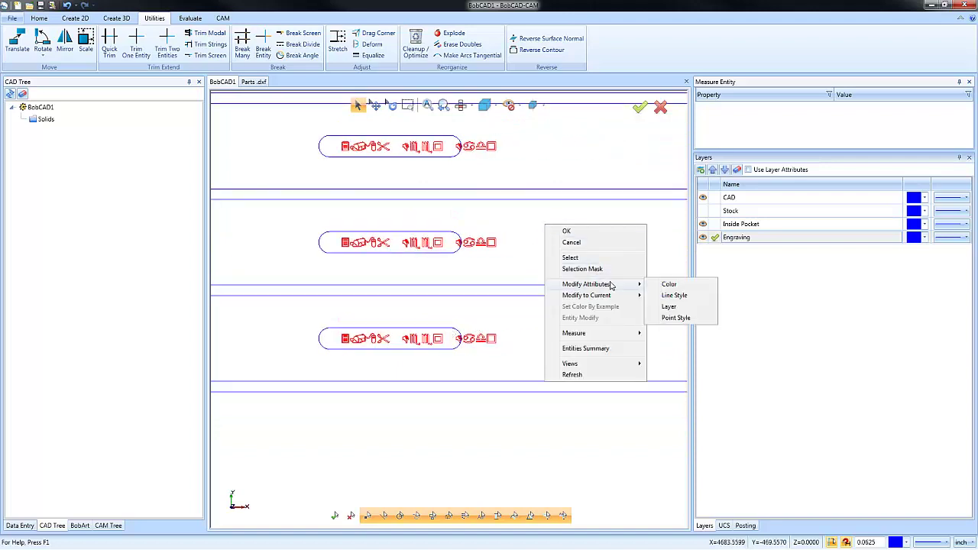
pyautogui.click(682, 306)
pyautogui.click(494, 255)
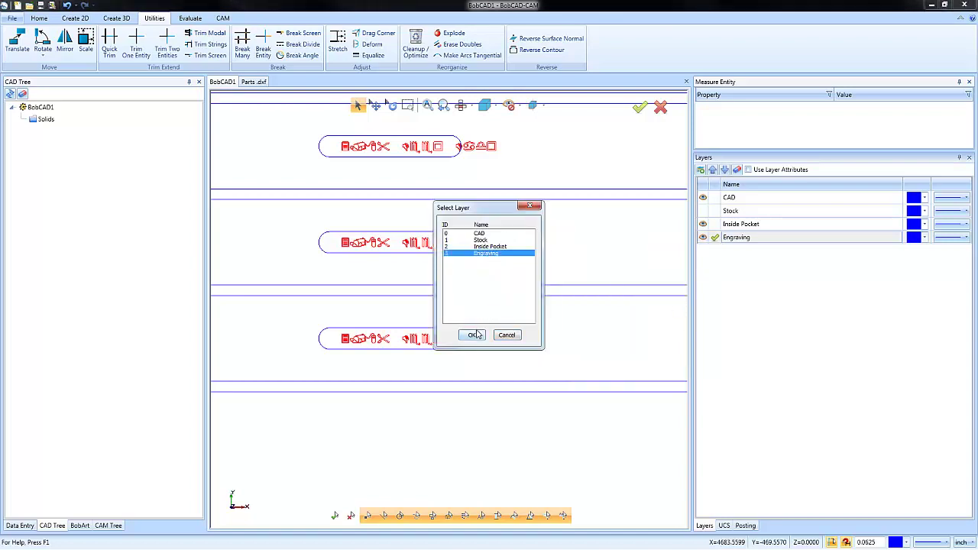
pyautogui.click(475, 336)
# Add Layer-4 and hide the Inside Pocket and Engraving layers.
pyautogui.rightClick(732, 265)
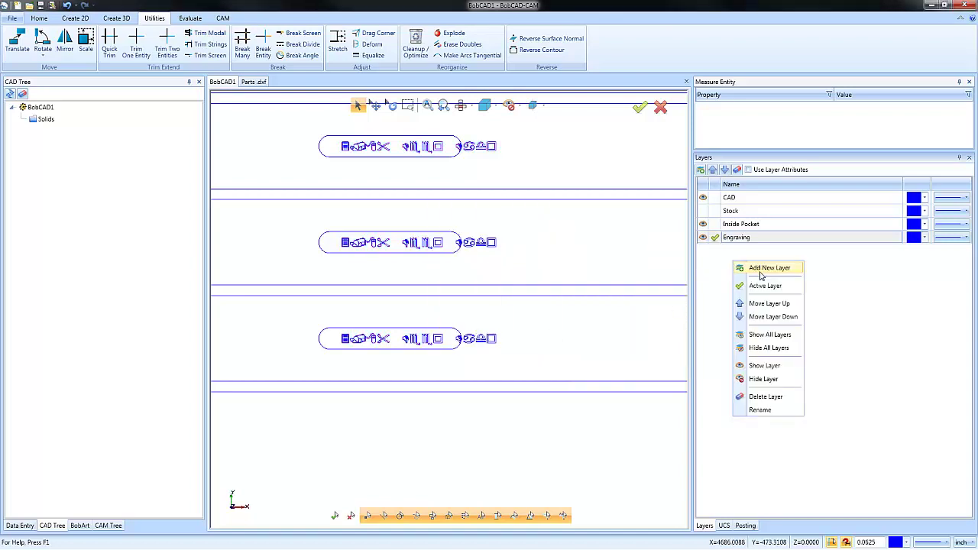
pyautogui.click(755, 272)
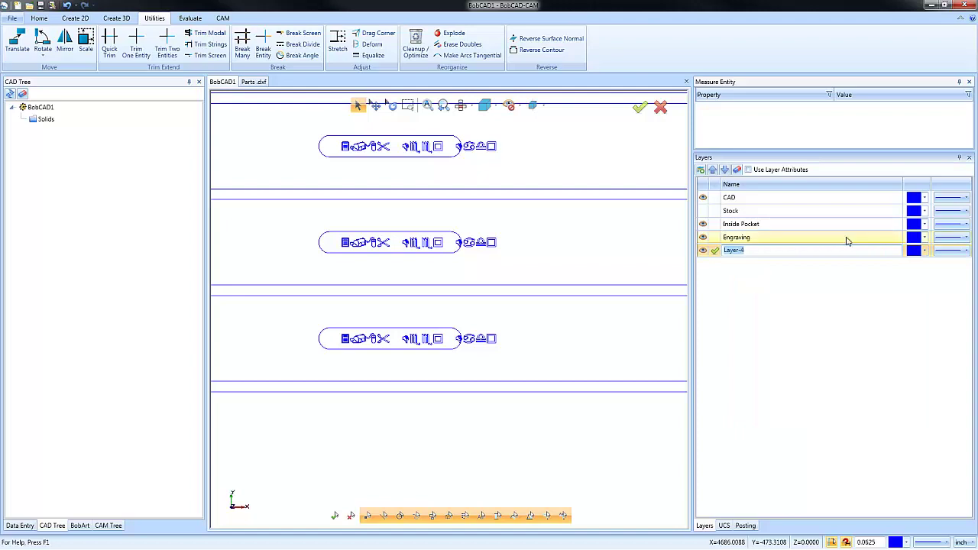
pyautogui.click(730, 274)
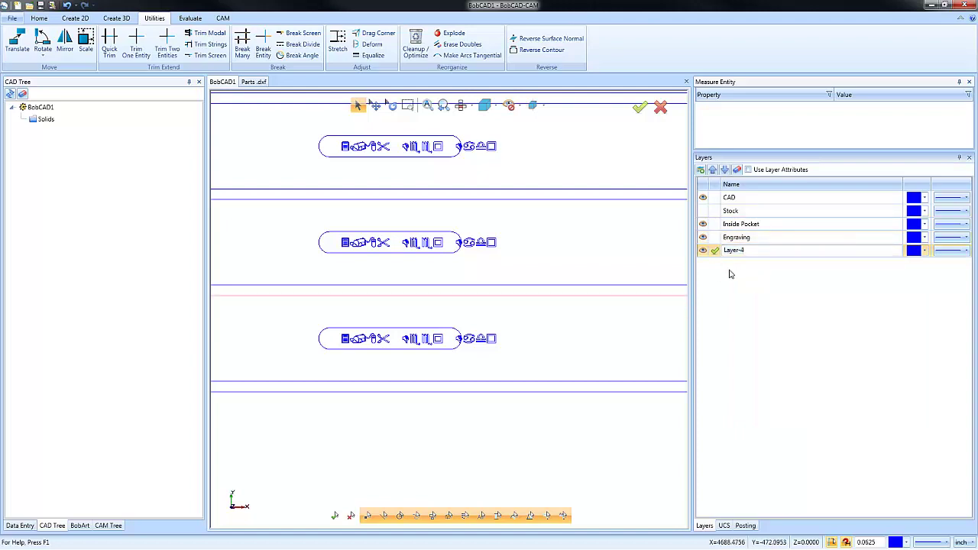
pyautogui.click(702, 225)
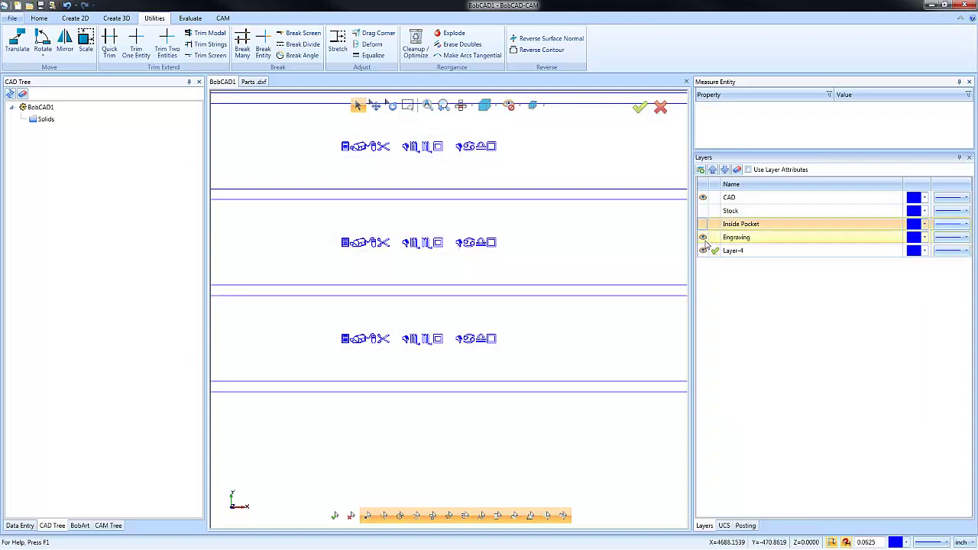
pyautogui.click(702, 237)
pyautogui.scroll(-2, 577, 280)
pyautogui.scroll(-5, 577, 280)
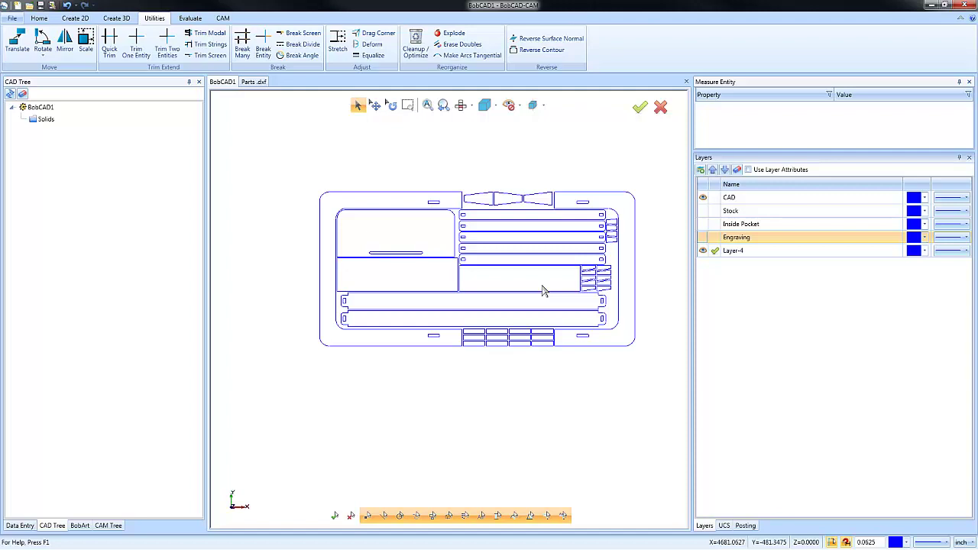
# Rename Layer-4 to Inside Cut out.
pyautogui.click(747, 255)
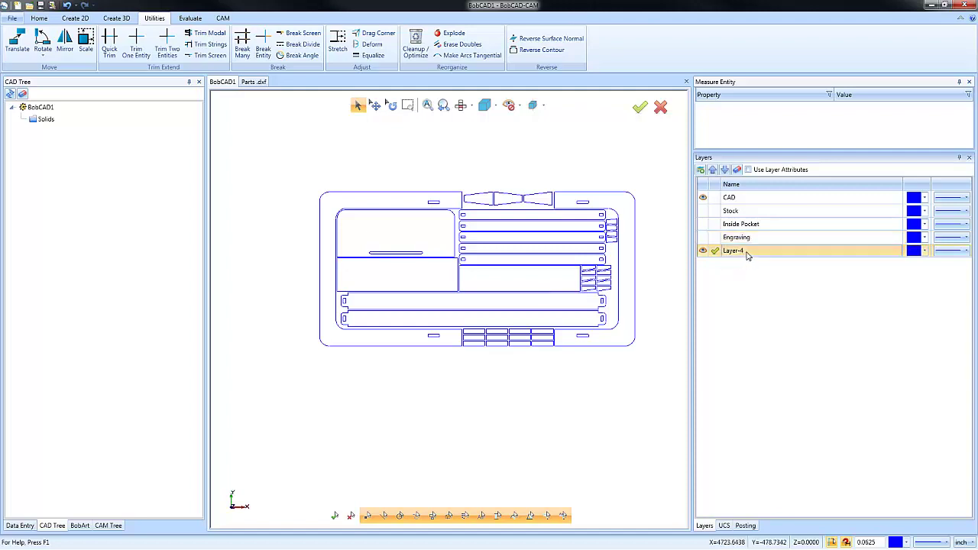
pyautogui.click(748, 252)
pyautogui.write('Inside')
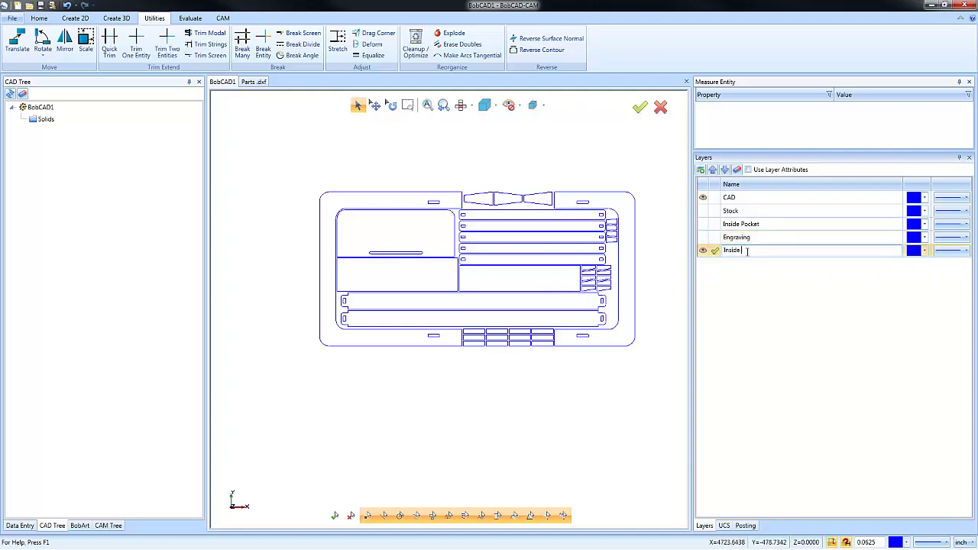
pyautogui.write(' Cut out')
pyautogui.press('Return')
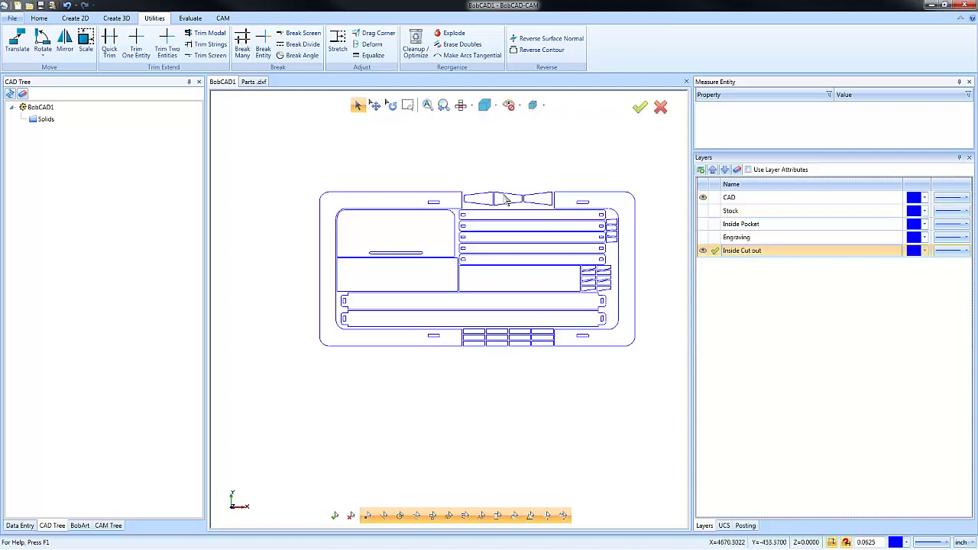
# Select the small edge slots, the upper-left long slot and the long-bar end slots.
pyautogui.click(433, 202)
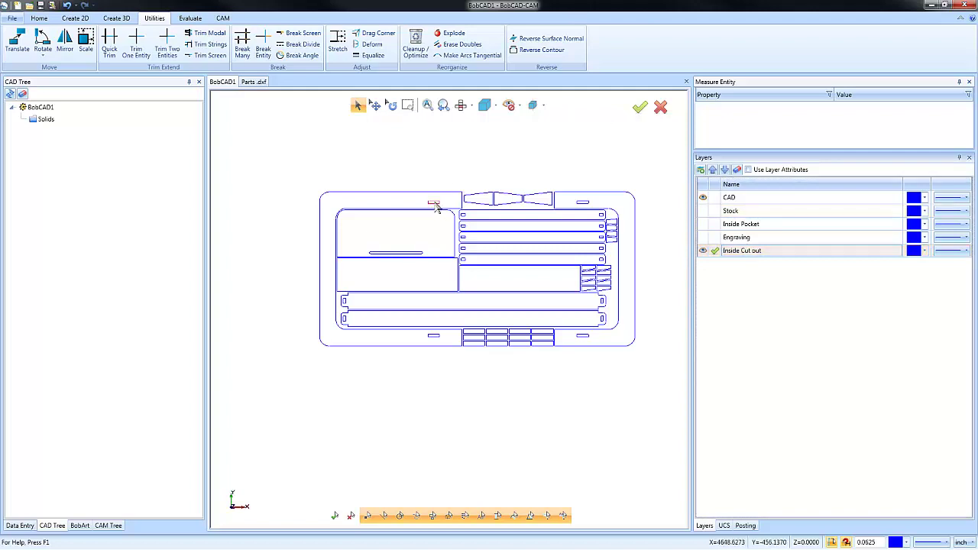
pyautogui.click(400, 254)
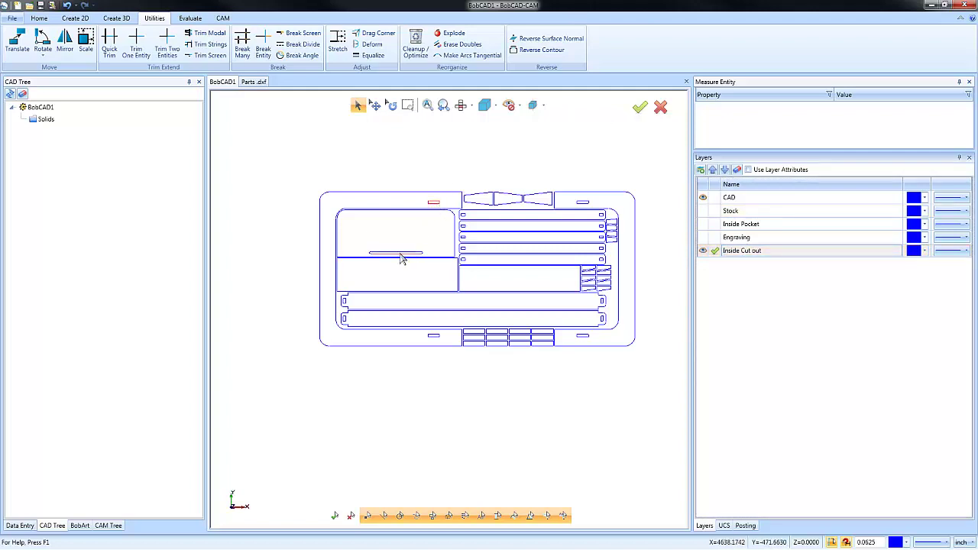
pyautogui.click(344, 302)
pyautogui.click(344, 320)
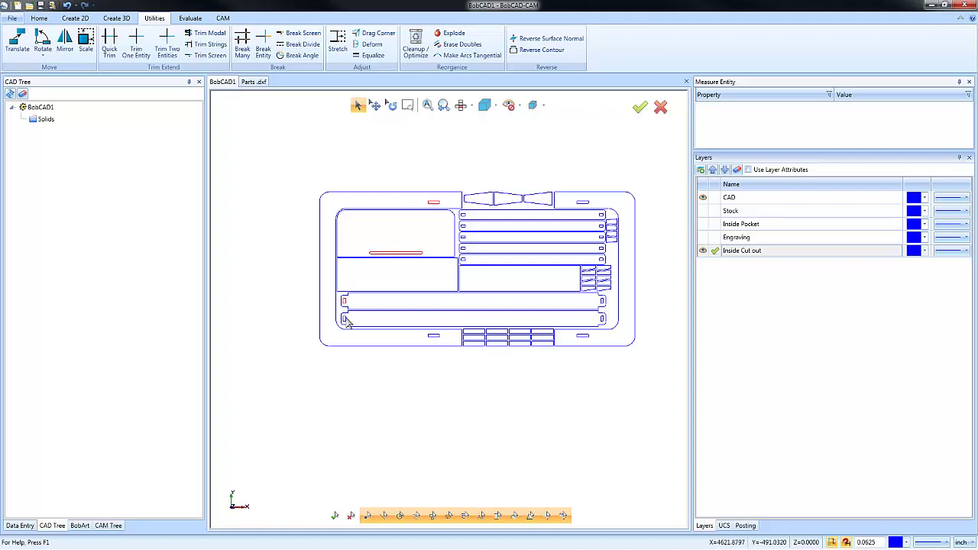
pyautogui.click(439, 339)
pyautogui.click(588, 339)
pyautogui.click(603, 319)
# Add the right-end and left-end slots of the stacked rows to the selection.
pyautogui.scroll(2, 611, 262)
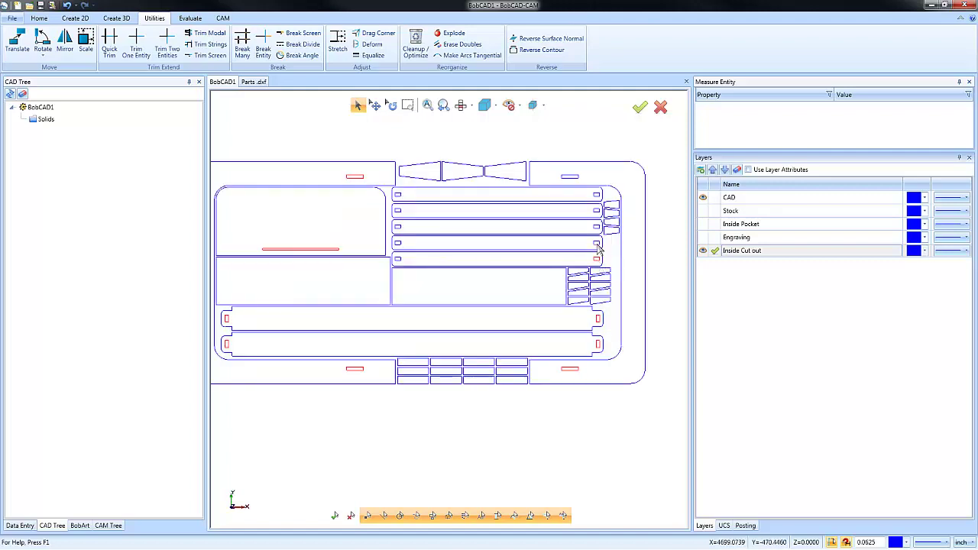
pyautogui.click(597, 242)
pyautogui.click(597, 227)
pyautogui.click(599, 211)
pyautogui.click(597, 196)
pyautogui.click(398, 196)
pyautogui.click(398, 211)
pyautogui.click(397, 227)
pyautogui.click(398, 243)
pyautogui.click(398, 259)
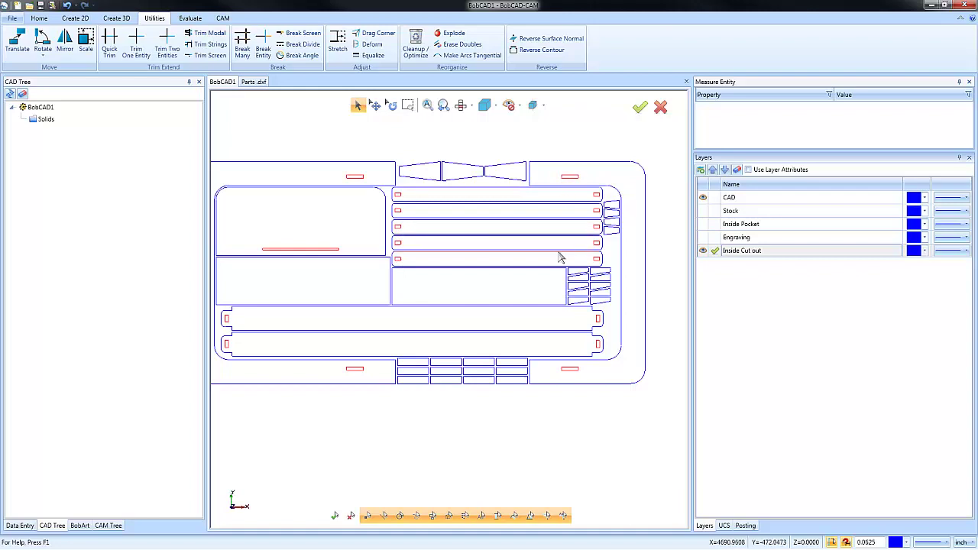
pyautogui.scroll(-3, 518, 284)
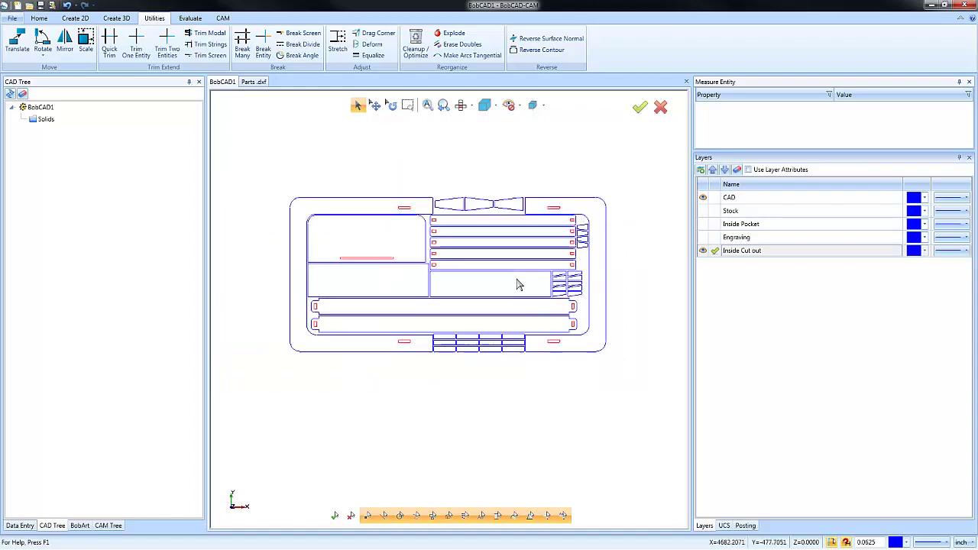
# Move the selected small slots onto the Inside Cut out layer.
pyautogui.rightClick(475, 170)
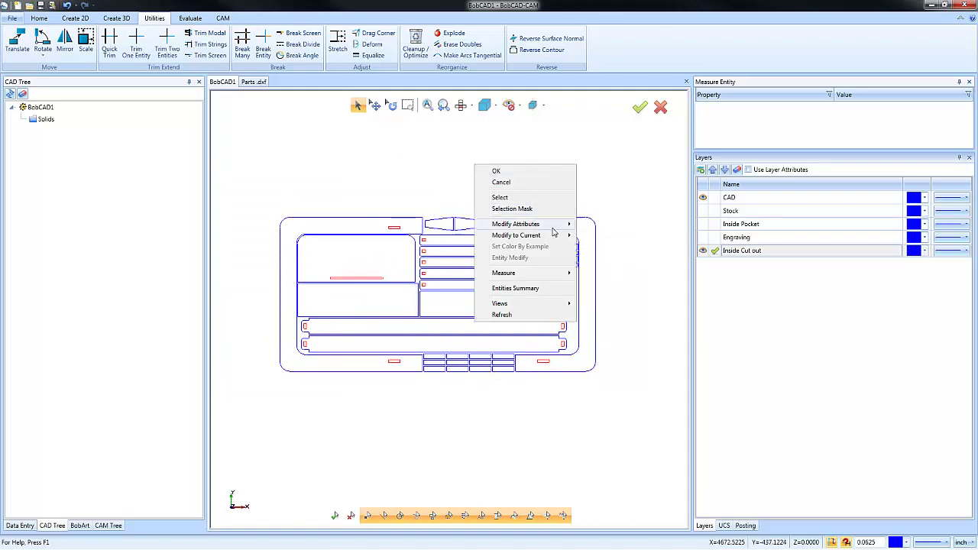
pyautogui.moveTo(550, 227)
pyautogui.click(615, 247)
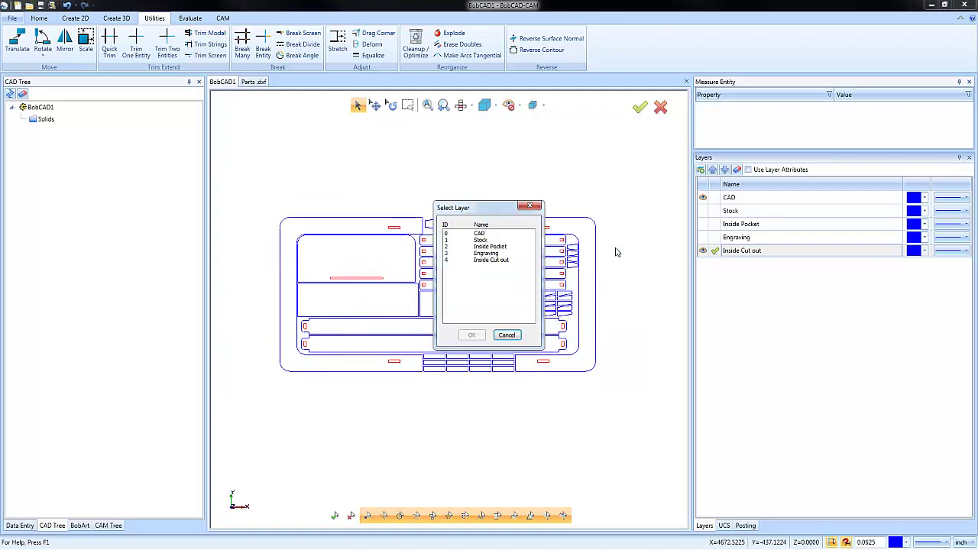
pyautogui.click(500, 261)
pyautogui.click(472, 335)
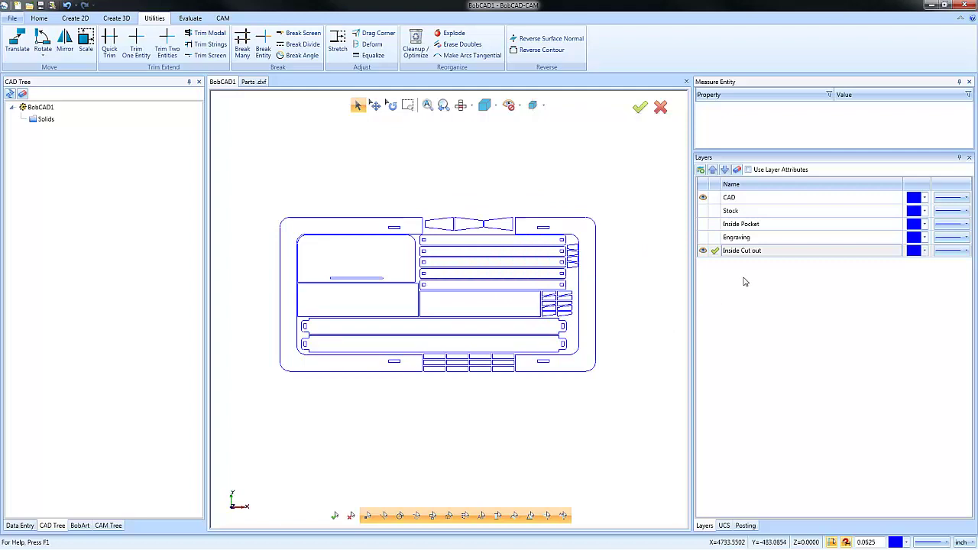
# Add Layer-5 and move all the remaining drawing outlines onto it.
pyautogui.rightClick(745, 280)
pyautogui.click(768, 286)
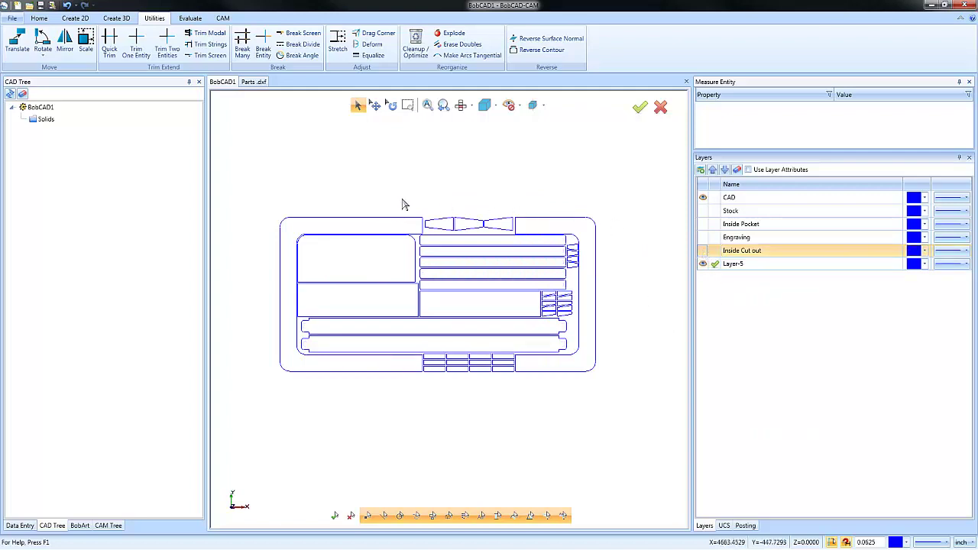
pyautogui.moveTo(245, 182)
pyautogui.mouseDown()
pyautogui.moveTo(614, 441)
pyautogui.moveTo(627, 440)
pyautogui.mouseUp()
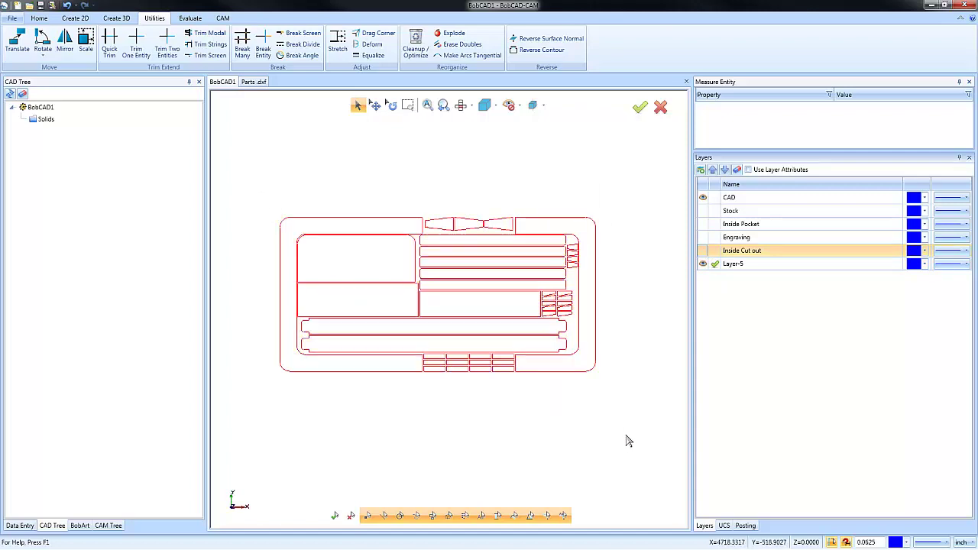
pyautogui.rightClick(518, 178)
pyautogui.moveTo(573, 233)
pyautogui.click(642, 255)
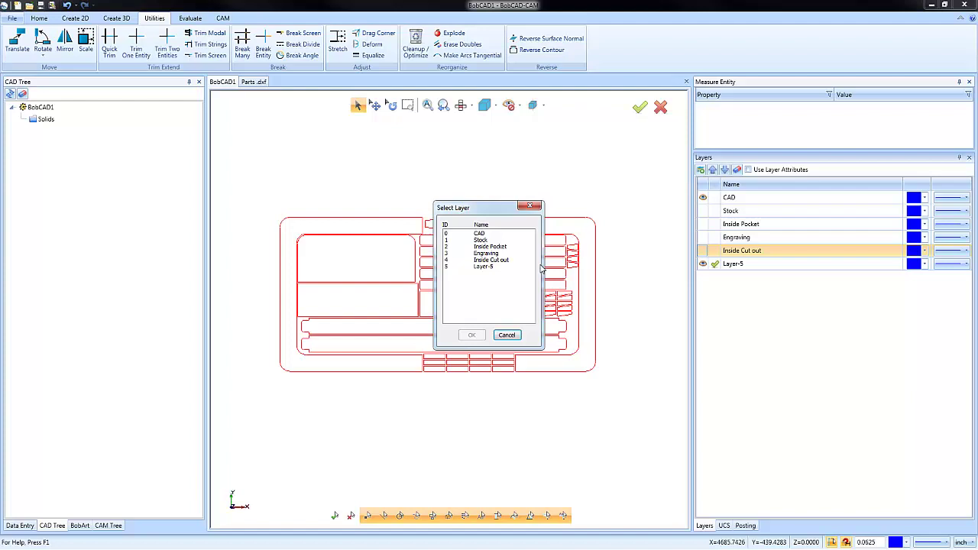
pyautogui.click(482, 267)
pyautogui.click(471, 335)
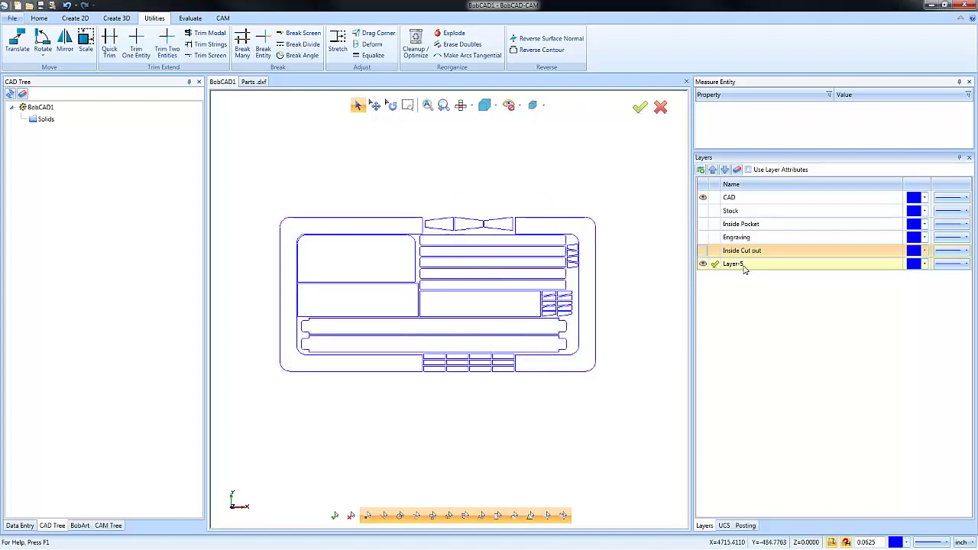
# Rename Layer-5 to Outside cut.
pyautogui.rightClick(749, 269)
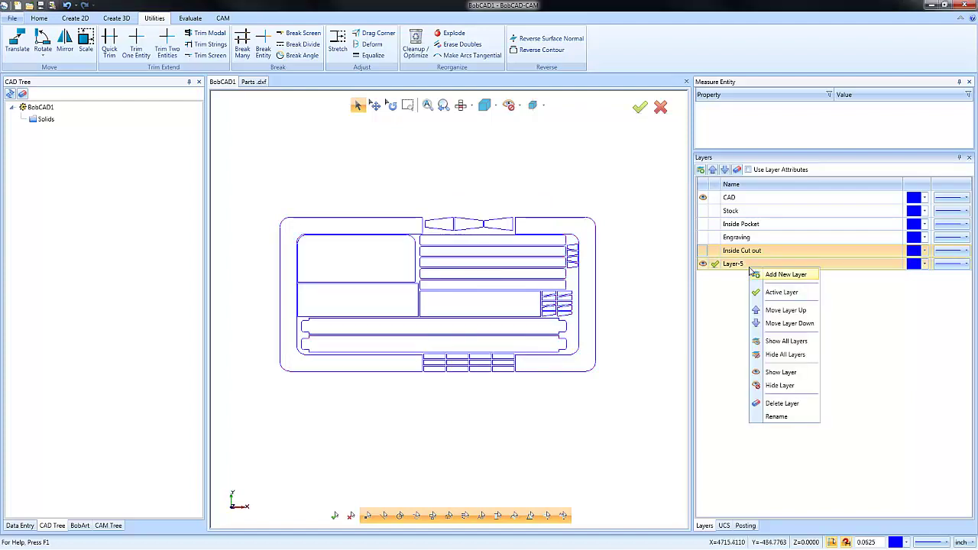
pyautogui.click(777, 417)
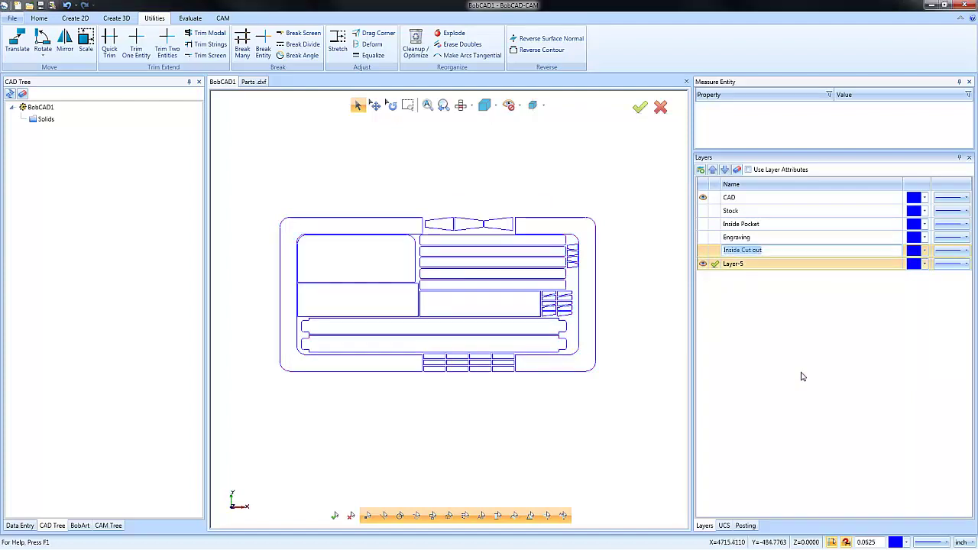
pyautogui.click(748, 263)
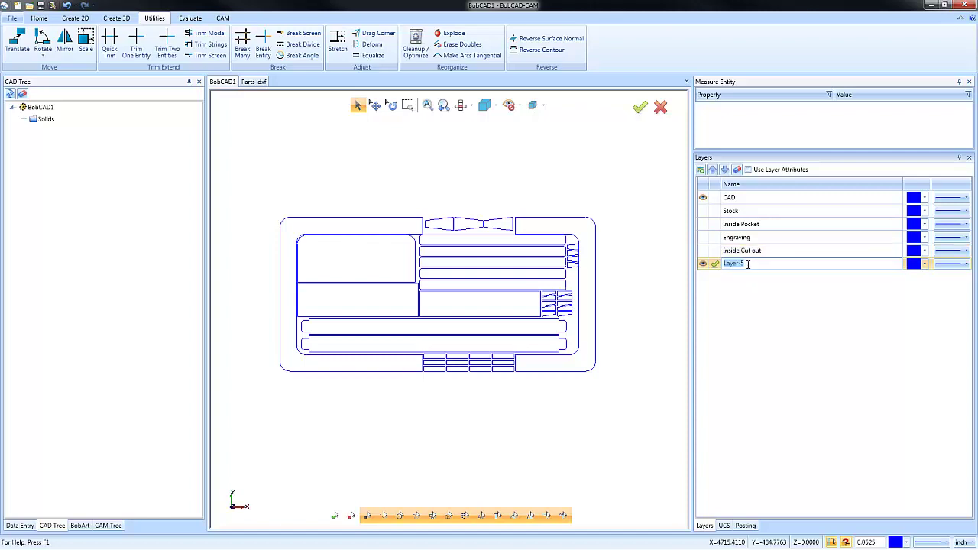
pyautogui.write('Outside cut')
pyautogui.press('Return')
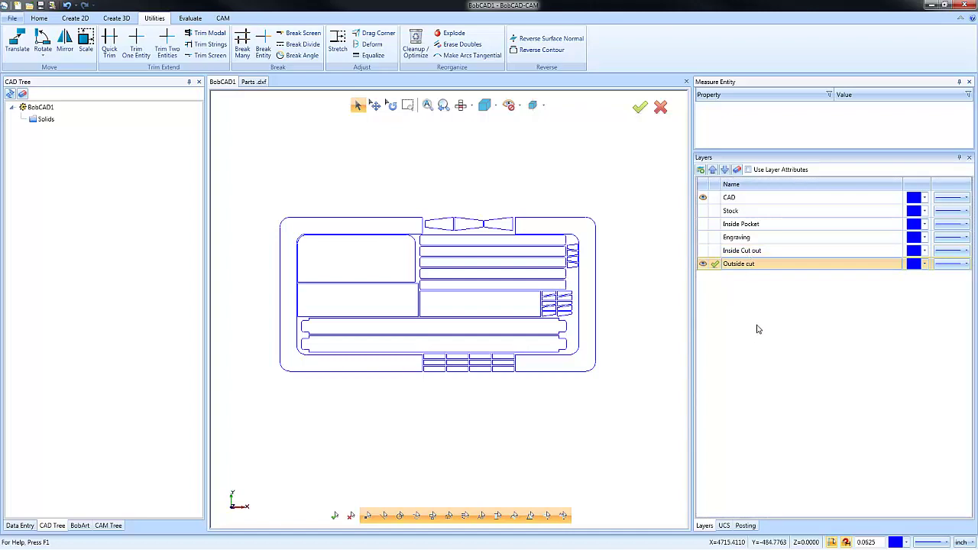
# Make the Stock, Inside Pocket, Engraving and Inside Cut out layers visible again.
pyautogui.click(703, 211)
pyautogui.click(703, 224)
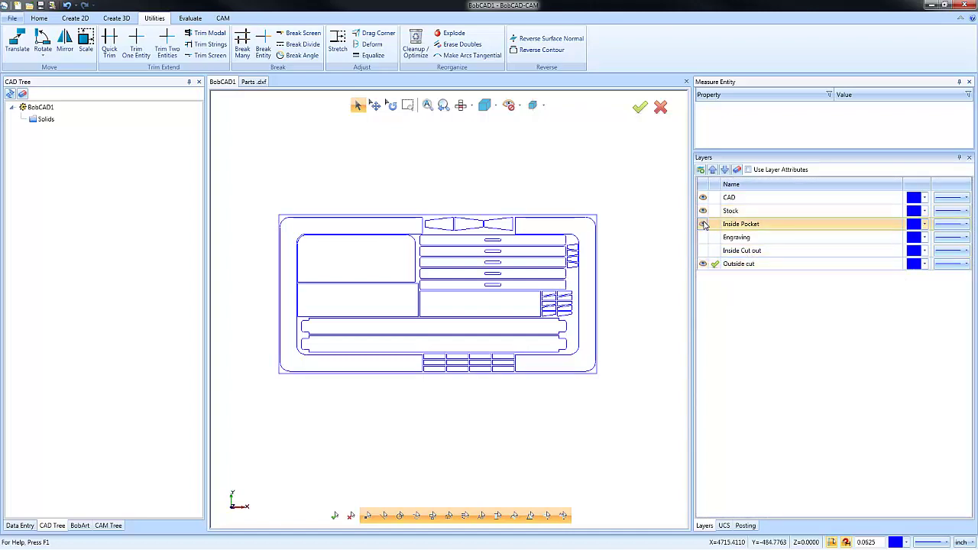
pyautogui.click(703, 237)
pyautogui.click(714, 251)
pyautogui.rightClick(506, 179)
pyautogui.click(527, 196)
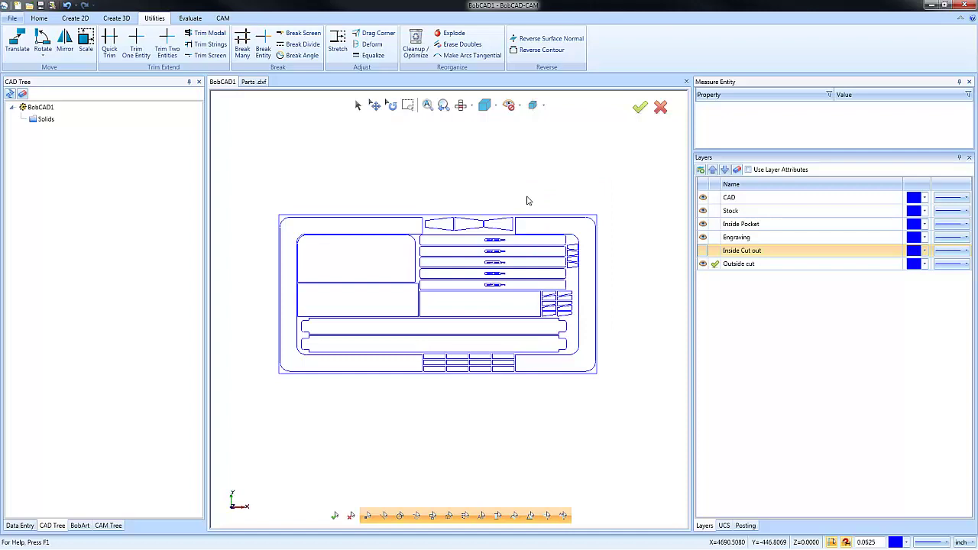
pyautogui.scroll(-1, 482, 281)
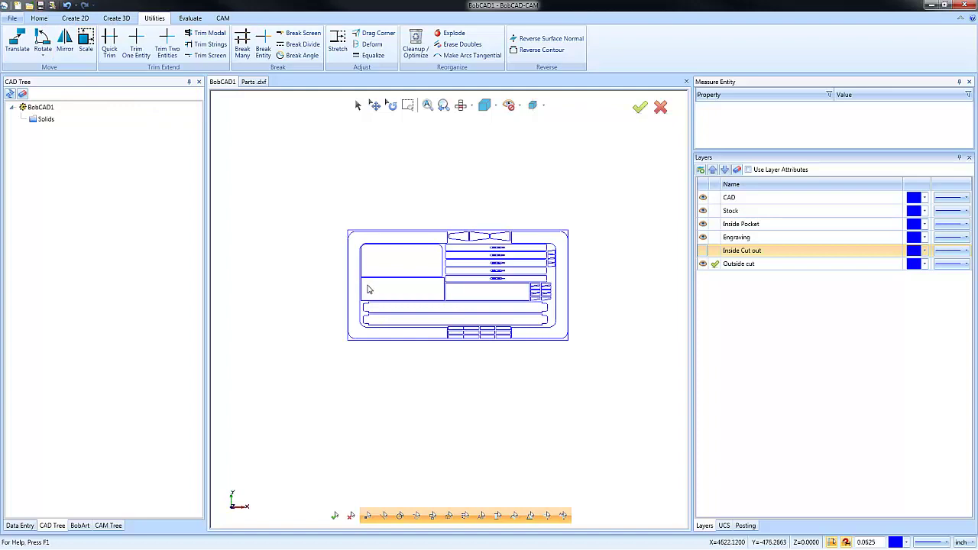
pyautogui.scroll(3, 428, 312)
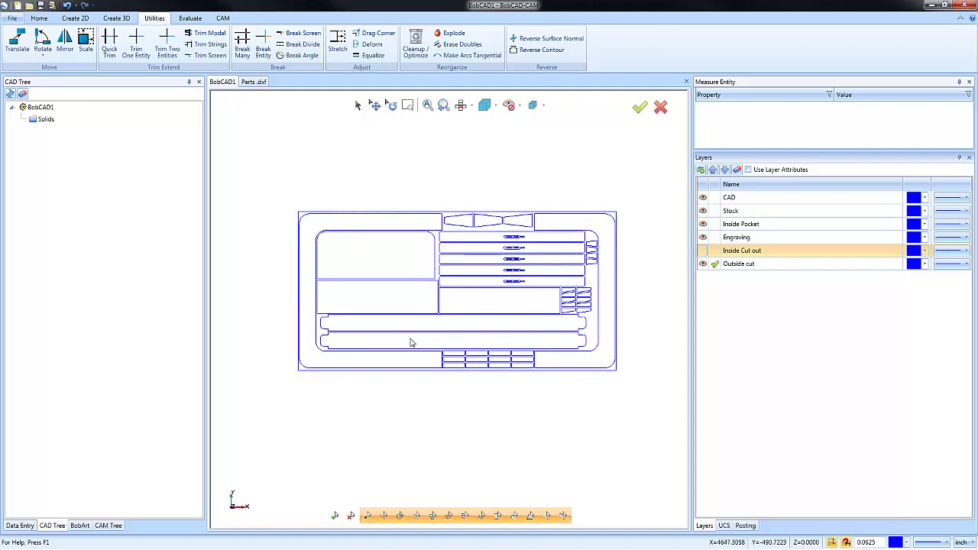
pyautogui.click(703, 252)
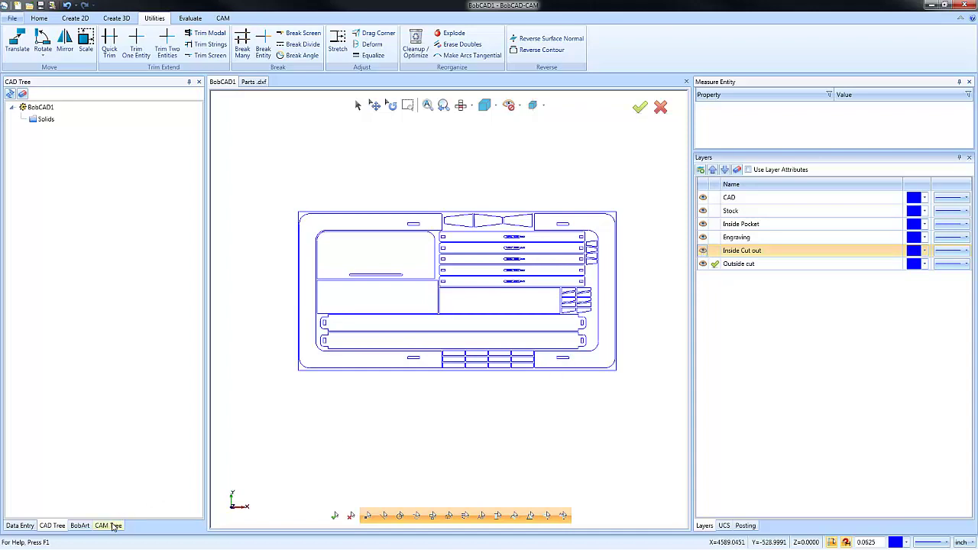
# Create a new milling job from the CAM tab and start the Stock Wizard.
pyautogui.click(226, 20)
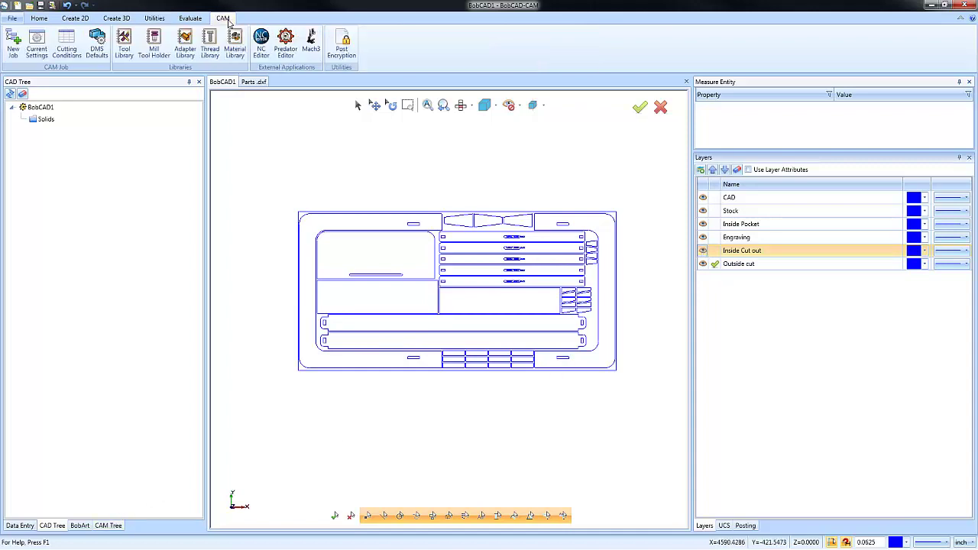
pyautogui.click(13, 52)
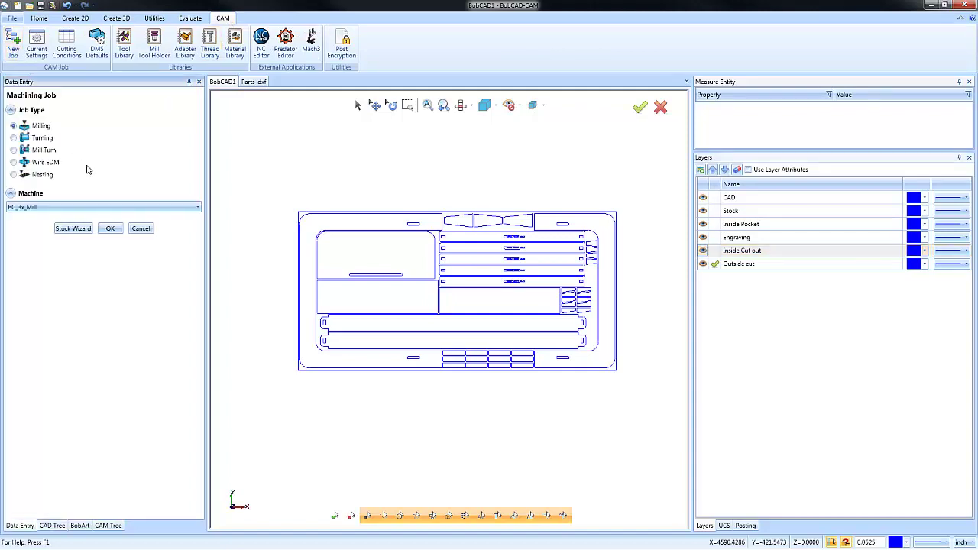
pyautogui.click(68, 231)
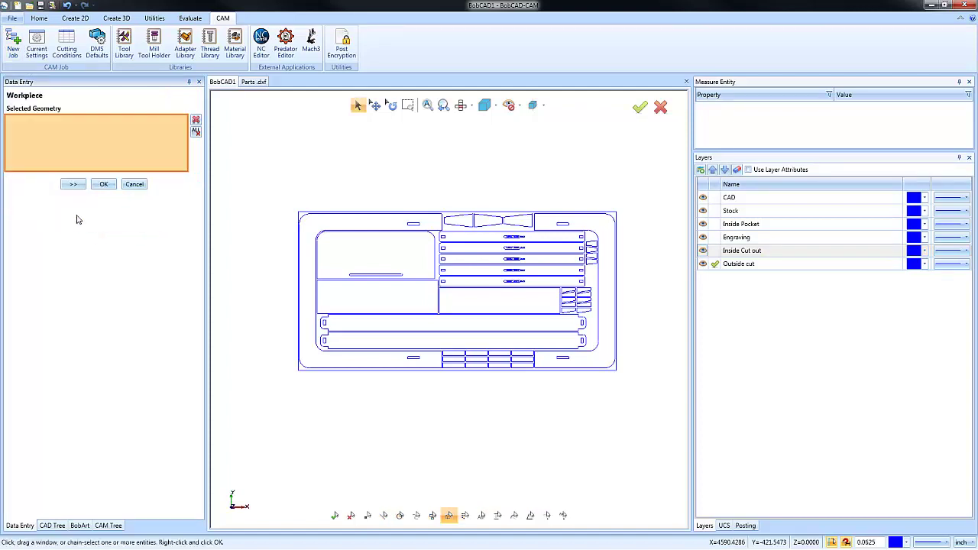
pyautogui.click(79, 188)
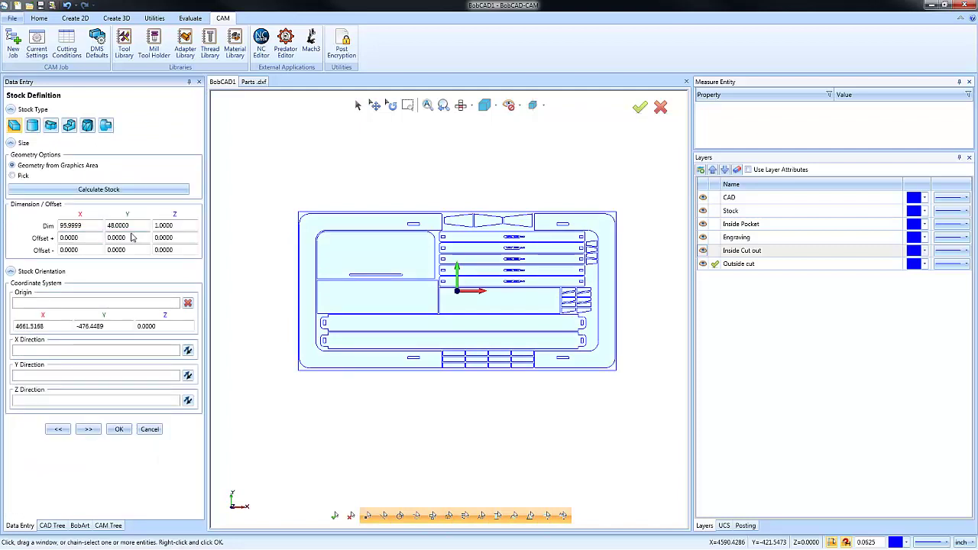
# Set the stock thickness to 0.5, giving 95.9999 × 48 × 0.5 inch stock.
pyautogui.click(174, 225)
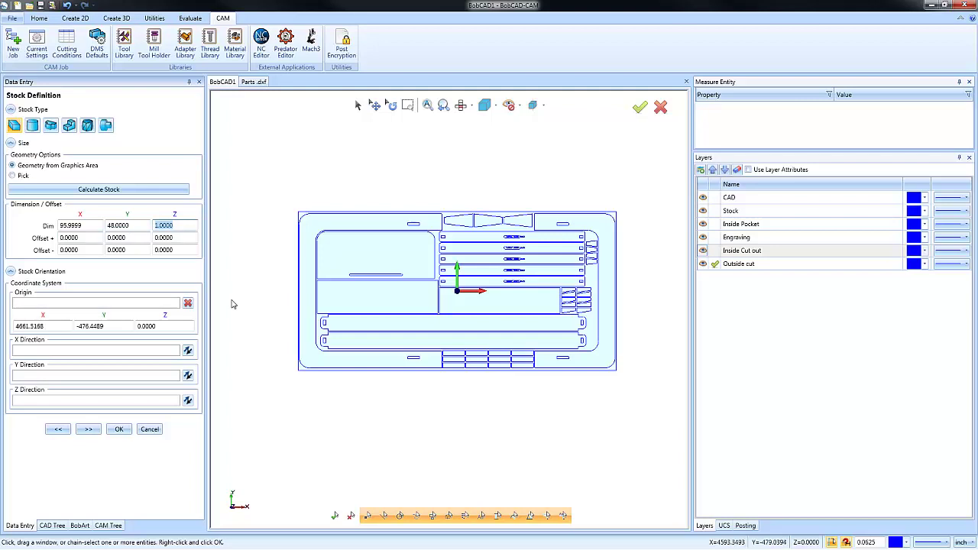
pyautogui.press('BackSpace')
pyautogui.write('.5')
pyautogui.press('Tab')
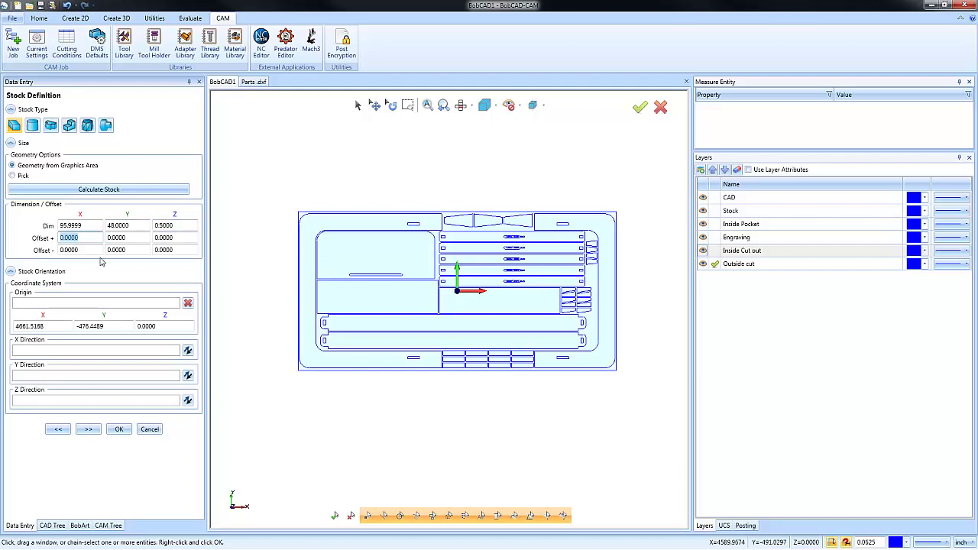
pyautogui.click(88, 429)
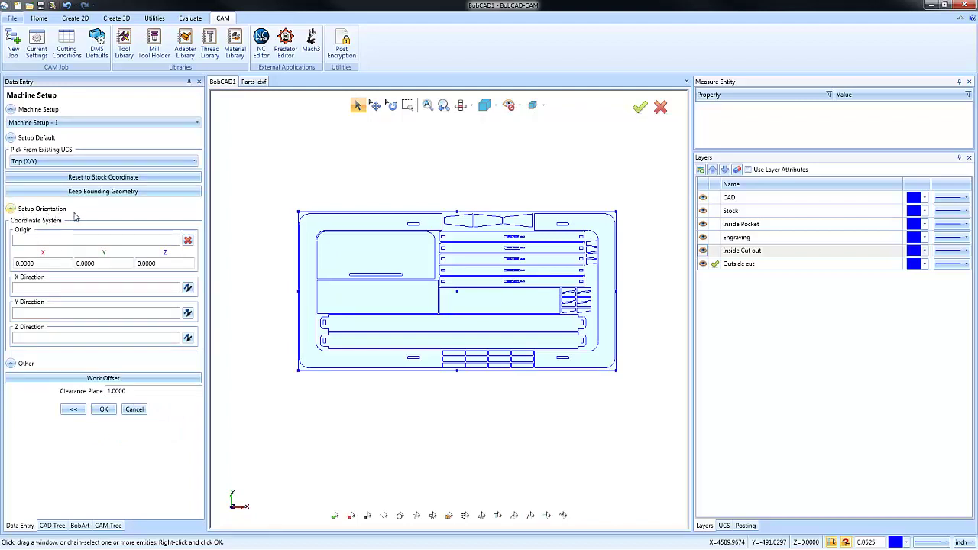
# Place Machine Setup - 1's origin at the part's bottom-left corner and confirm the setup.
pyautogui.click(65, 242)
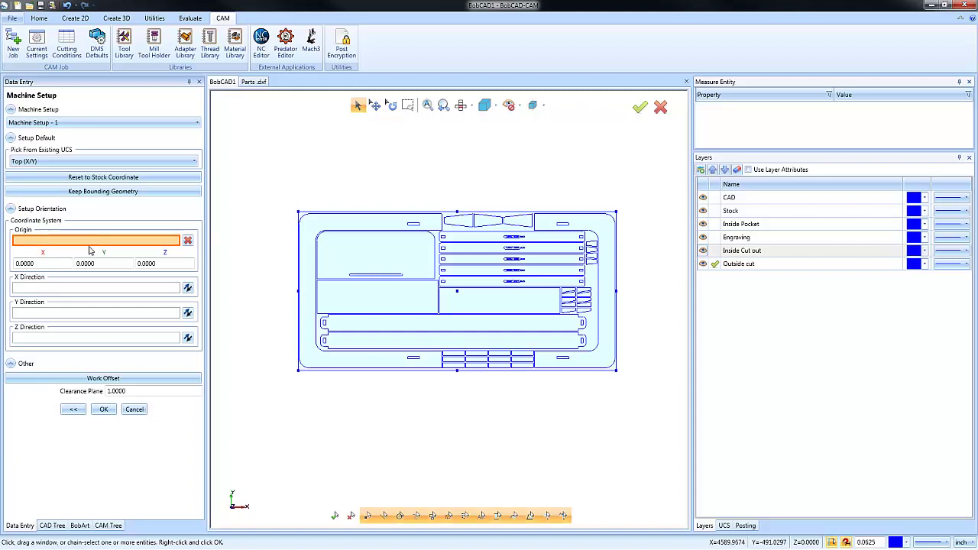
pyautogui.click(305, 376)
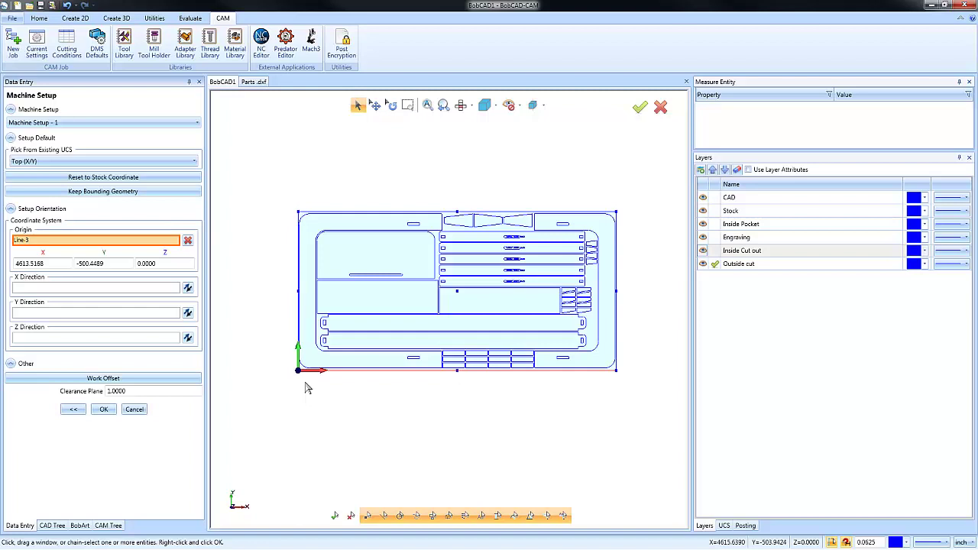
pyautogui.click(105, 410)
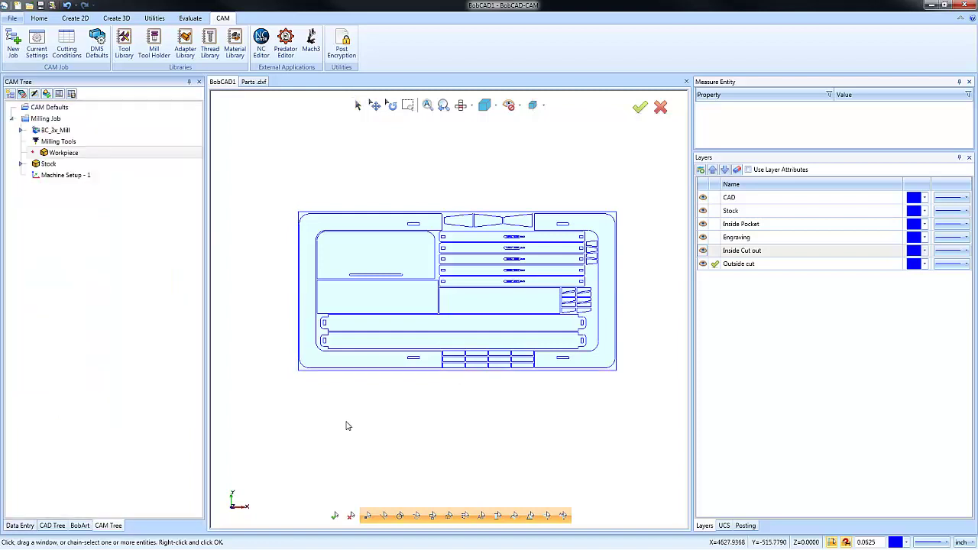
# Browse the Milling Job tree, then activate Machine Setup - 1 to show its origin triad.
pyautogui.click(12, 118)
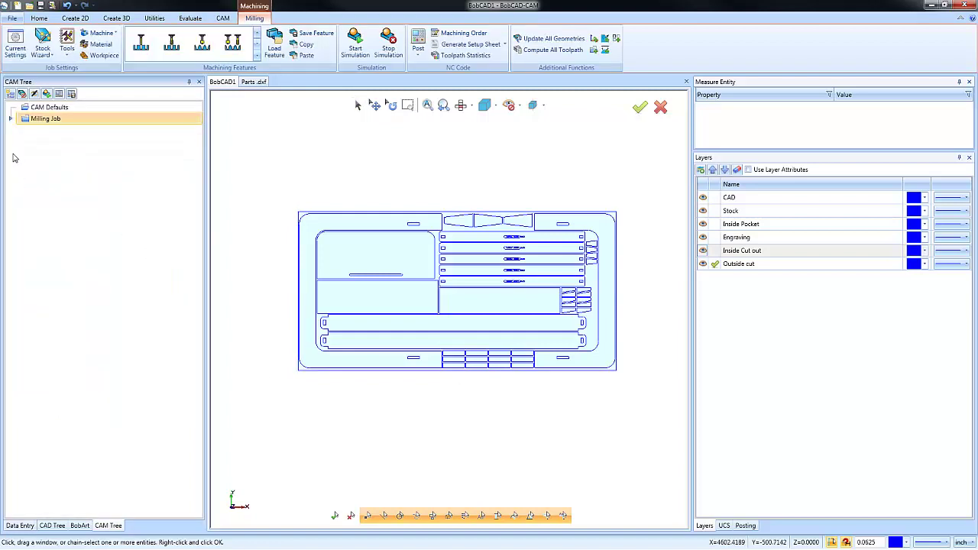
pyautogui.click(11, 119)
pyautogui.click(20, 133)
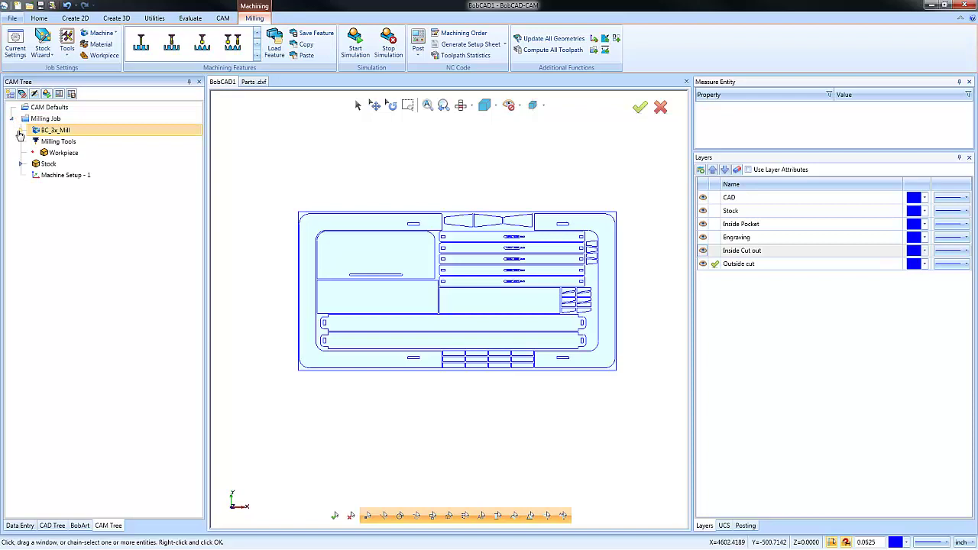
pyautogui.click(21, 131)
pyautogui.click(72, 141)
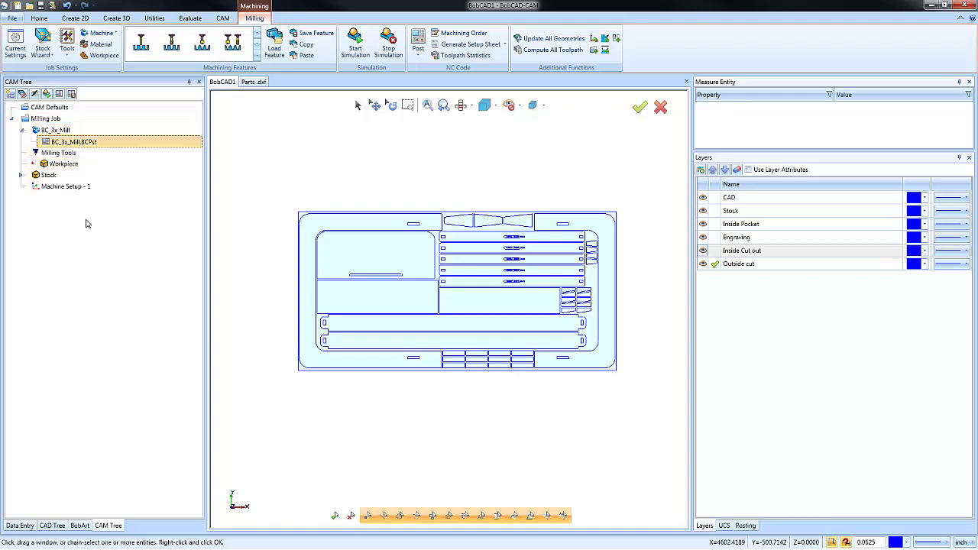
pyautogui.rightClick(69, 153)
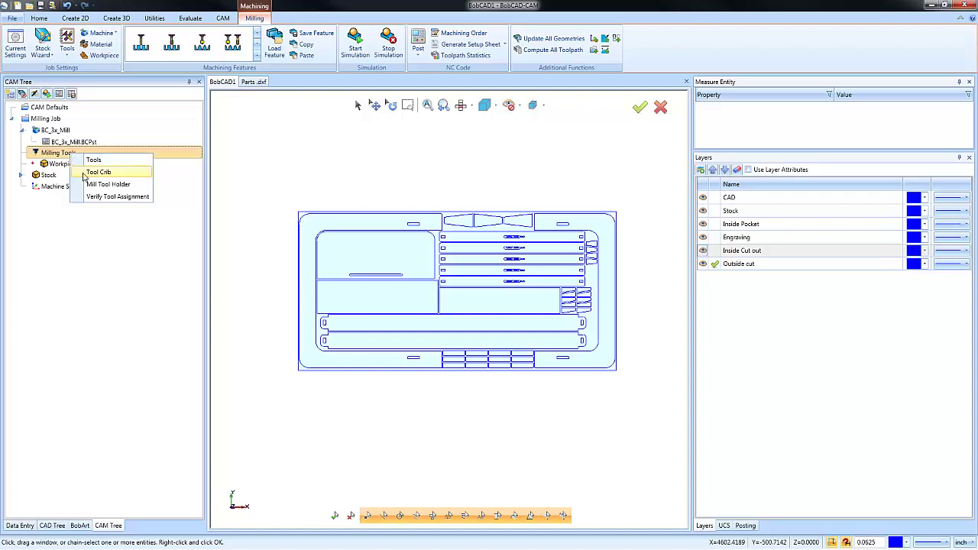
pyautogui.click(51, 227)
pyautogui.click(49, 177)
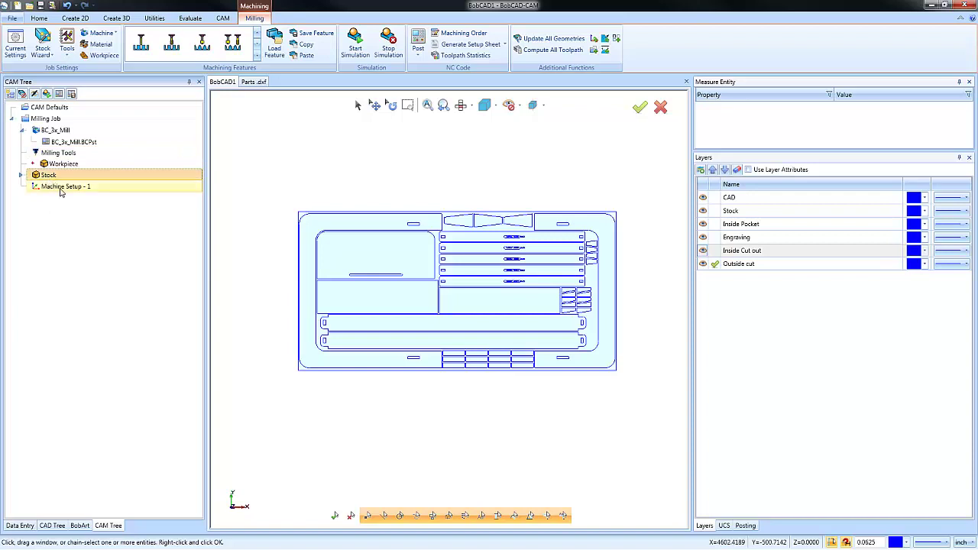
pyautogui.click(61, 190)
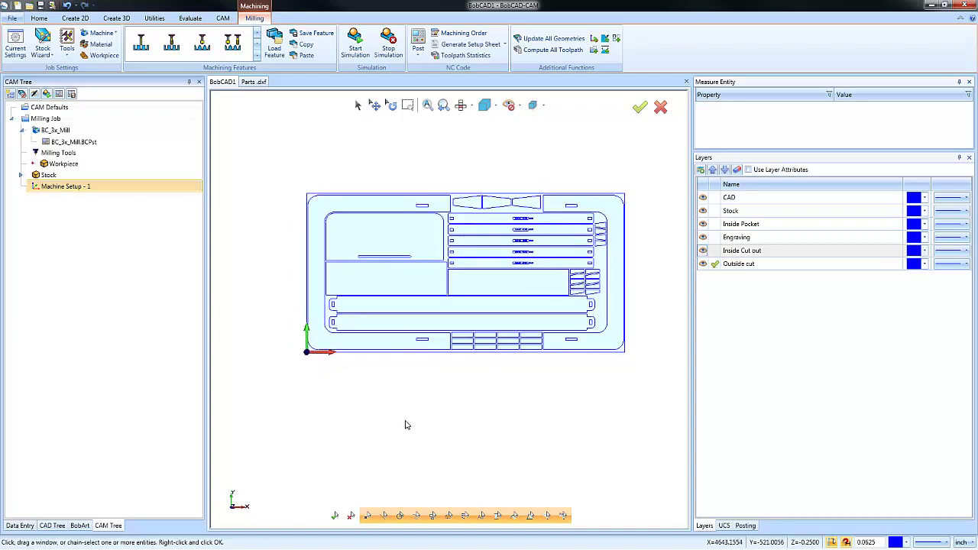
# Make Inside Pocket the current layer and hide the Outside cut, Inside Cut out and Engraving layers.
pyautogui.click(715, 224)
pyautogui.click(703, 263)
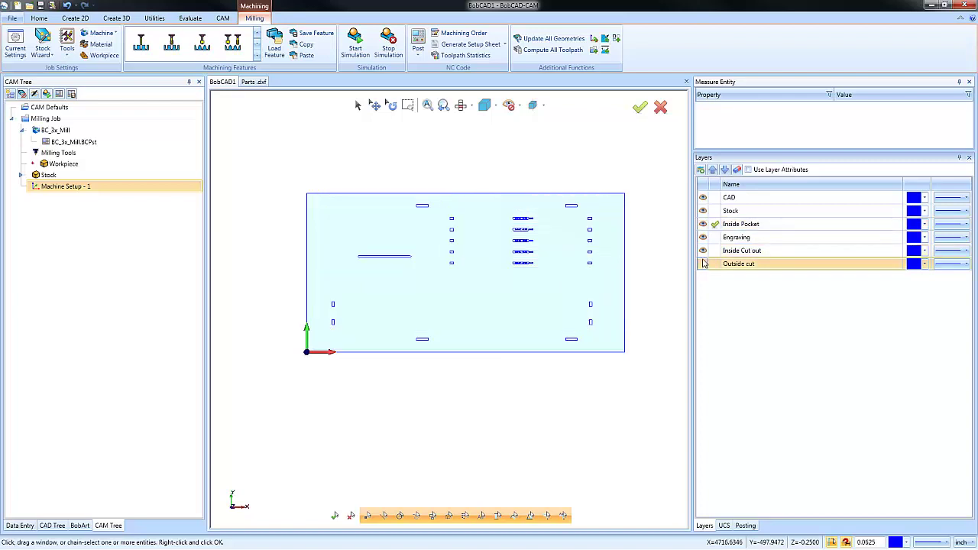
pyautogui.click(703, 250)
pyautogui.click(702, 237)
pyautogui.scroll(3, 522, 227)
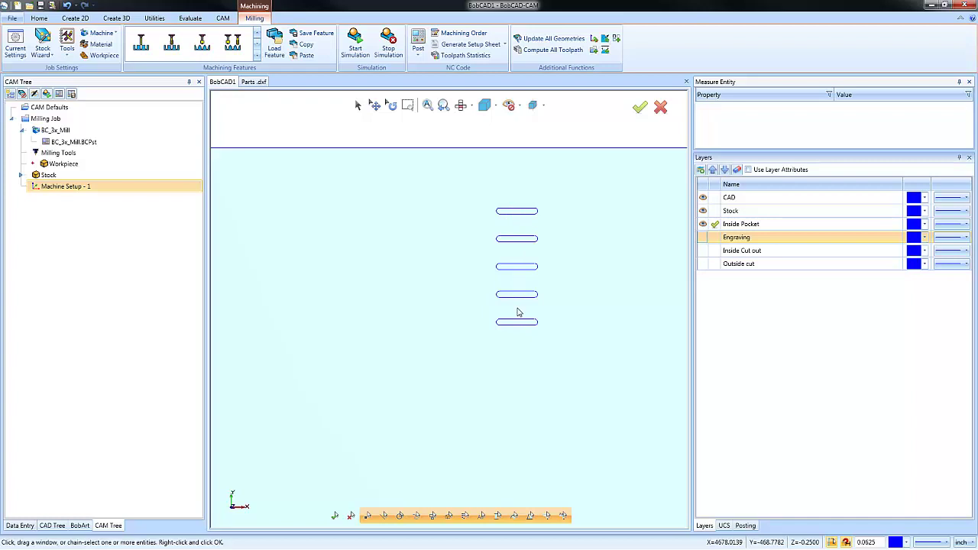
# Create a Mill 2 Axis feature under Machine Setup - 1 and window-select the five slots.
pyautogui.rightClick(69, 189)
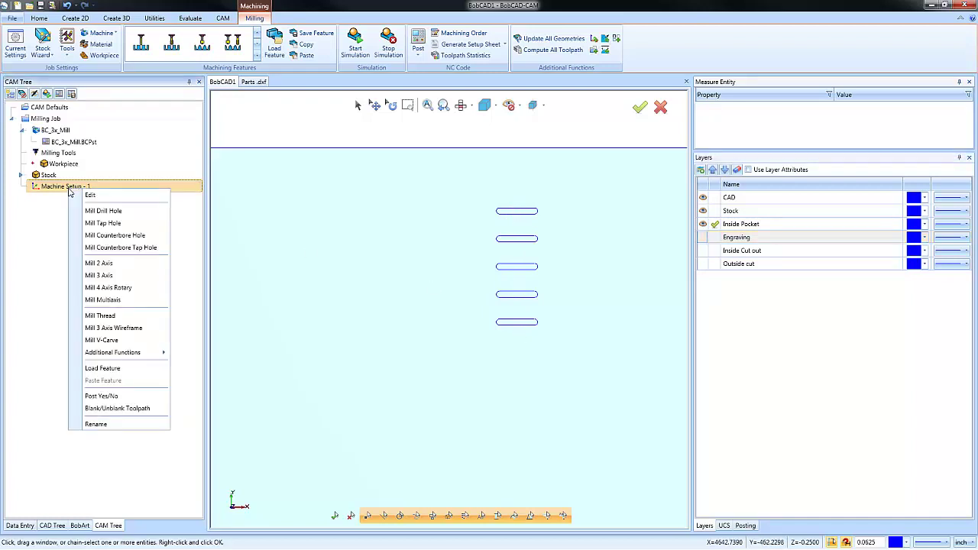
pyautogui.click(114, 263)
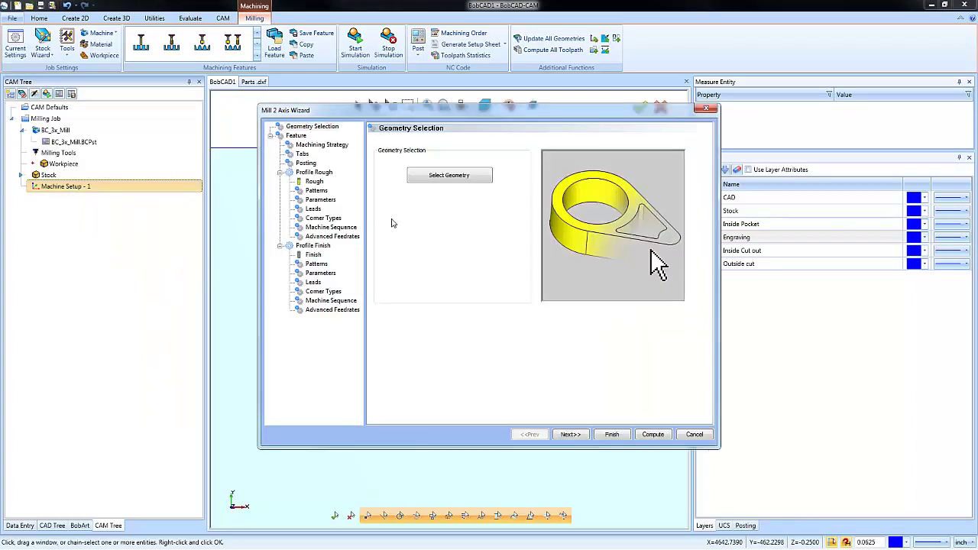
pyautogui.click(449, 176)
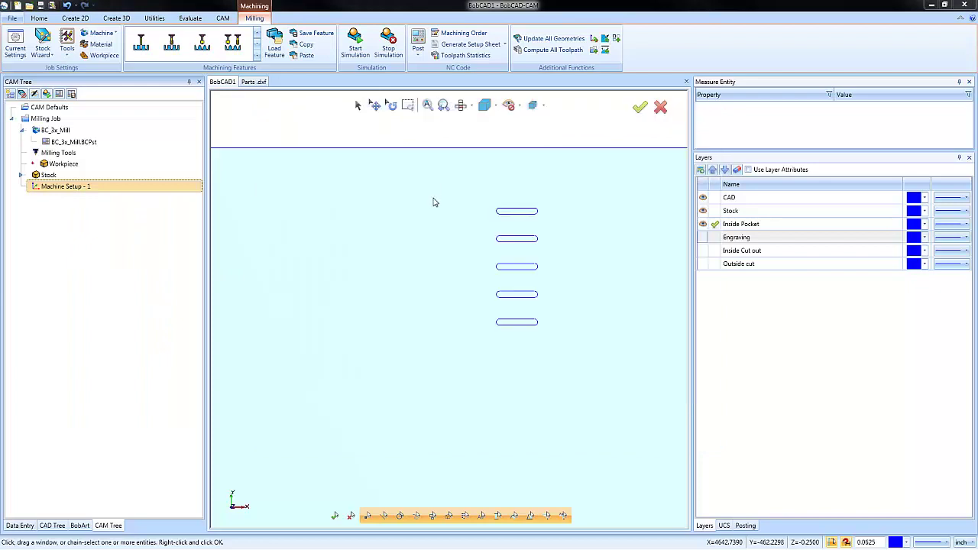
pyautogui.moveTo(495, 209); pyautogui.dragTo(559, 352)
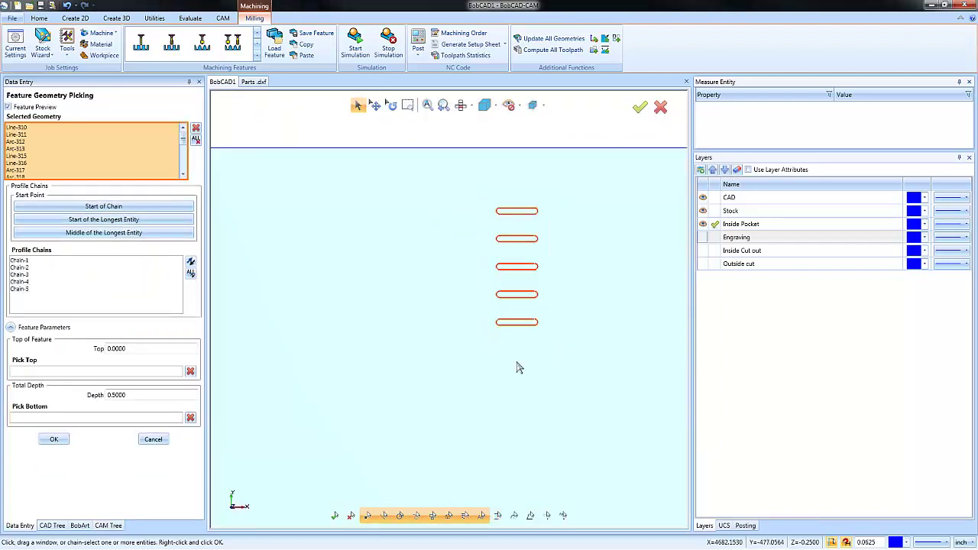
# Change the feature's total depth from 0.5000 to 0.1 and confirm.
pyautogui.click(155, 395)
pyautogui.press('BackSpace')
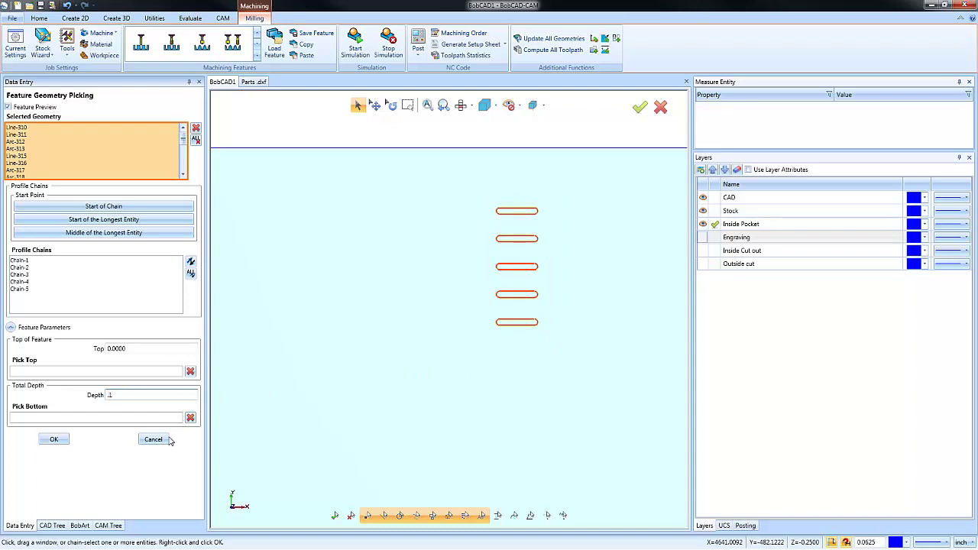
pyautogui.write('.1')
pyautogui.click(54, 440)
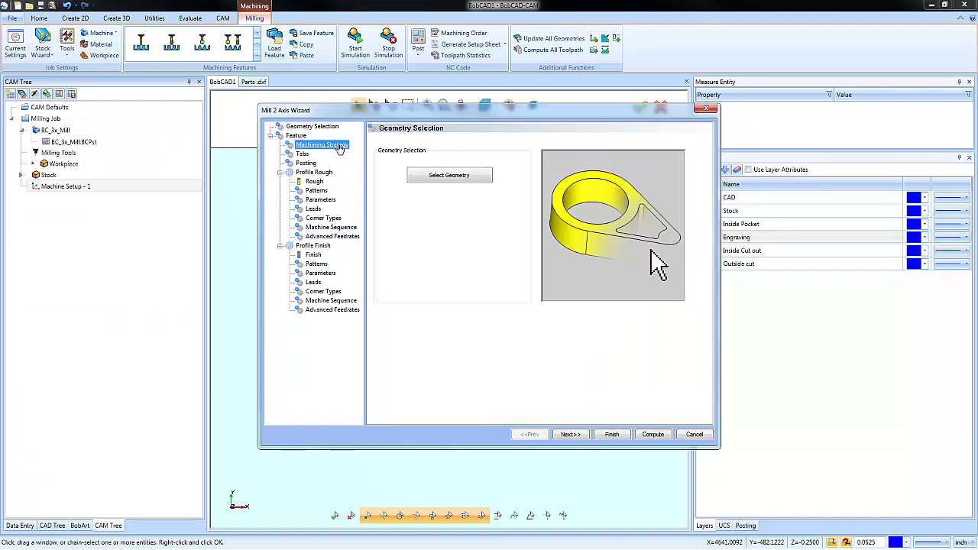
# Delete the Profile Rough operation in Machining Strategy, keeping only the finish pass.
pyautogui.click(339, 146)
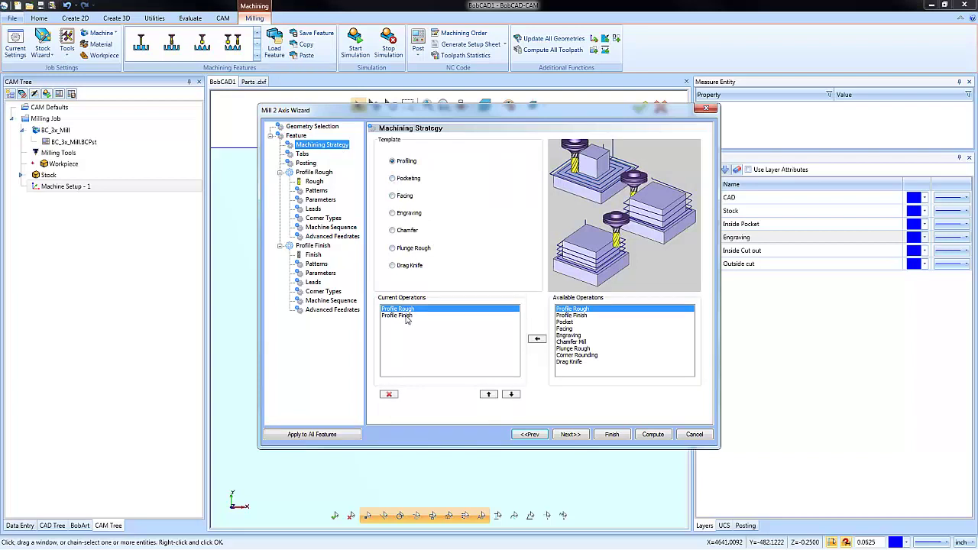
pyautogui.click(388, 394)
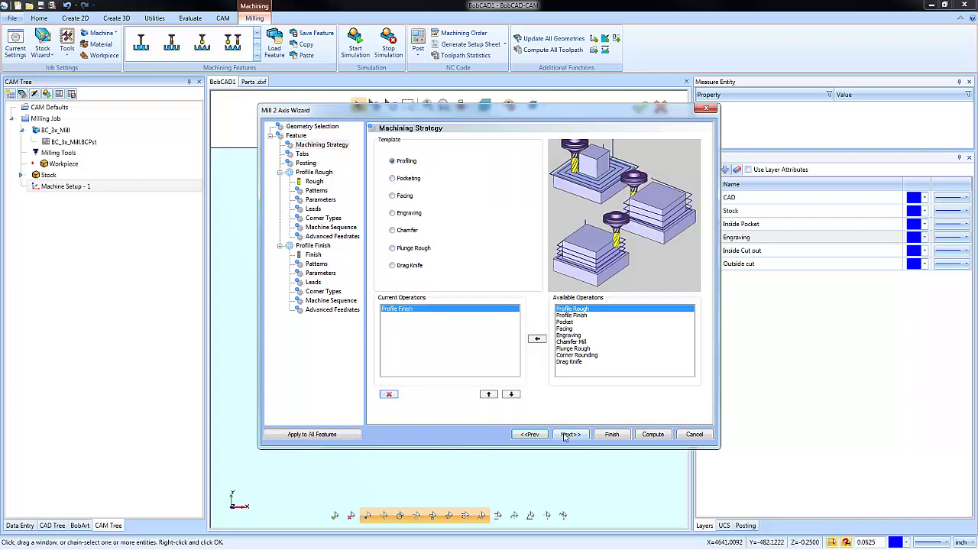
pyautogui.click(569, 434)
# Set the finish tool diameter to 0.375 and review the Patterns, Parameters and Leads pages.
pyautogui.click(313, 182)
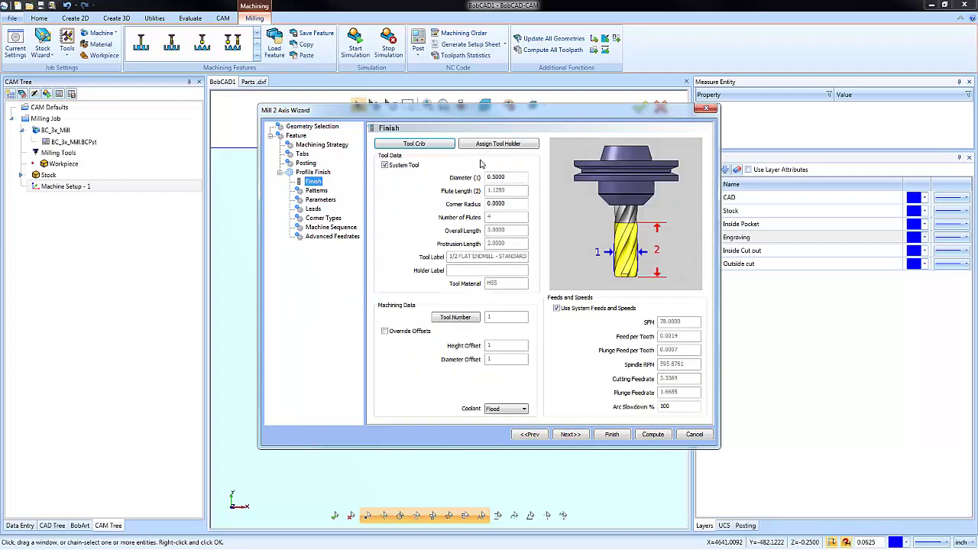
pyautogui.doubleClick(505, 177)
pyautogui.write('.375')
pyautogui.press('Tab')
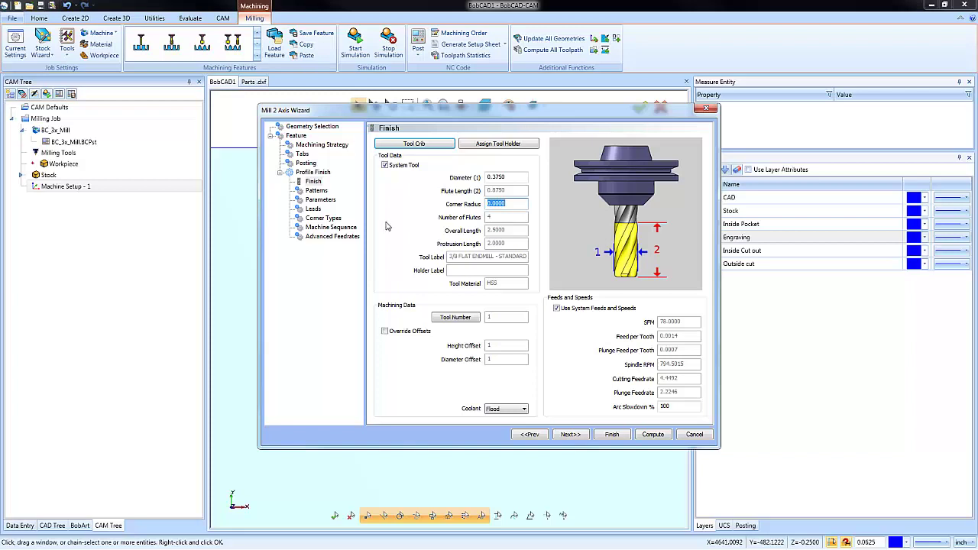
pyautogui.click(318, 190)
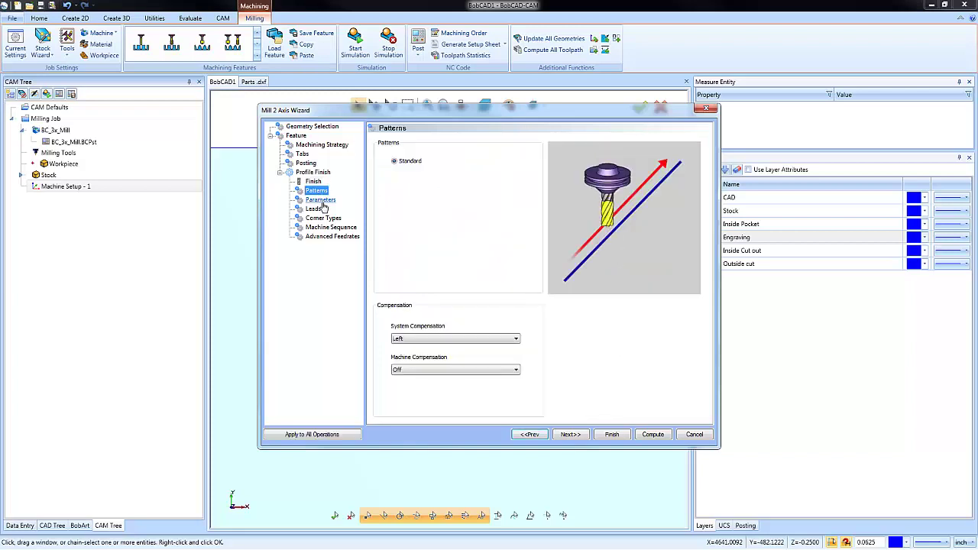
pyautogui.click(321, 200)
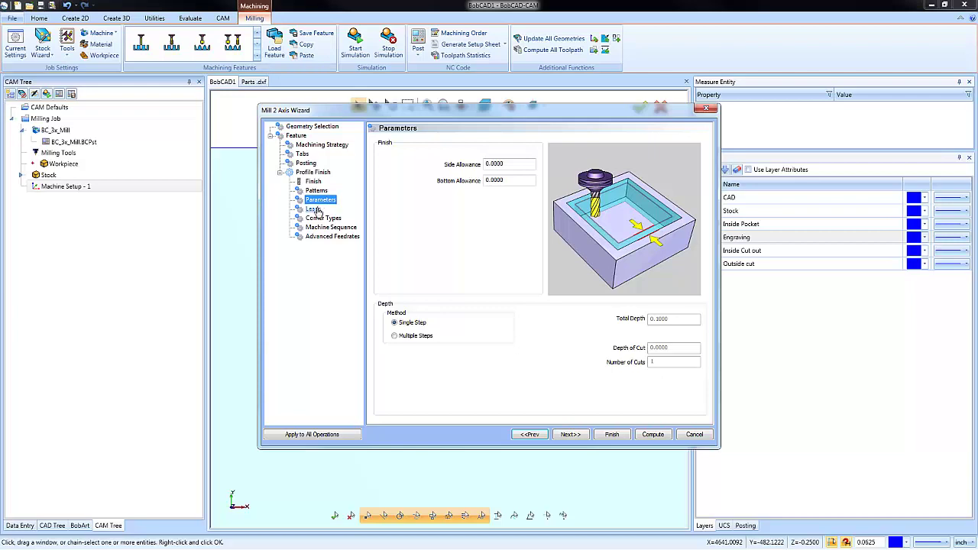
pyautogui.click(314, 209)
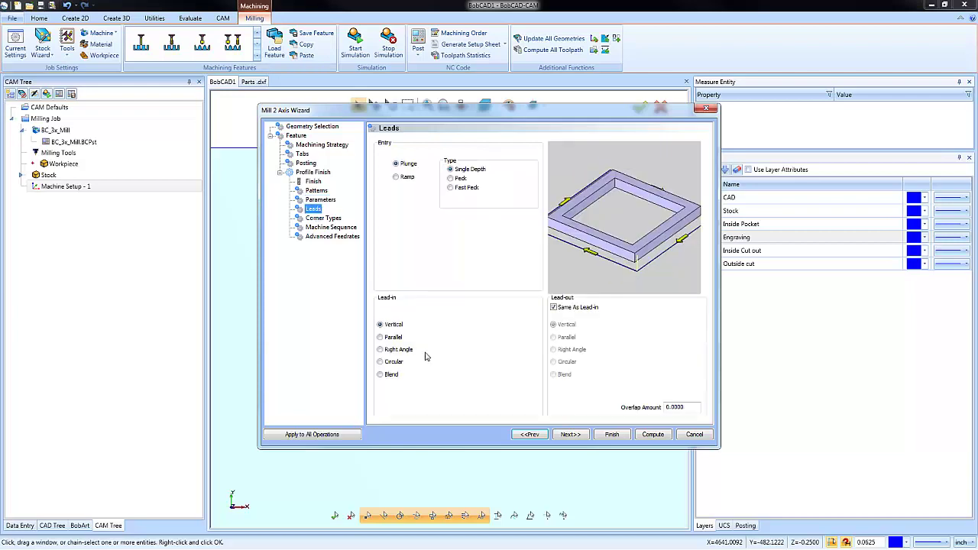
pyautogui.click(650, 435)
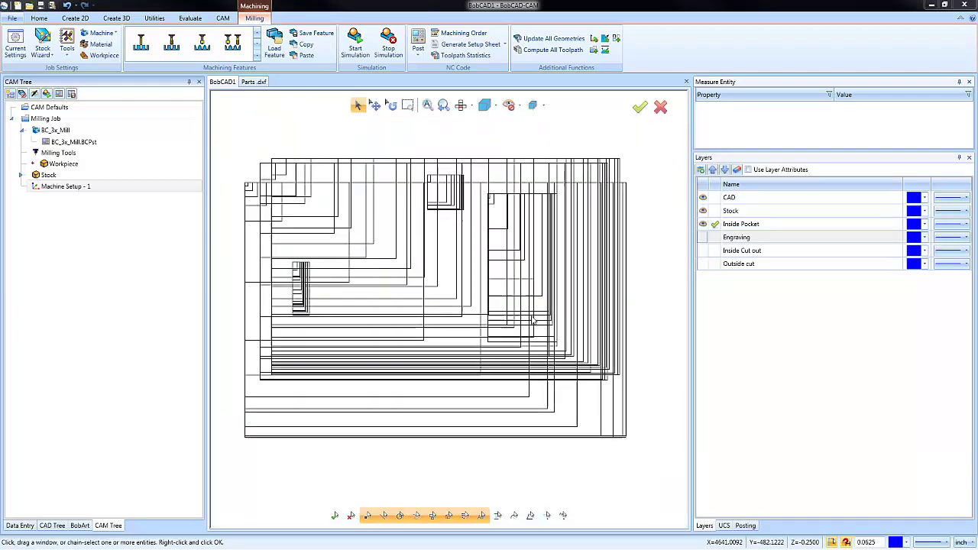
pyautogui.scroll(2, 523, 264)
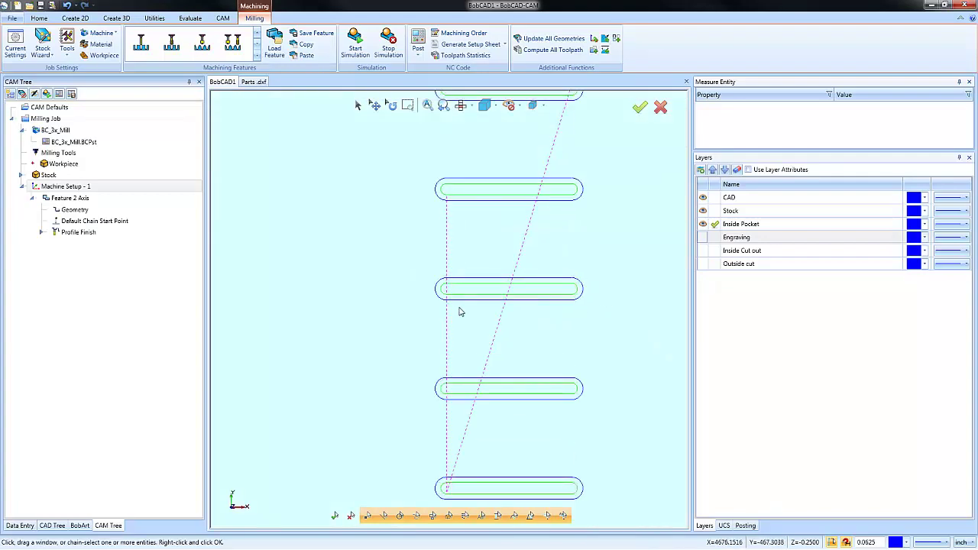
pyautogui.rightClick(78, 232)
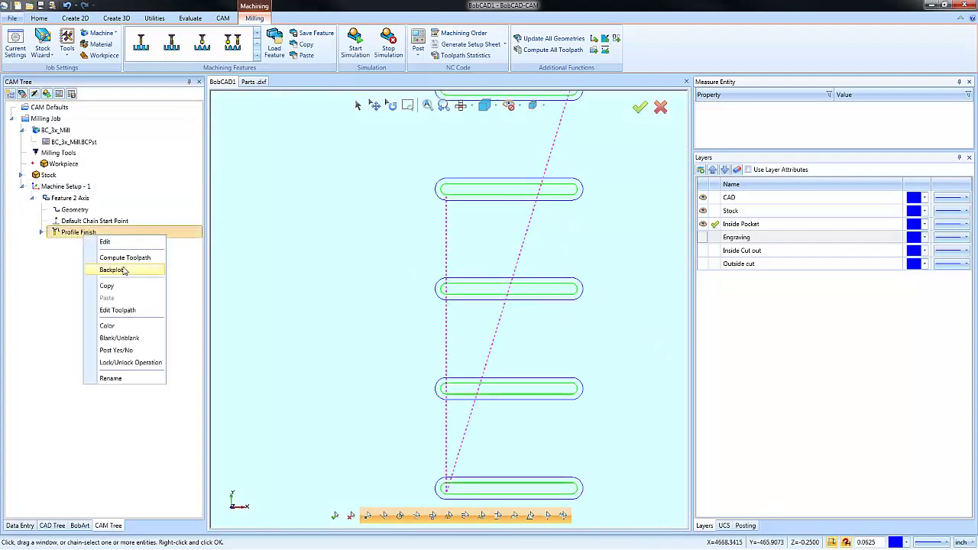
pyautogui.click(99, 267)
pyautogui.moveTo(419, 349); pyautogui.dragTo(497, 340, button='middle')
pyautogui.scroll(5, 452, 332)
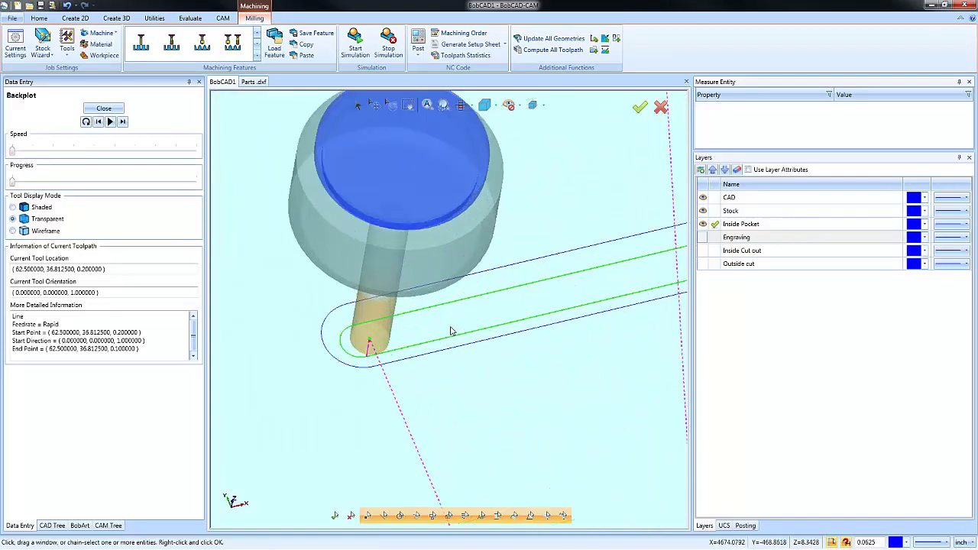
pyautogui.moveTo(13, 186); pyautogui.dragTo(49, 184)
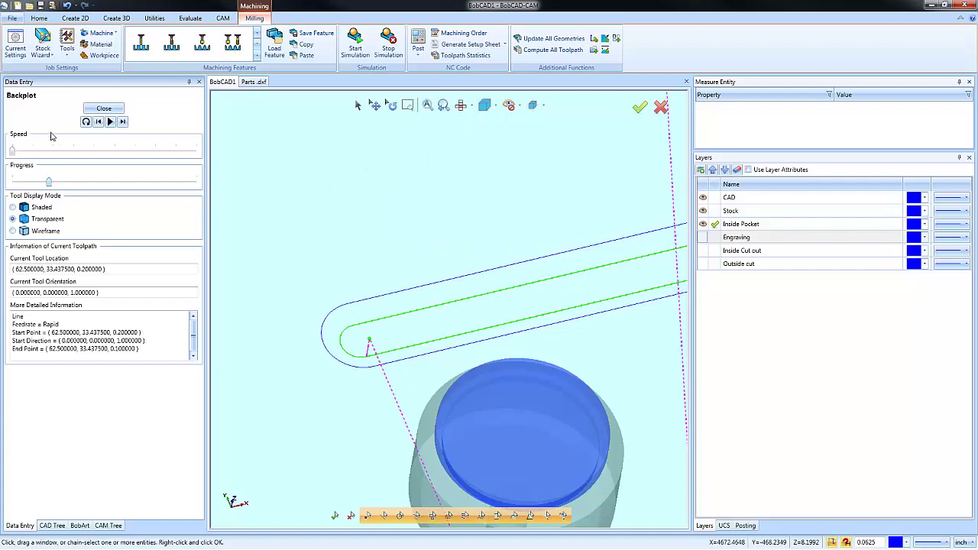
pyautogui.click(104, 108)
pyautogui.click(485, 105)
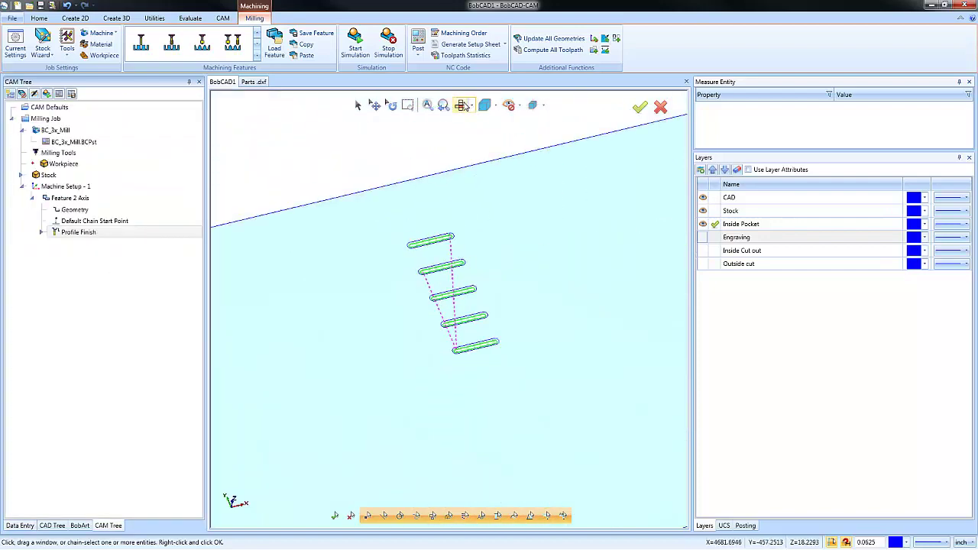
pyautogui.click(483, 107)
pyautogui.scroll(2, 511, 314)
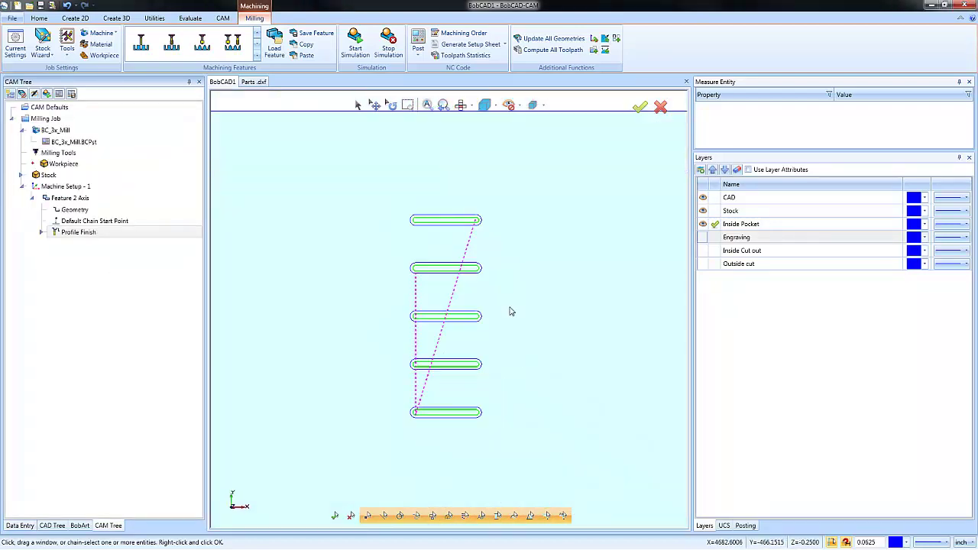
pyautogui.rightClick(94, 233)
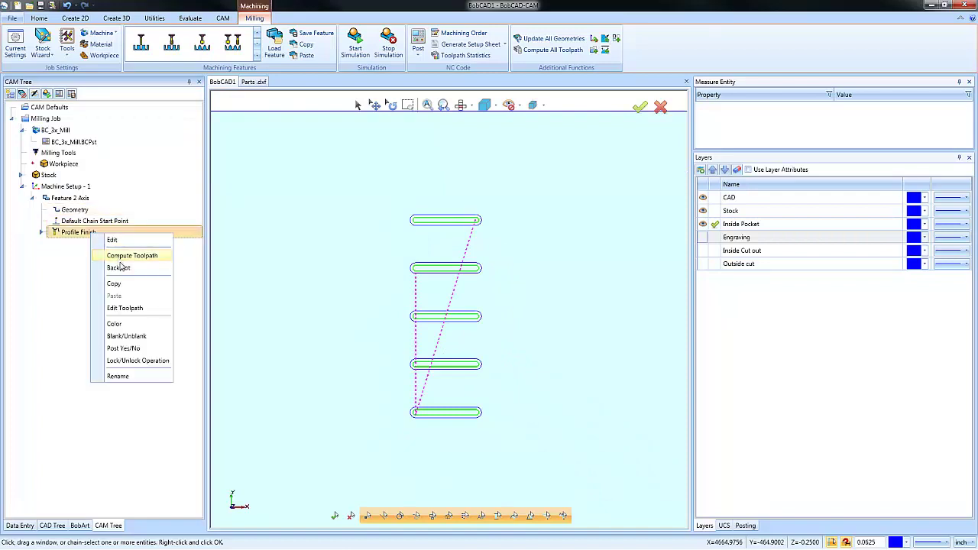
pyautogui.click(137, 255)
pyautogui.moveTo(15, 181); pyautogui.dragTo(218, 180)
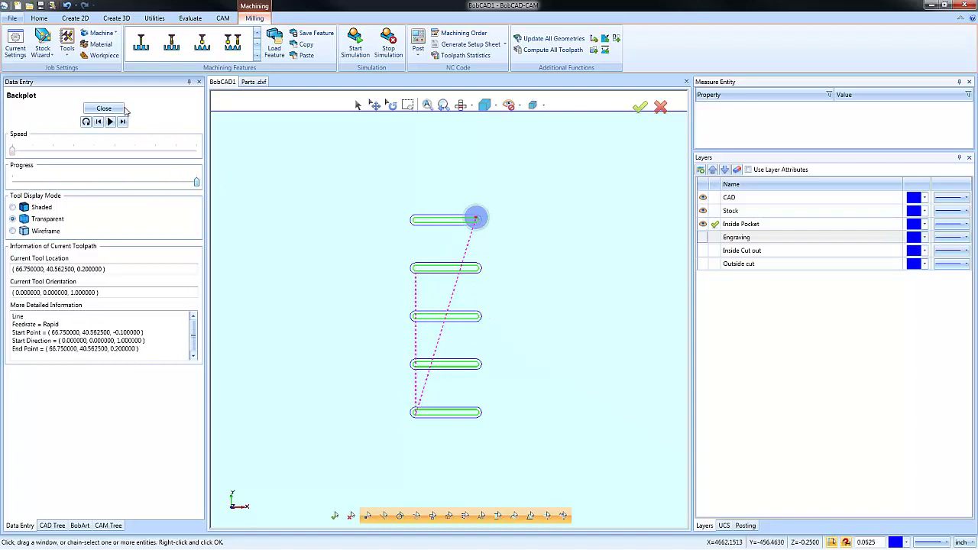
pyautogui.click(104, 108)
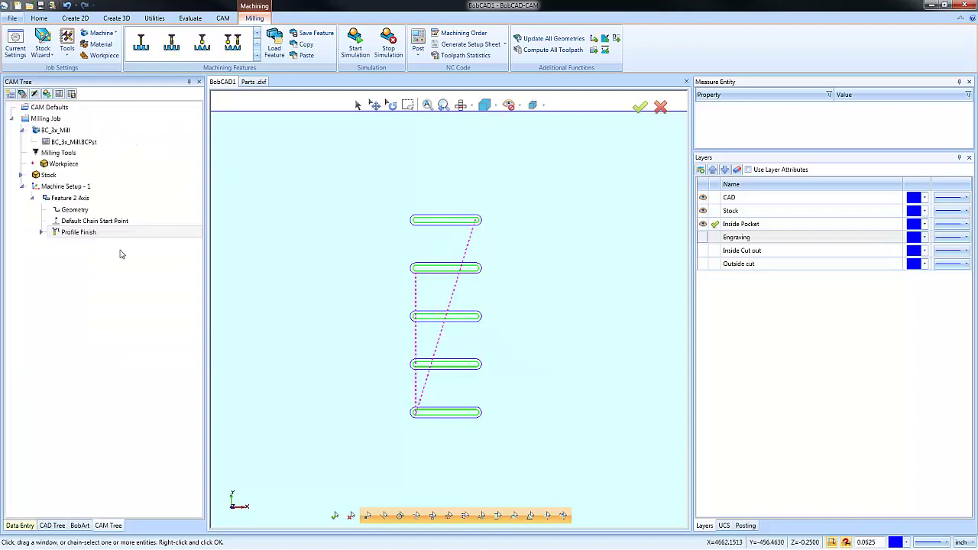
# Edit Feature 2 Axis to sort the slots in the Y direction and recompute.
pyautogui.rightClick(84, 198)
pyautogui.click(130, 207)
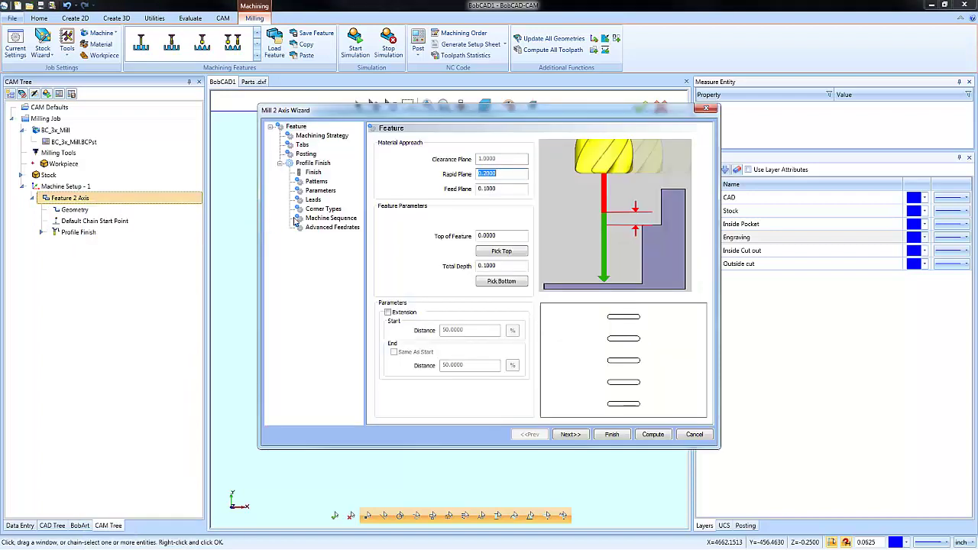
pyautogui.click(328, 217)
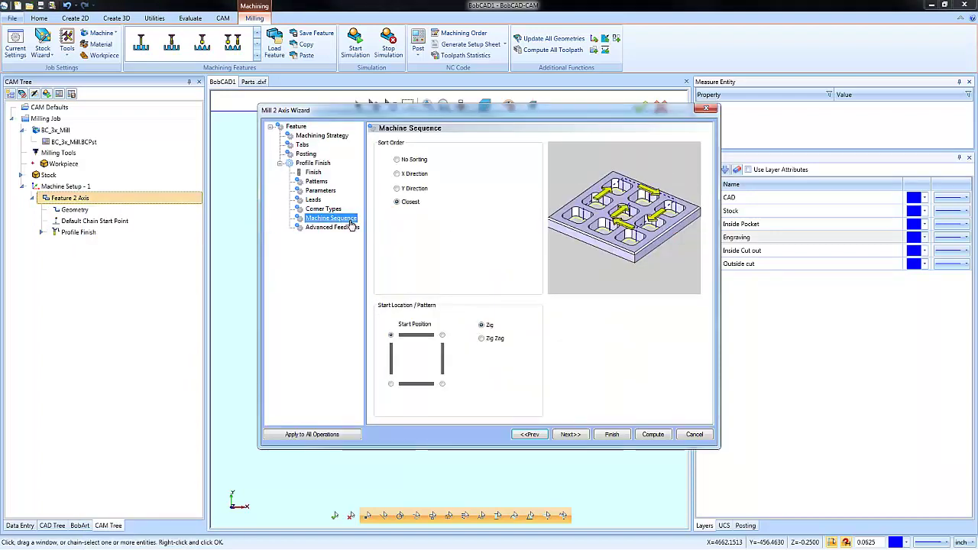
pyautogui.click(397, 189)
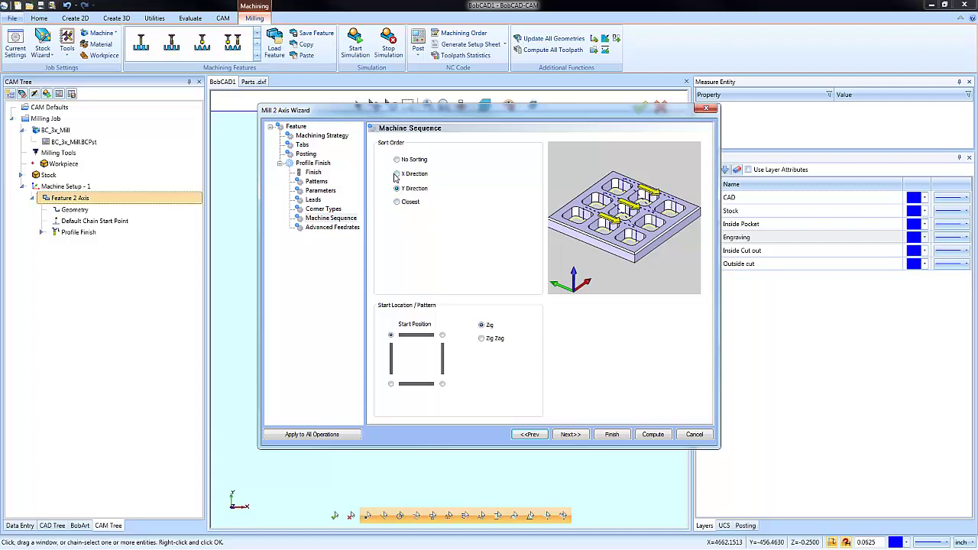
pyautogui.click(653, 434)
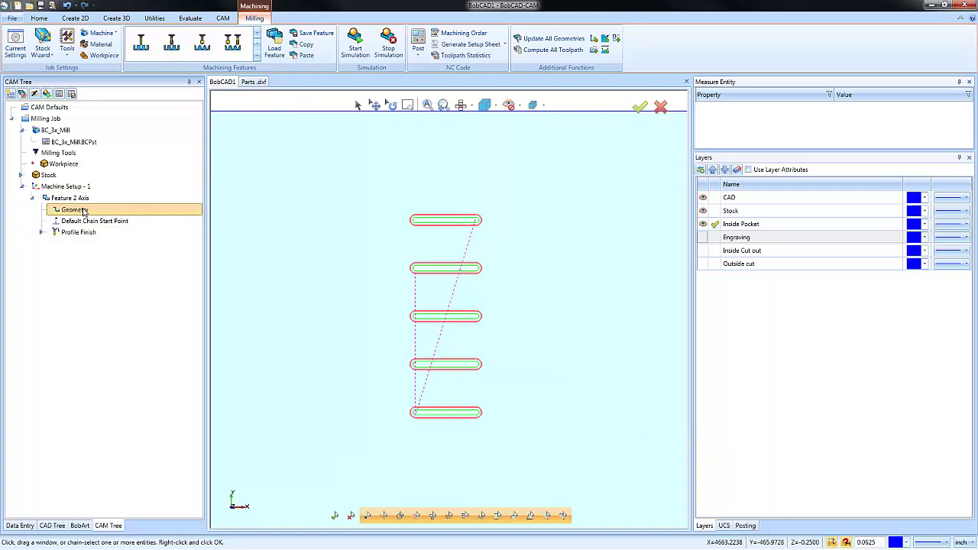
# Backplot the Profile Finish toolpath to the end.
pyautogui.rightClick(79, 233)
pyautogui.click(92, 264)
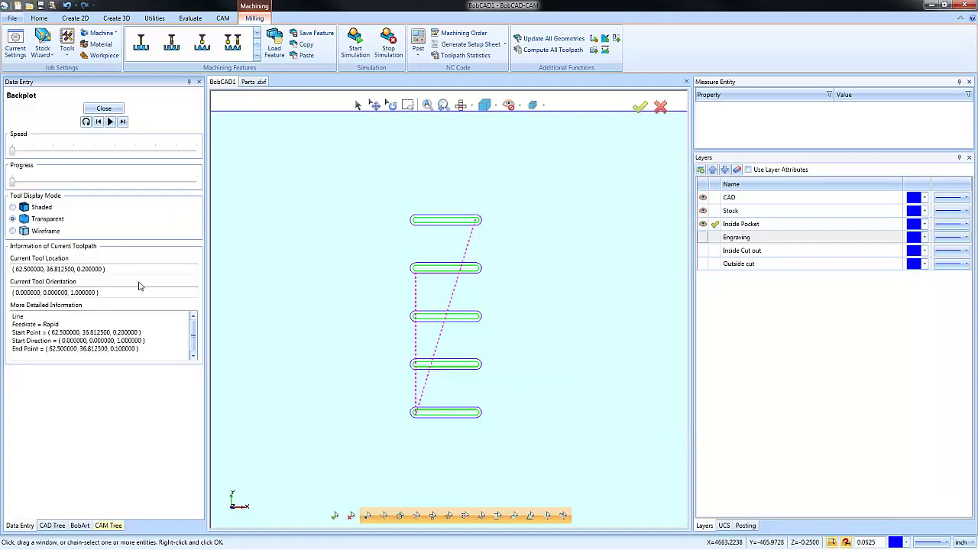
pyautogui.moveTo(13, 184); pyautogui.dragTo(195, 183)
pyautogui.click(103, 108)
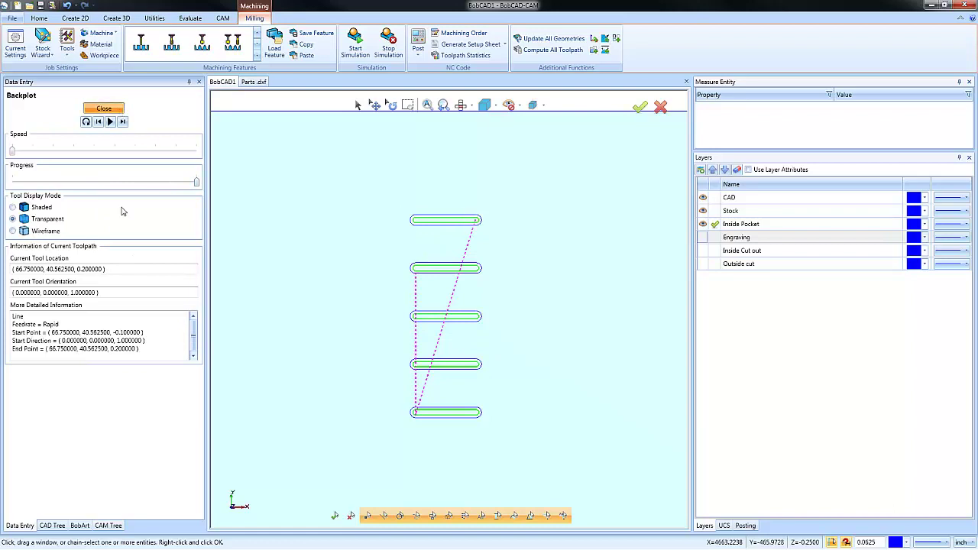
# Set the machine sequence to start bottom-left with X Direction sort order, then recompute.
pyautogui.rightClick(75, 198)
pyautogui.click(104, 205)
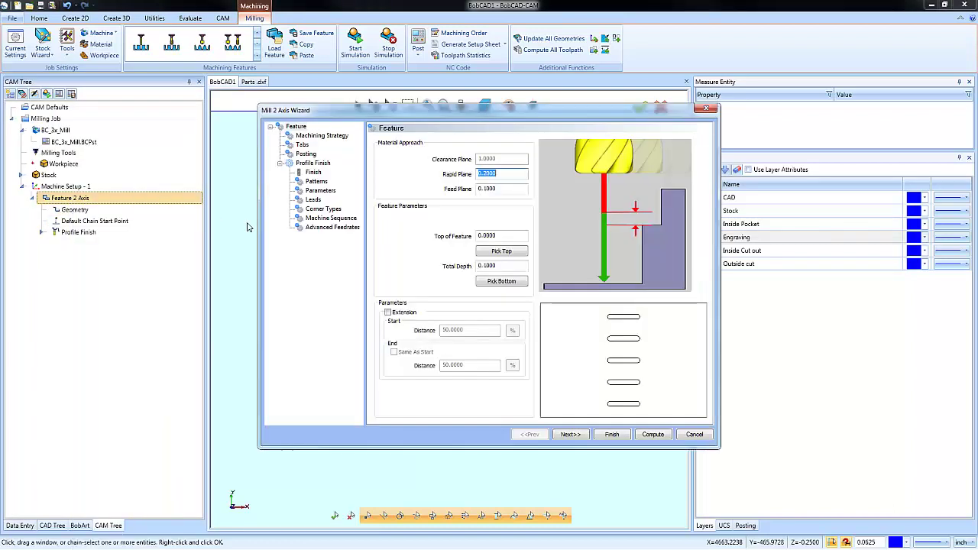
pyautogui.click(331, 219)
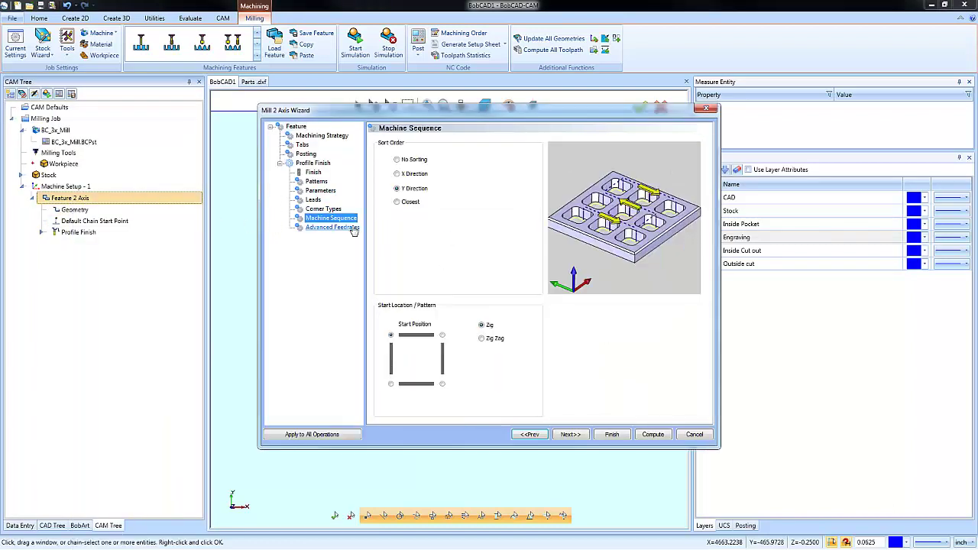
pyautogui.click(391, 385)
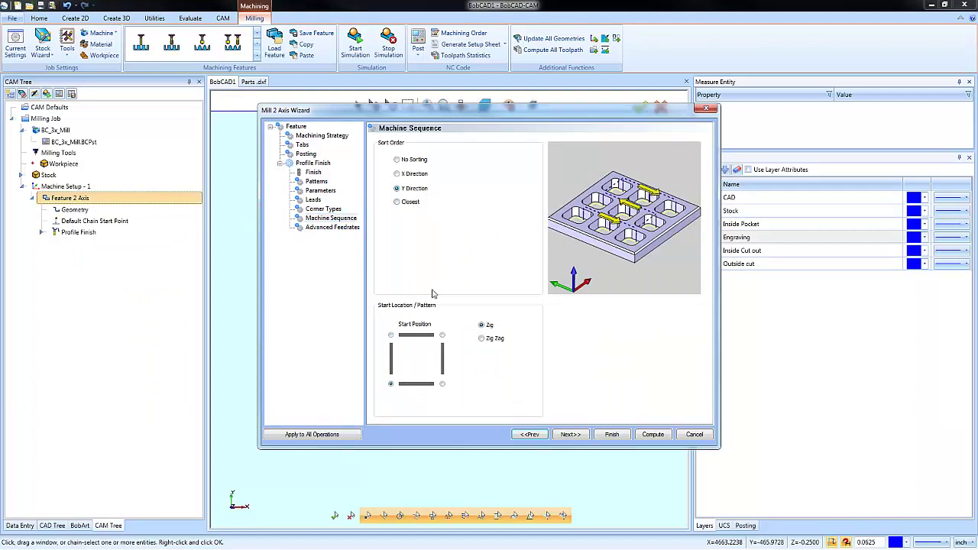
pyautogui.click(397, 174)
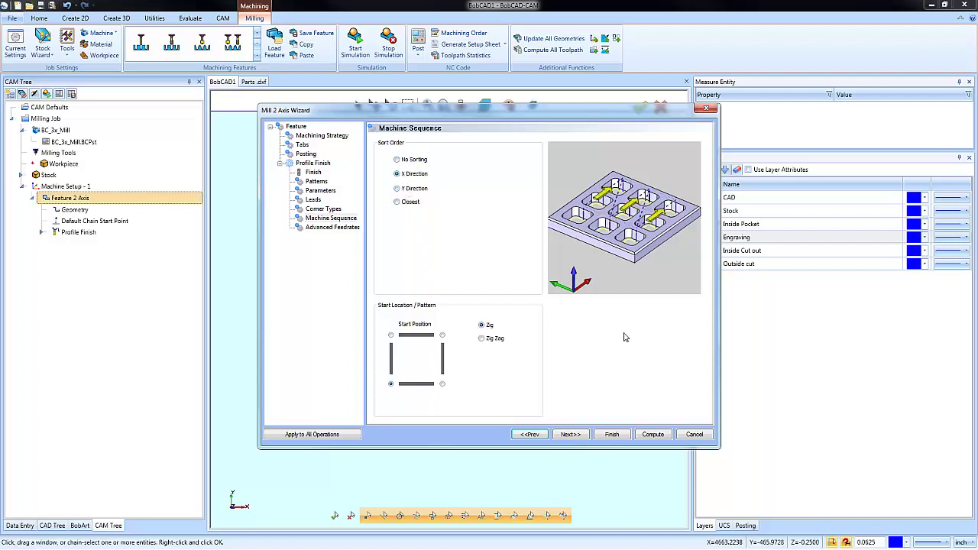
pyautogui.click(653, 435)
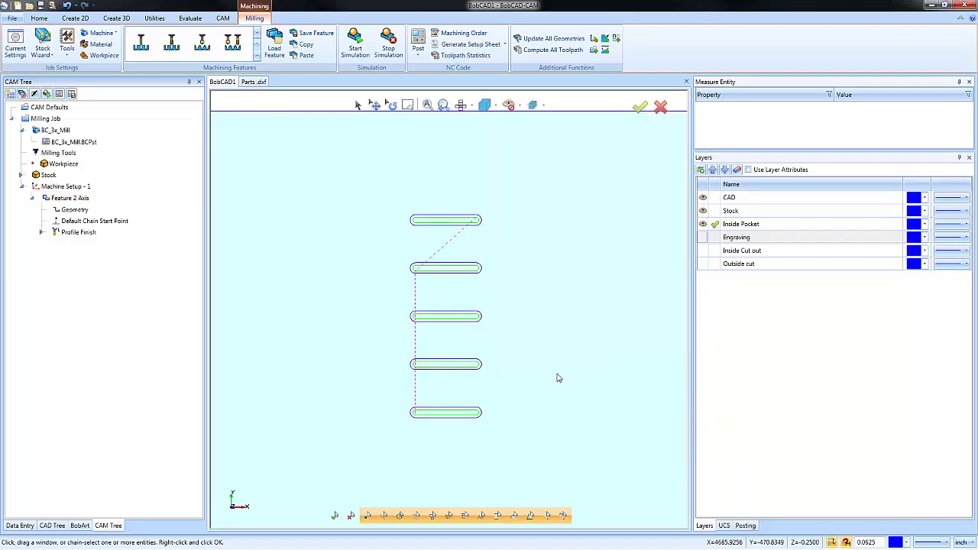
# Backplot the recomputed Profile Finish toolpath and inspect the Default Chain Start Point.
pyautogui.rightClick(78, 232)
pyautogui.click(88, 262)
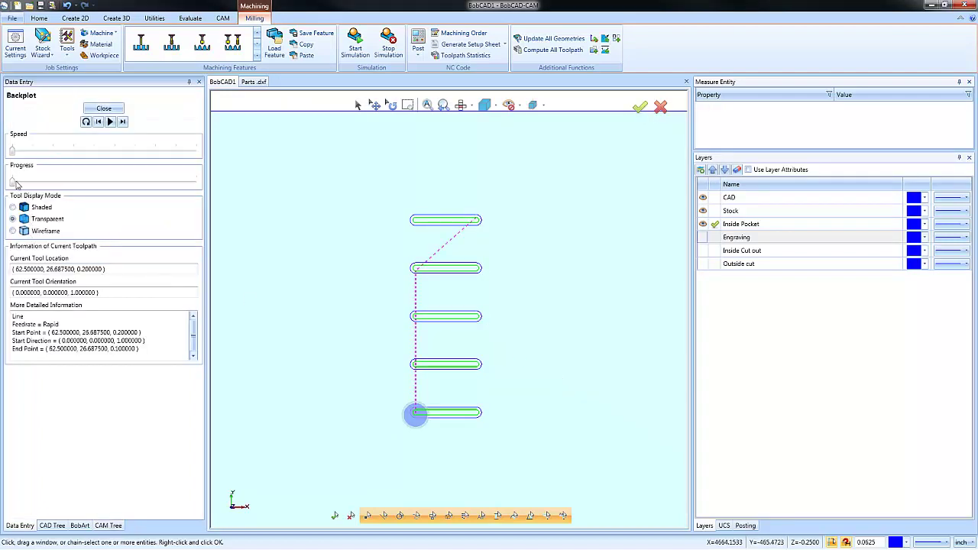
pyautogui.moveTo(12, 186); pyautogui.dragTo(167, 185)
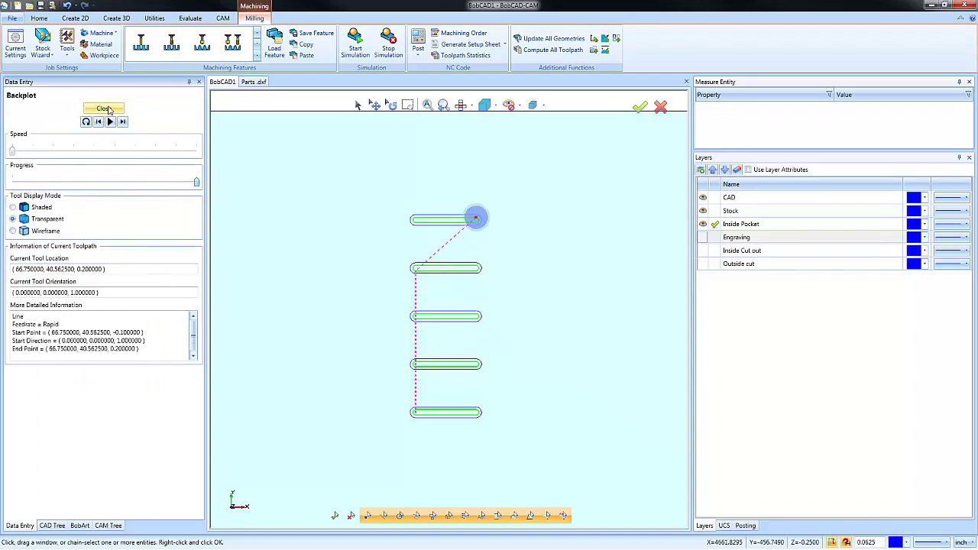
pyautogui.click(104, 107)
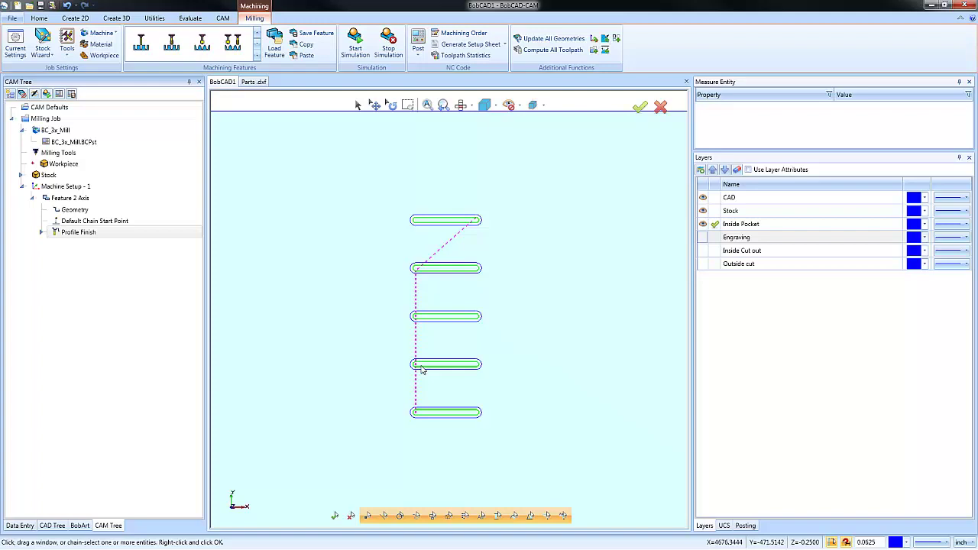
pyautogui.click(112, 223)
pyautogui.scroll(3, 479, 219)
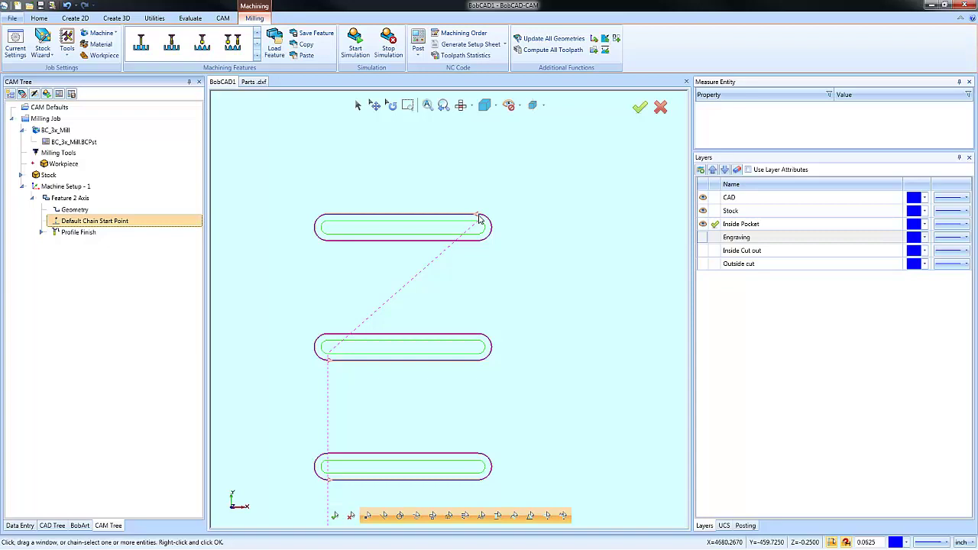
pyautogui.scroll(-2, 480, 219)
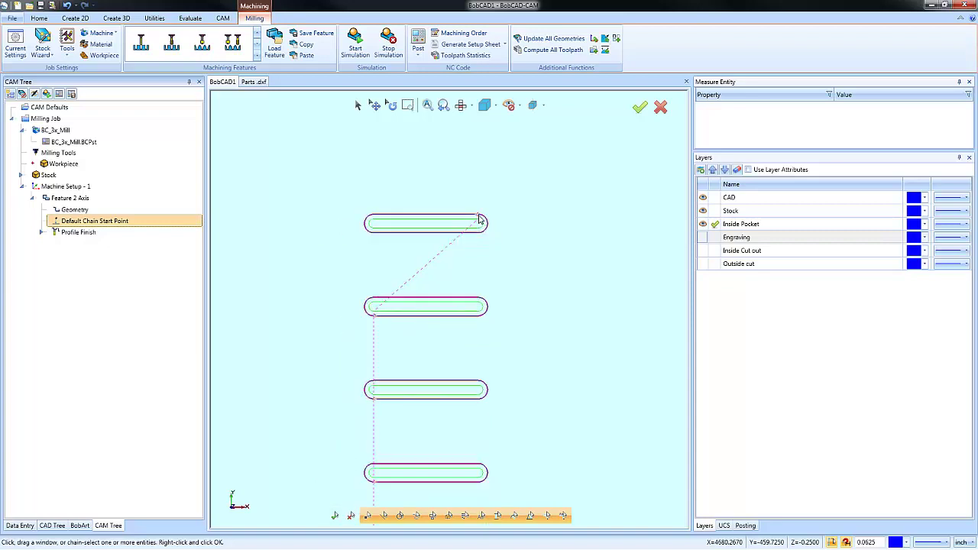
# Reselect the feature geometry so each chain starts at the middle of its longest entity.
pyautogui.rightClick(92, 211)
pyautogui.click(108, 220)
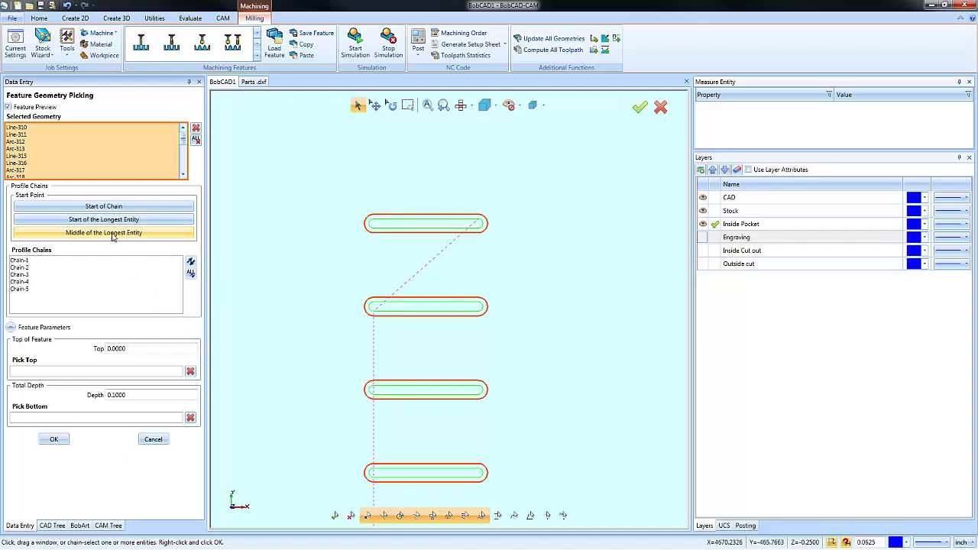
pyautogui.click(112, 234)
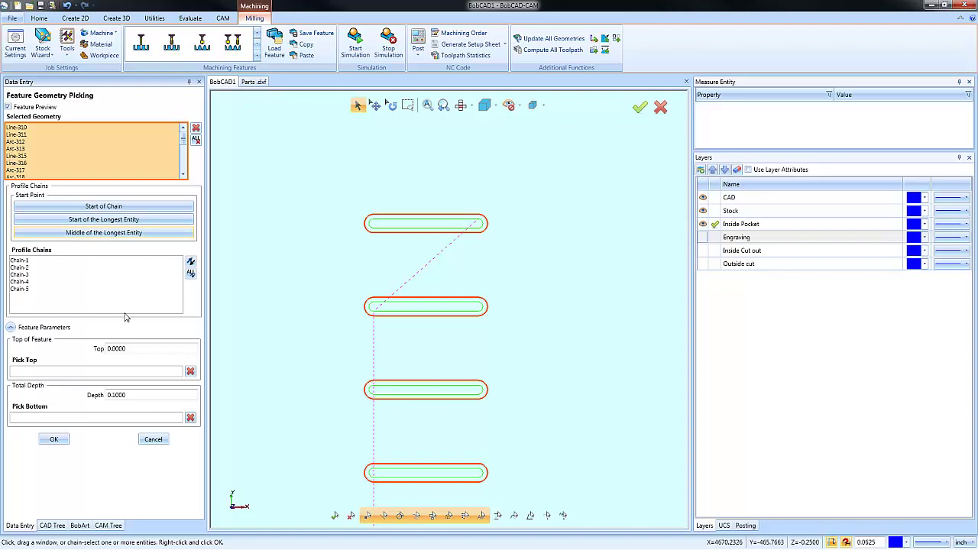
pyautogui.click(54, 439)
# Recompute the Profile Finish toolpath and review the result.
pyautogui.click(70, 232)
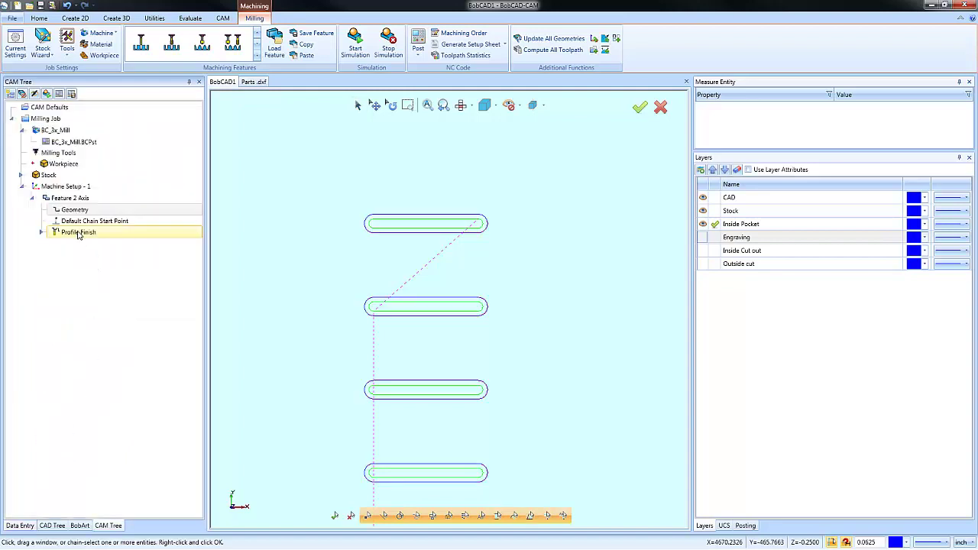
pyautogui.rightClick(77, 232)
pyautogui.click(113, 253)
pyautogui.scroll(-1, 463, 319)
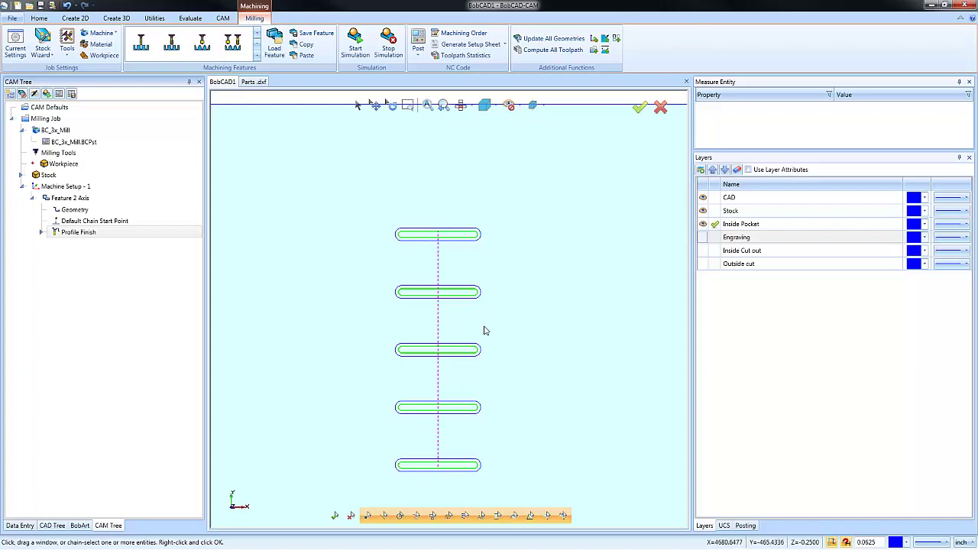
pyautogui.scroll(-3, 496, 359)
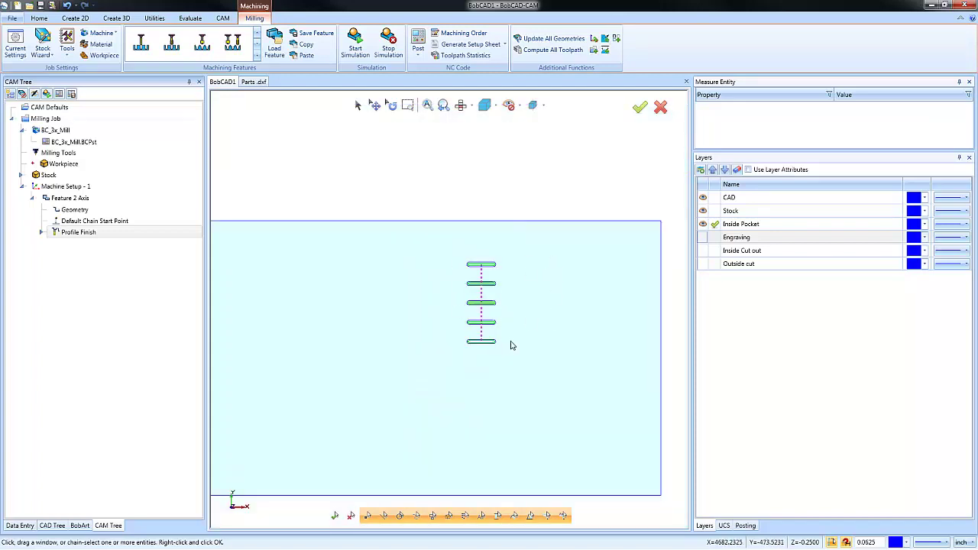
# Make Engraving the current layer, hide Inside Pocket, and frame the slots.
pyautogui.click(704, 237)
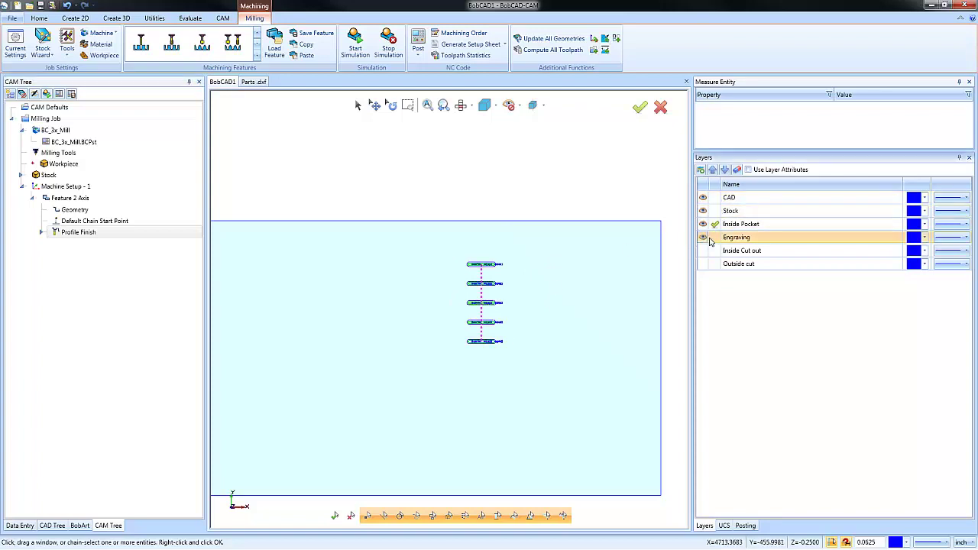
pyautogui.click(703, 224)
pyautogui.scroll(4, 500, 273)
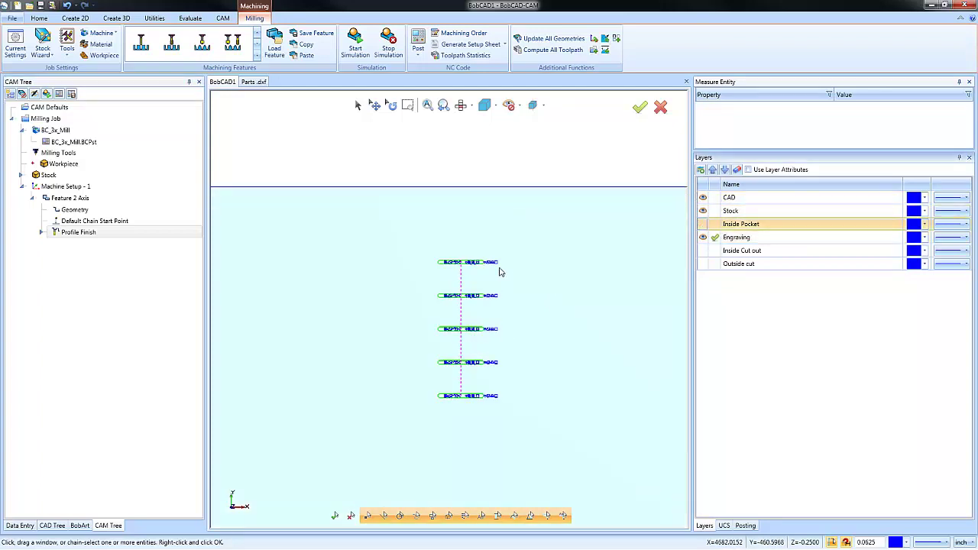
pyautogui.moveTo(521, 327); pyautogui.dragTo(519, 270, button='middle')
# Open the top slot's 3/8" Deep Dado text with Entity Modify.
pyautogui.click(358, 105)
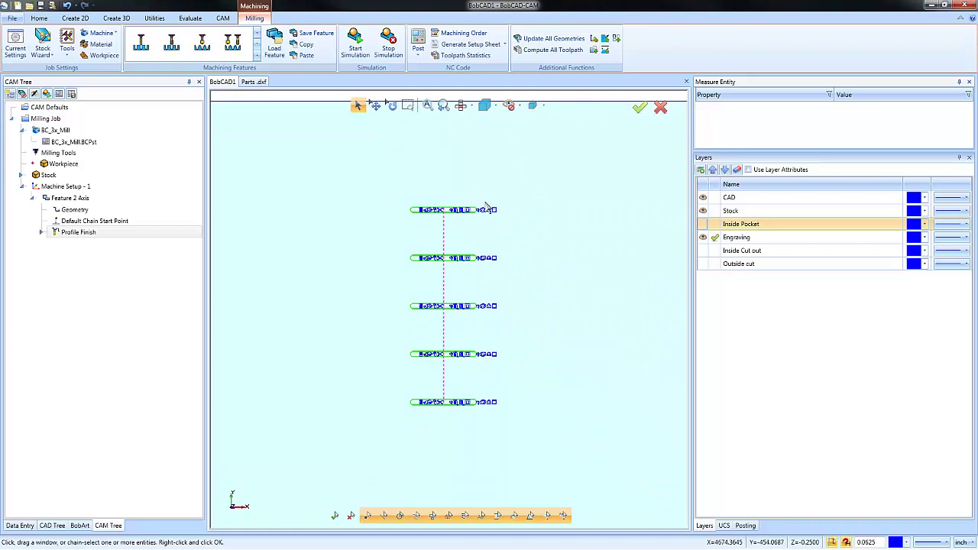
pyautogui.rightClick(493, 215)
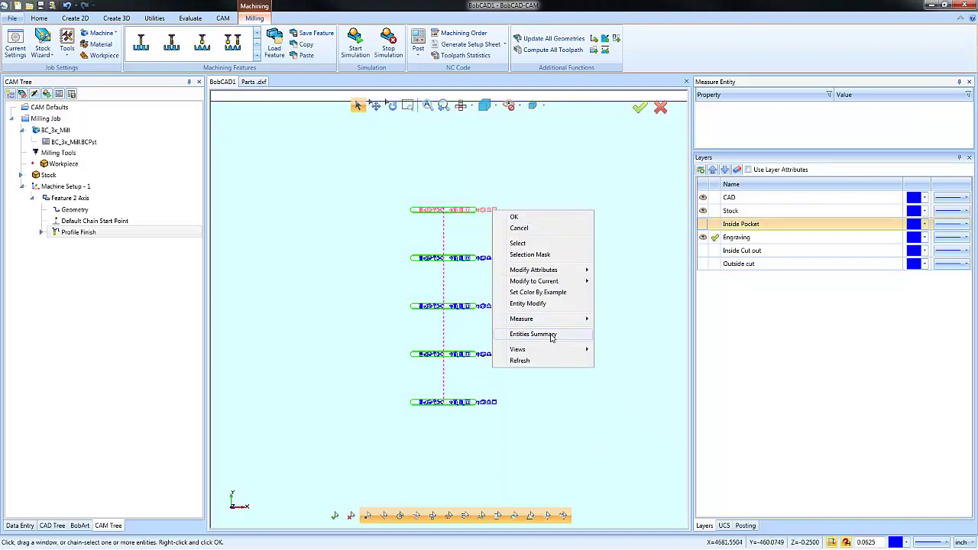
pyautogui.click(535, 304)
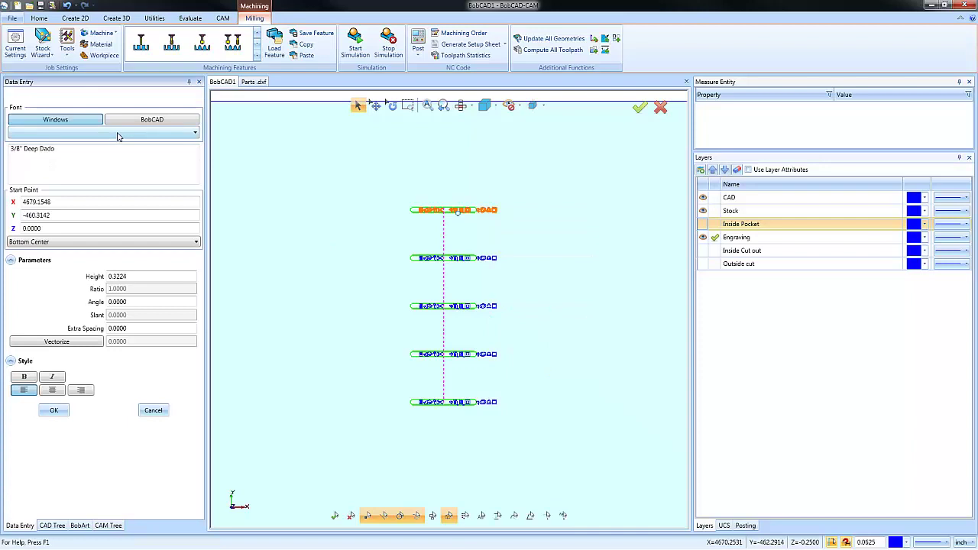
# Change the 3/8" Deep Dado text to the BobCAD Default font and apply it.
pyautogui.click(118, 134)
pyautogui.click(163, 121)
pyautogui.click(168, 123)
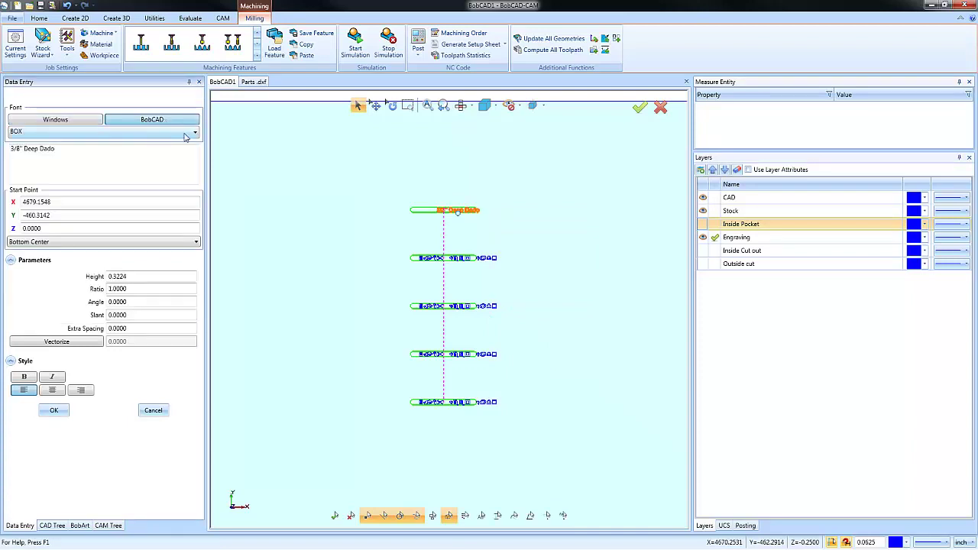
pyautogui.click(186, 136)
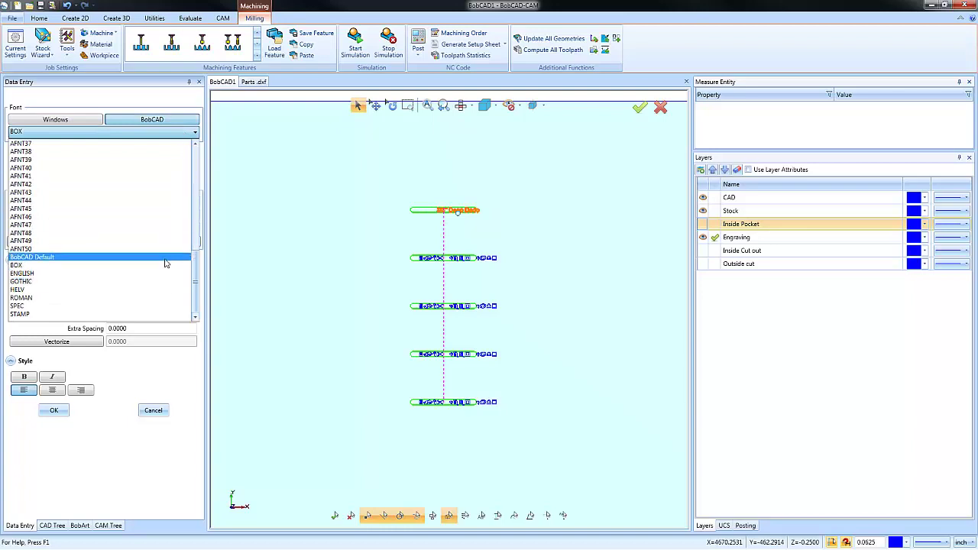
pyautogui.click(165, 259)
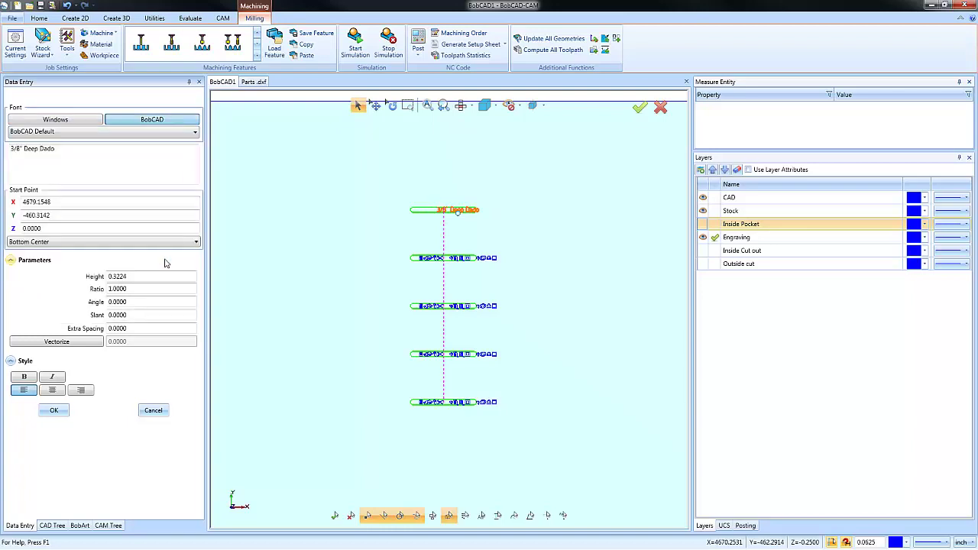
pyautogui.click(54, 412)
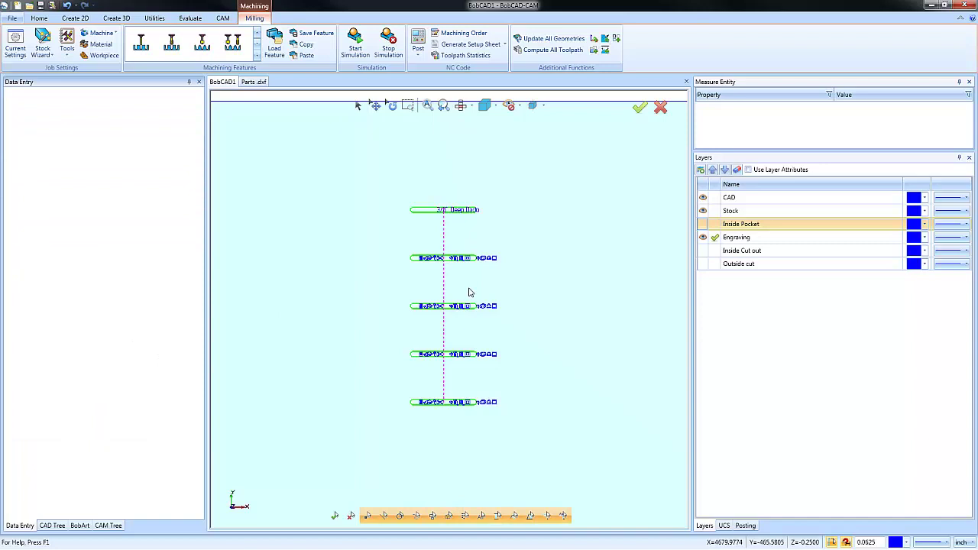
# Window-select the engraved text on all five slots.
pyautogui.scroll(5, 459, 215)
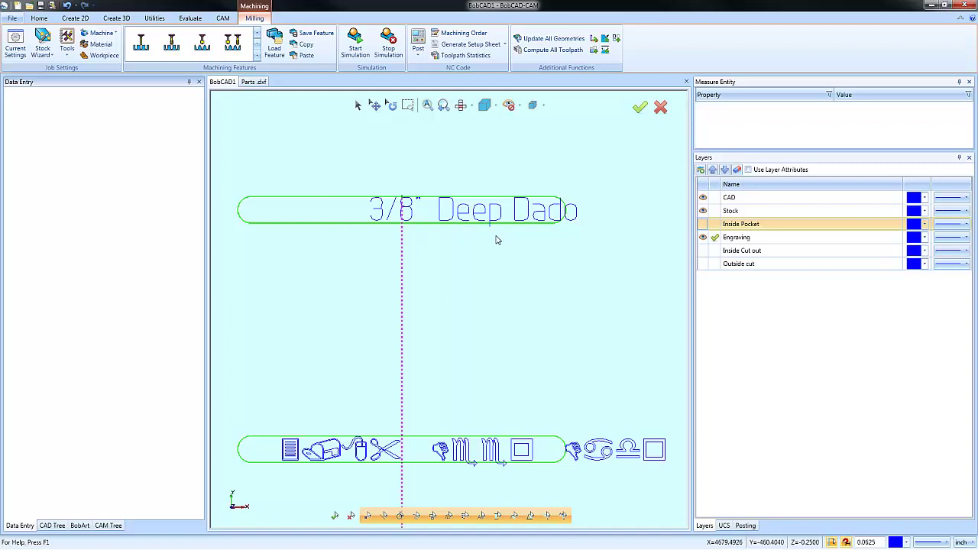
pyautogui.scroll(-5, 492, 242)
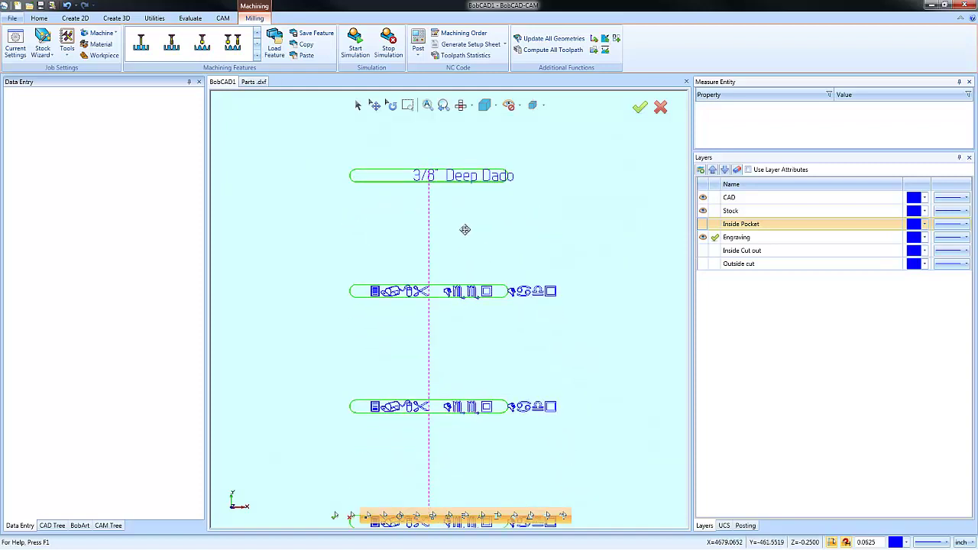
pyautogui.scroll(-2, 460, 229)
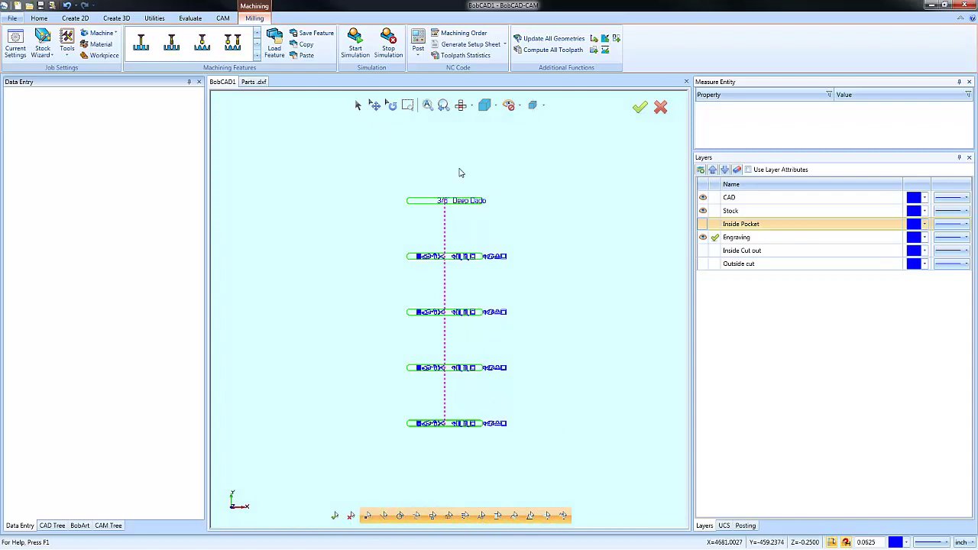
pyautogui.click(358, 106)
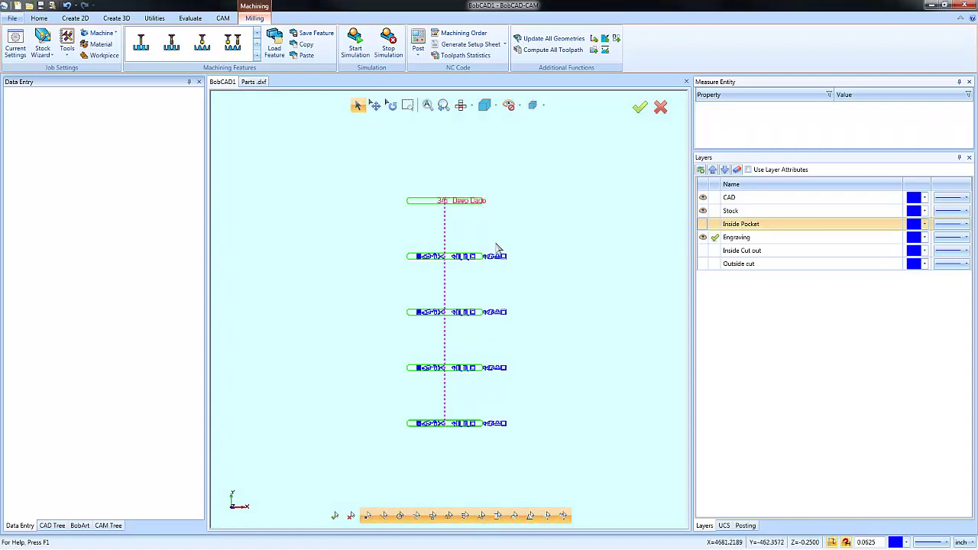
pyautogui.moveTo(495, 242); pyautogui.dragTo(507, 448)
# Delete the selected engraving text and show the CAM Tree.
pyautogui.press('Delete')
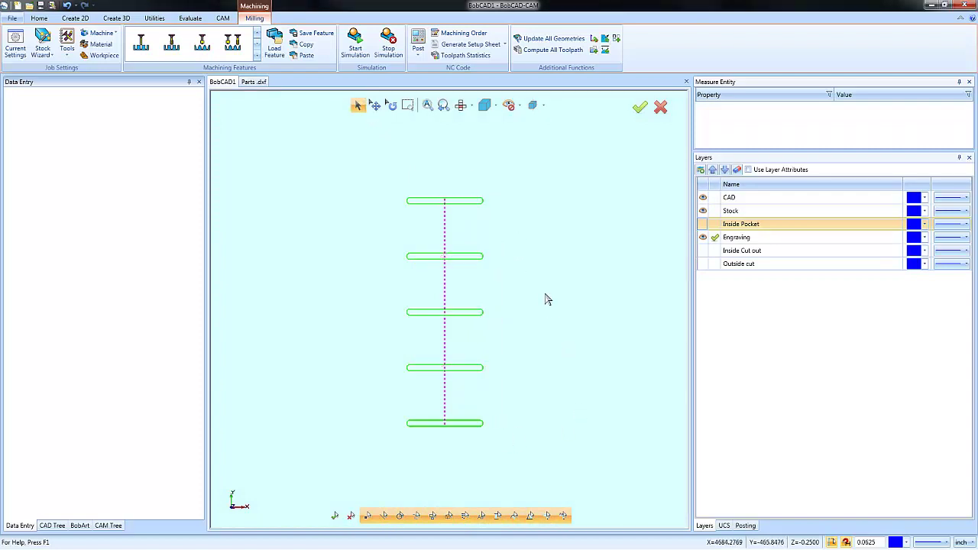
pyautogui.scroll(-1, 546, 299)
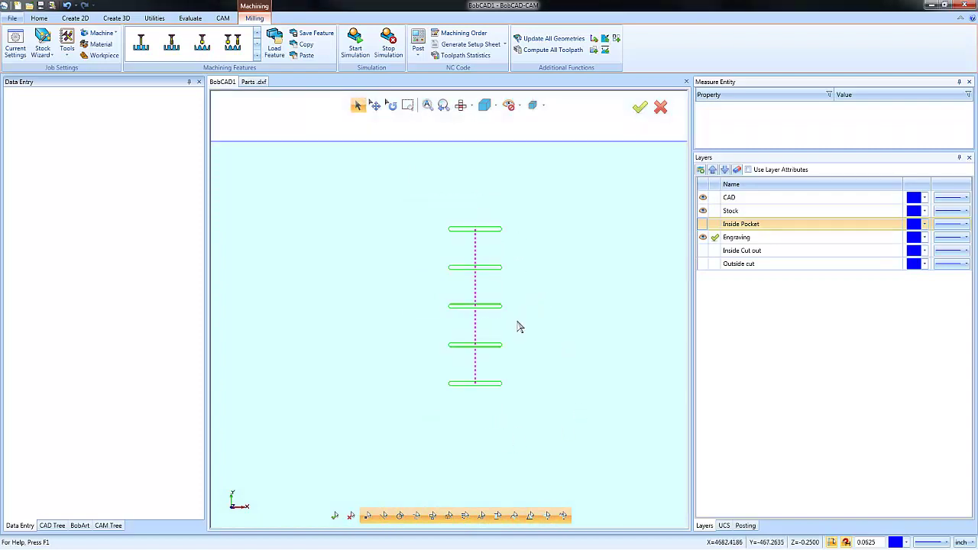
pyautogui.click(81, 528)
pyautogui.click(108, 526)
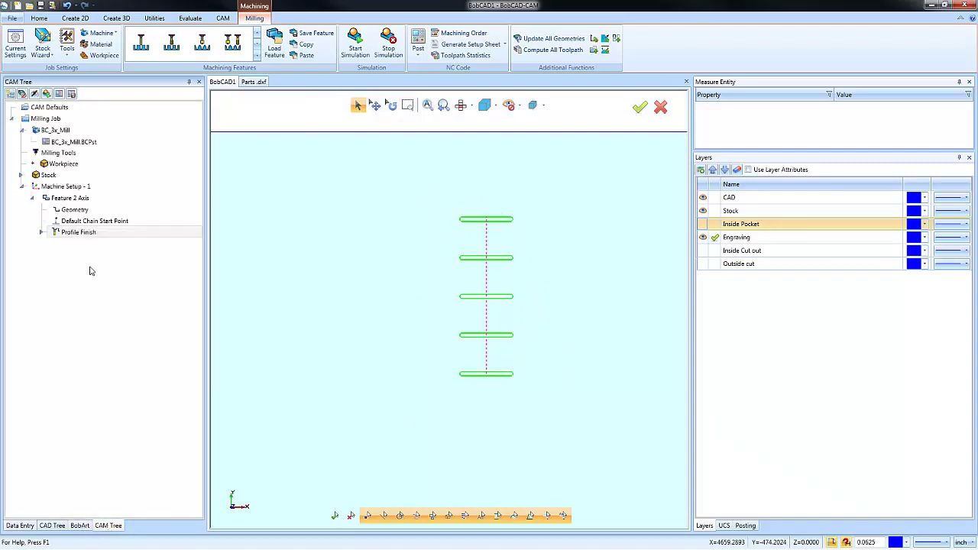
# Set the Feature 2 Axis total depth to .3 and recompute the toolpath.
pyautogui.rightClick(75, 198)
pyautogui.click(94, 203)
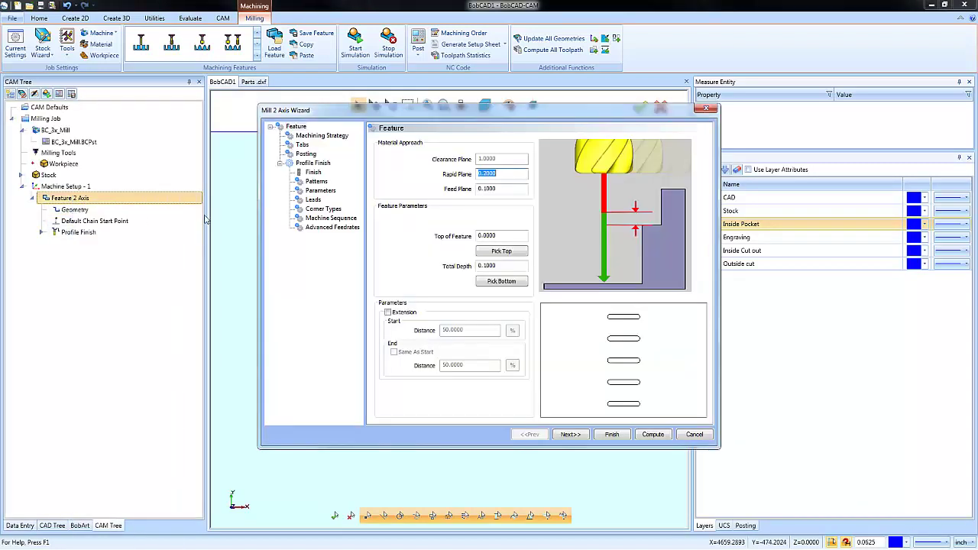
pyautogui.click(323, 191)
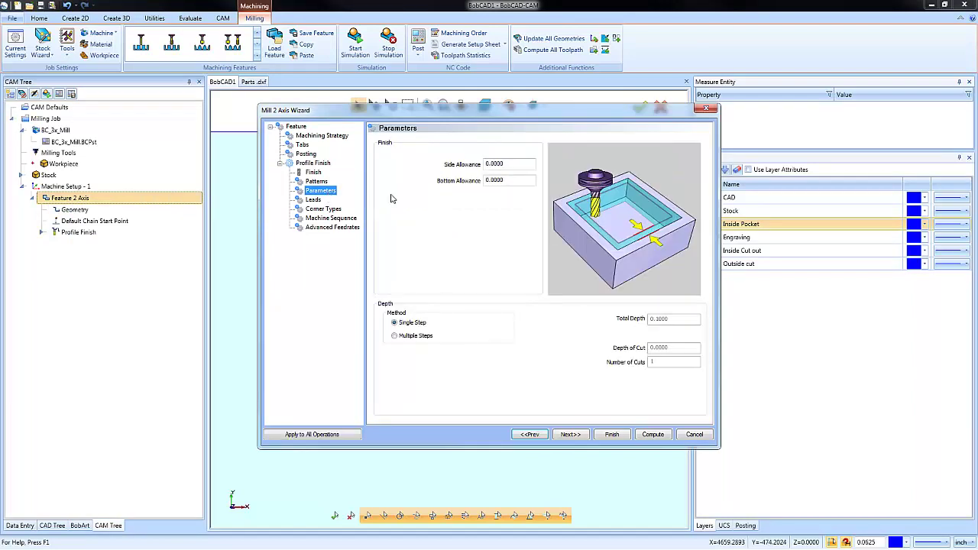
pyautogui.click(296, 126)
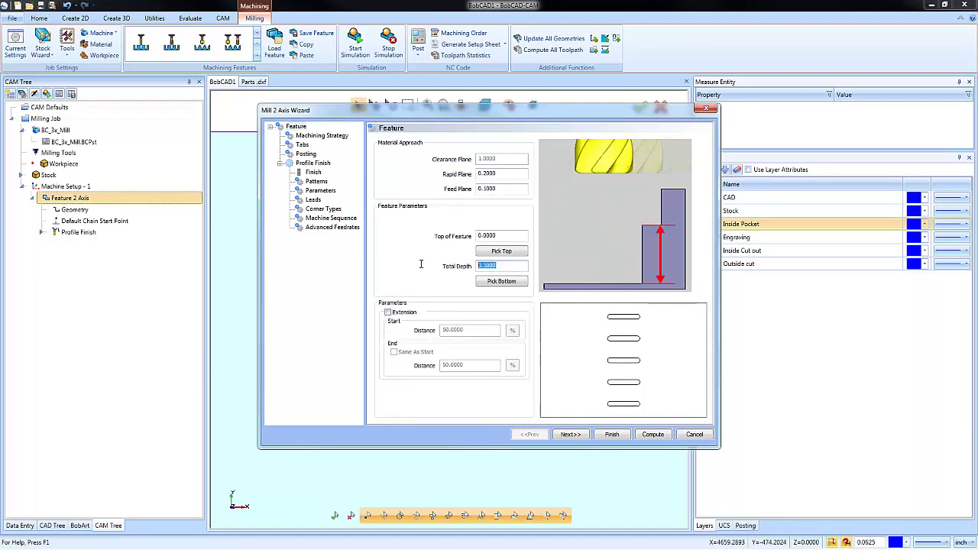
pyautogui.write('.375')
pyautogui.click(652, 434)
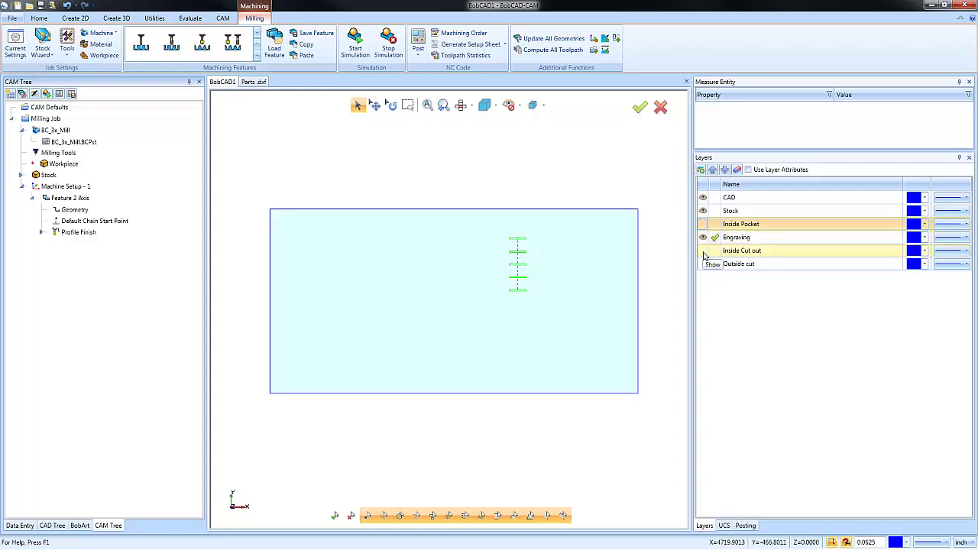
# Show the Inside Cut out layer and hide the Engraving layer.
pyautogui.click(703, 253)
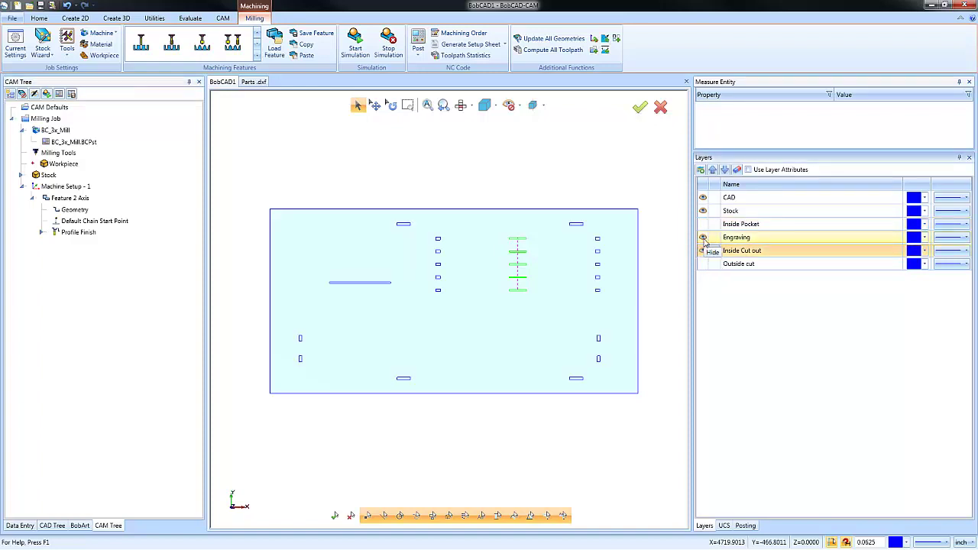
pyautogui.click(703, 237)
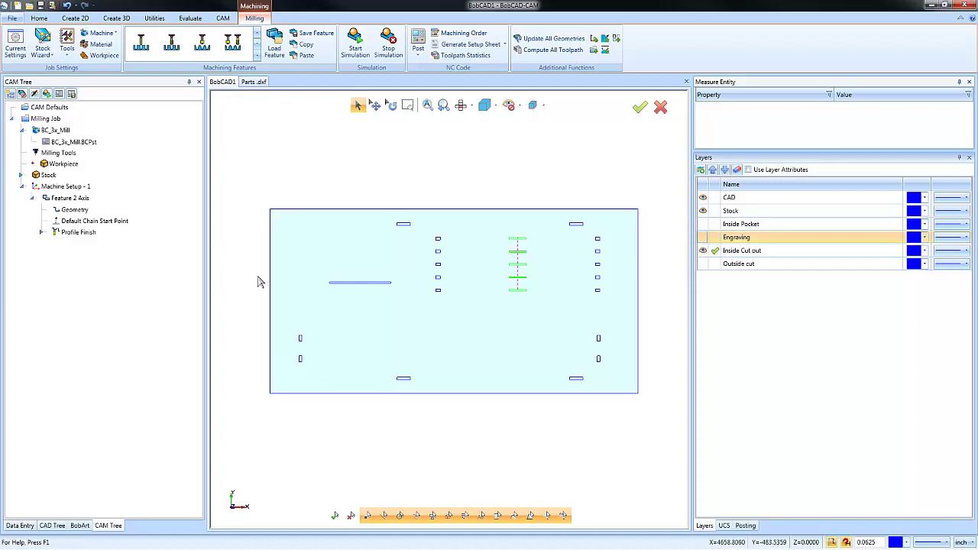
pyautogui.click(39, 199)
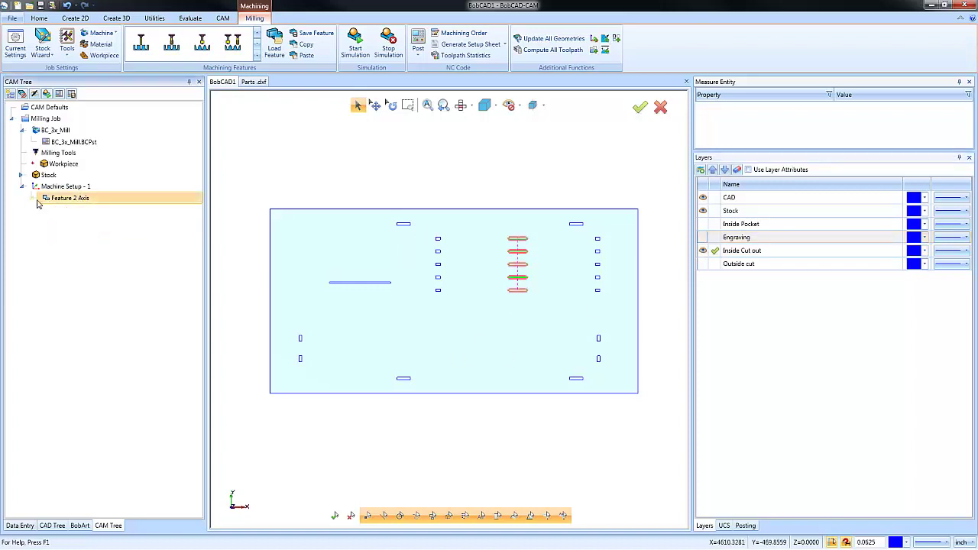
# Copy and paste the 2-axis profile feature, declining to load depth values.
pyautogui.rightClick(65, 199)
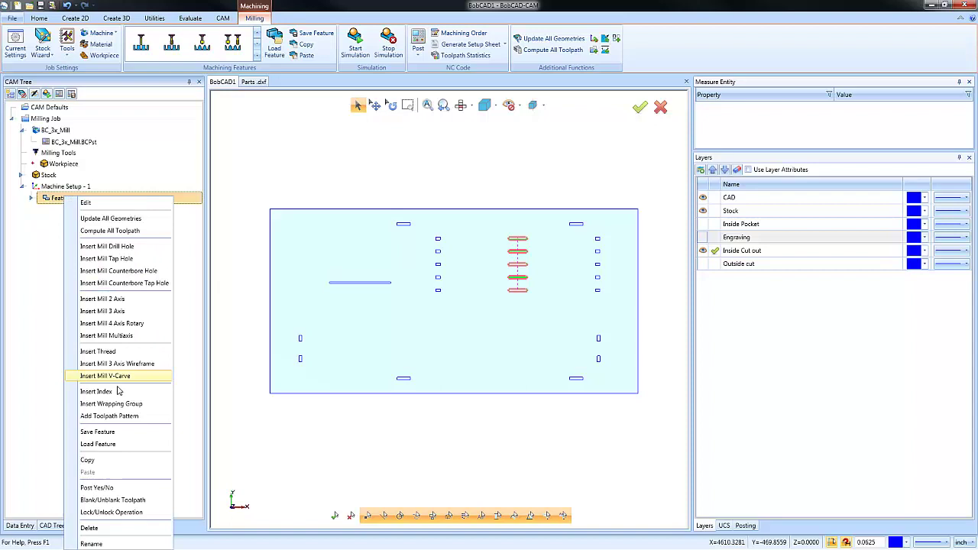
pyautogui.click(116, 460)
pyautogui.rightClick(69, 199)
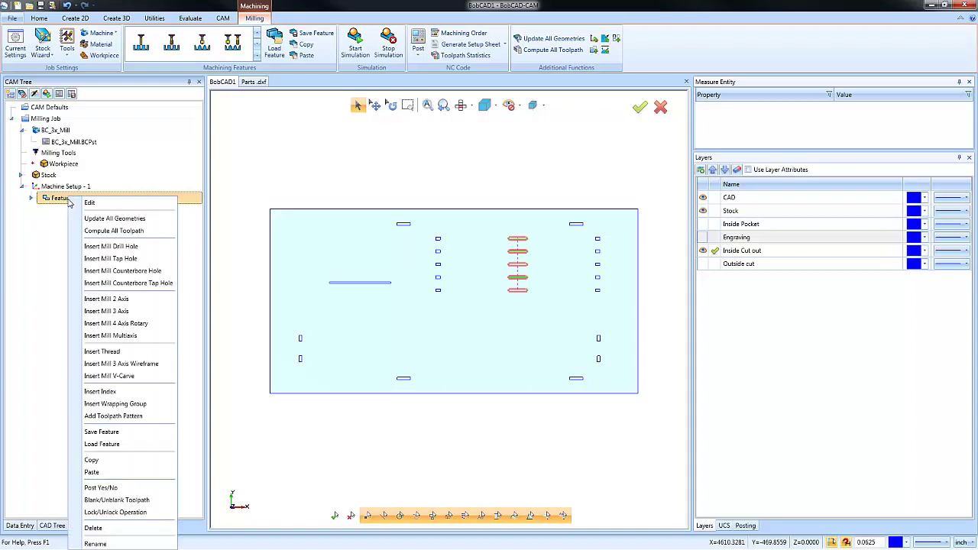
pyautogui.click(96, 472)
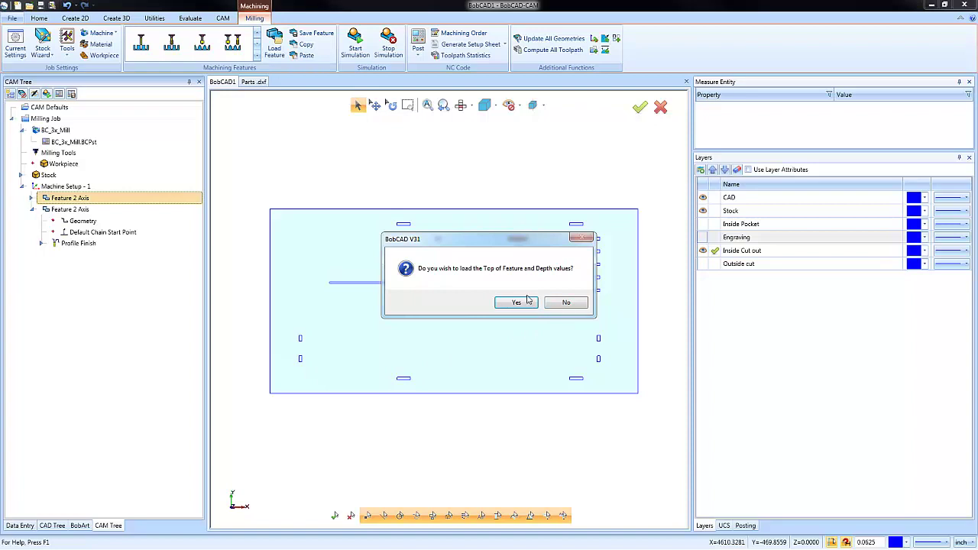
pyautogui.click(566, 305)
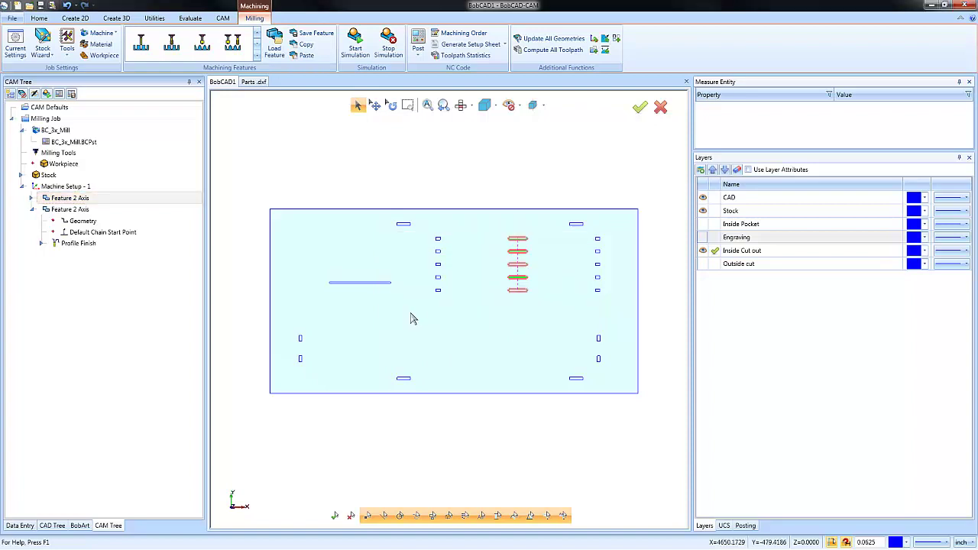
# Clear the copied feature's picked geometry and window-select every inside cut out contour as its chains.
pyautogui.rightClick(82, 222)
pyautogui.click(106, 230)
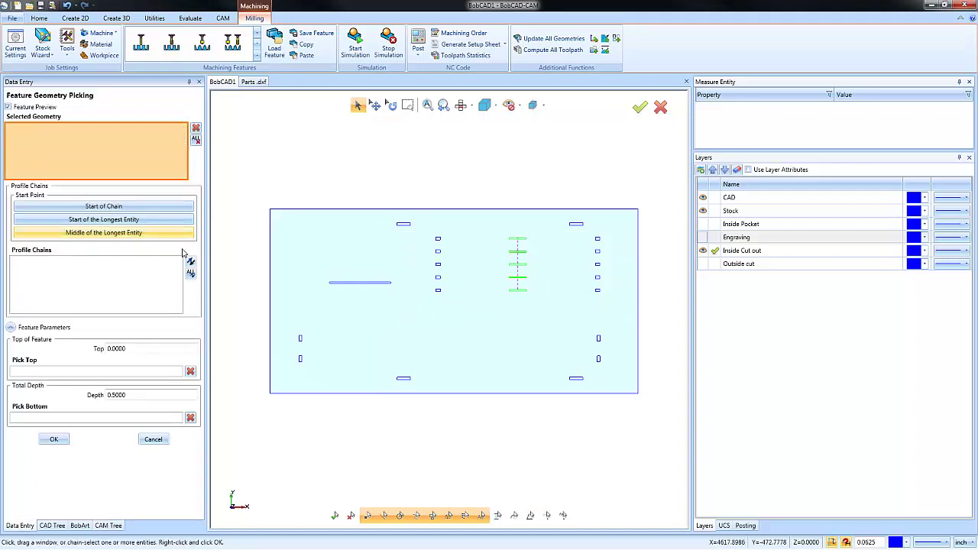
pyautogui.moveTo(282, 218); pyautogui.dragTo(622, 390)
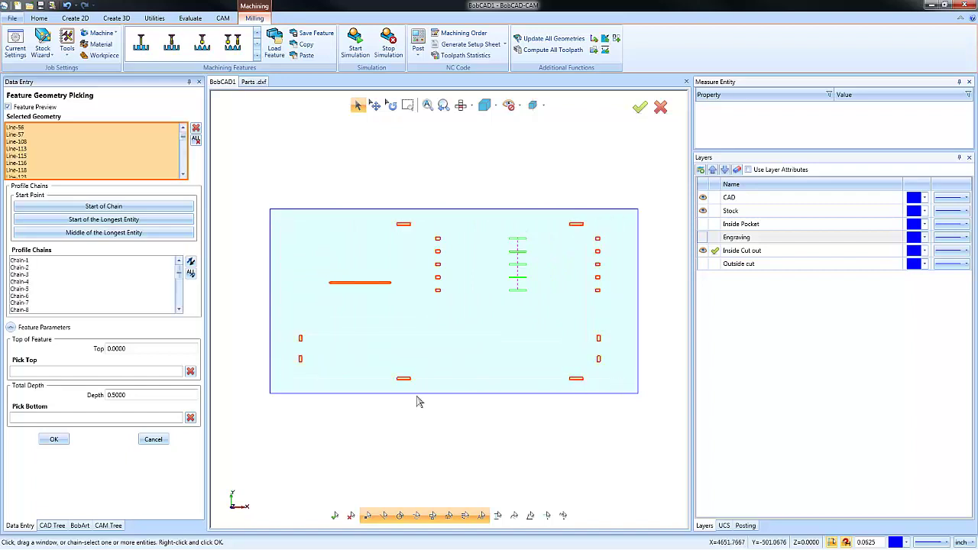
pyautogui.click(130, 395)
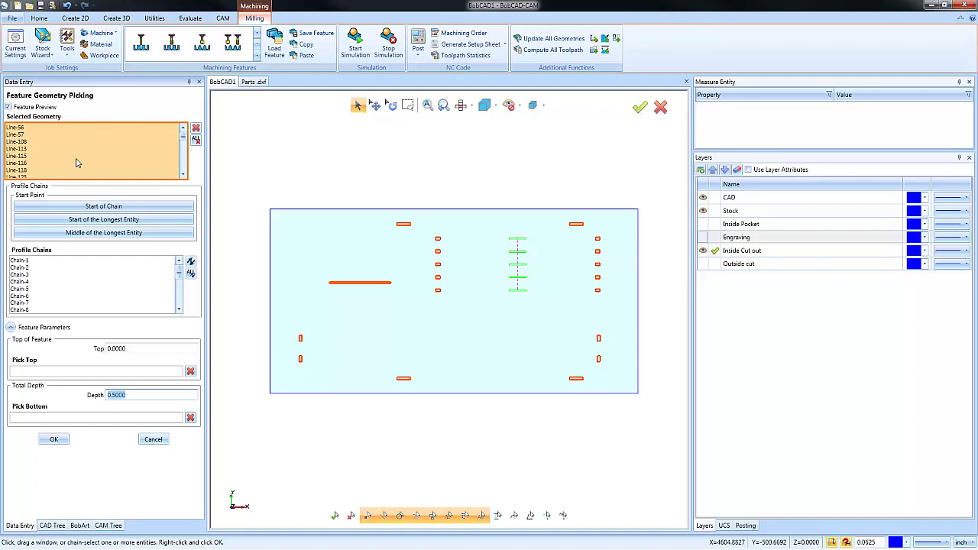
pyautogui.click(197, 141)
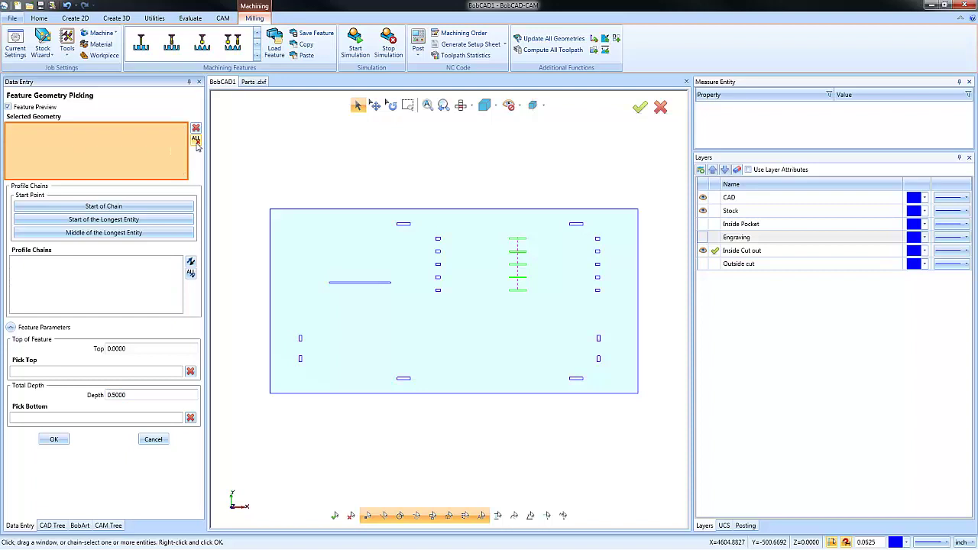
pyautogui.click(302, 361)
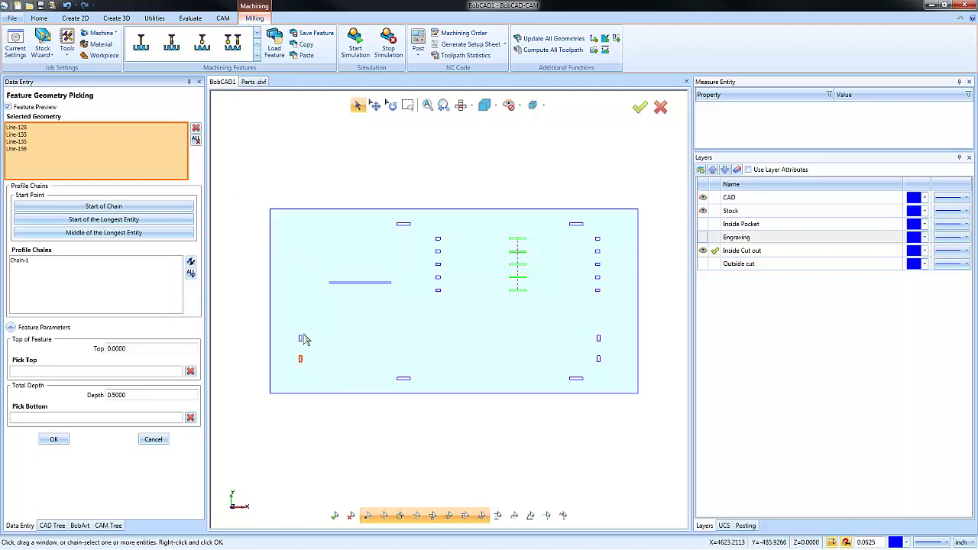
pyautogui.click(303, 341)
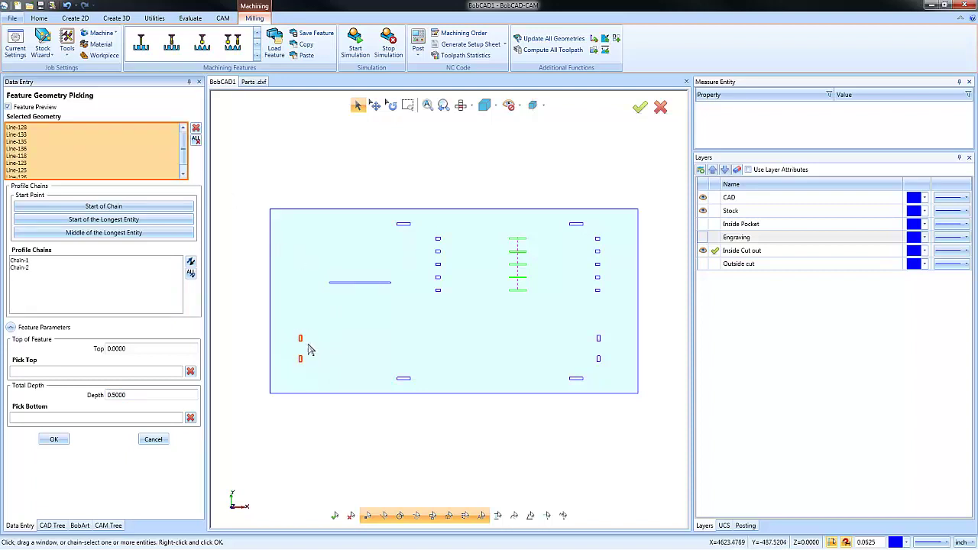
pyautogui.click(365, 283)
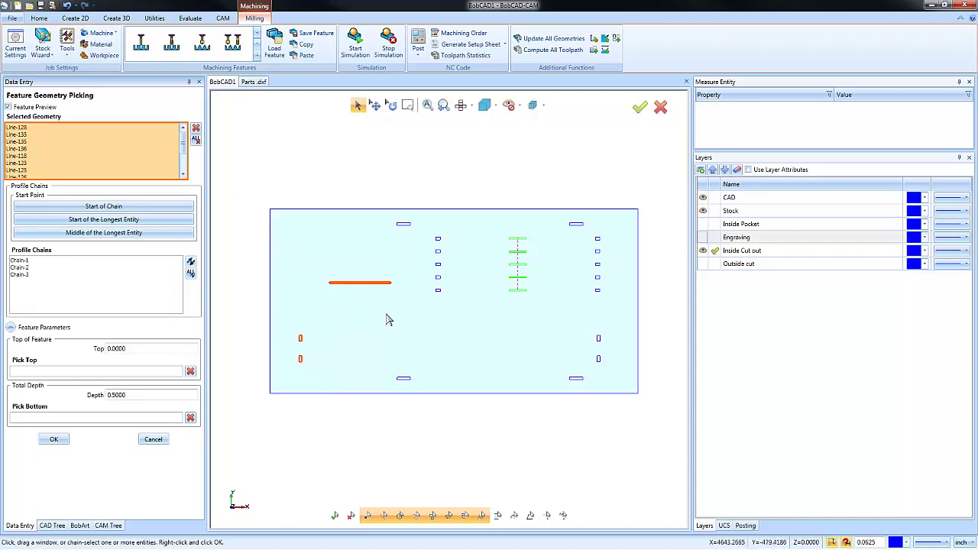
pyautogui.click(197, 141)
pyautogui.moveTo(288, 223); pyautogui.dragTo(625, 391)
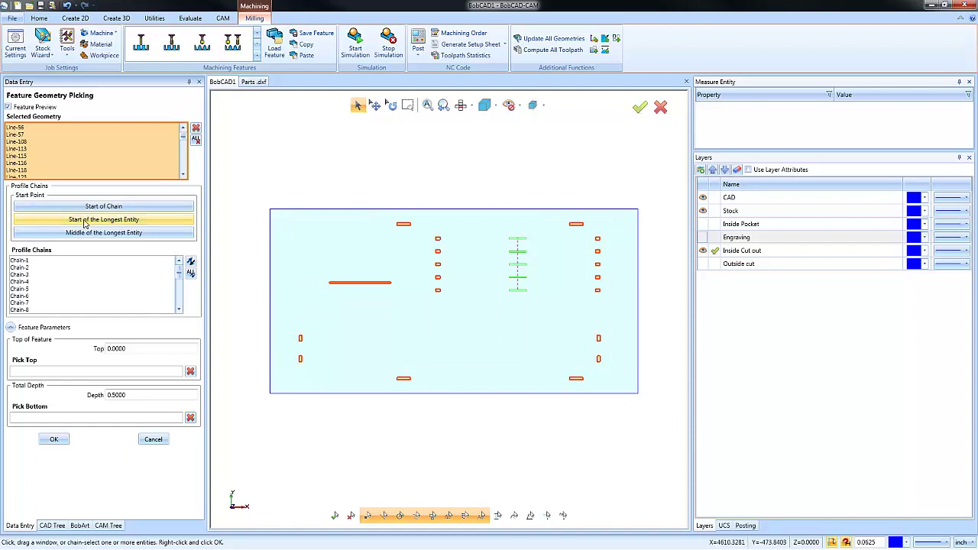
# Start chains at the middle of the longest entity, check chain directions, and confirm the geometry.
pyautogui.click(124, 238)
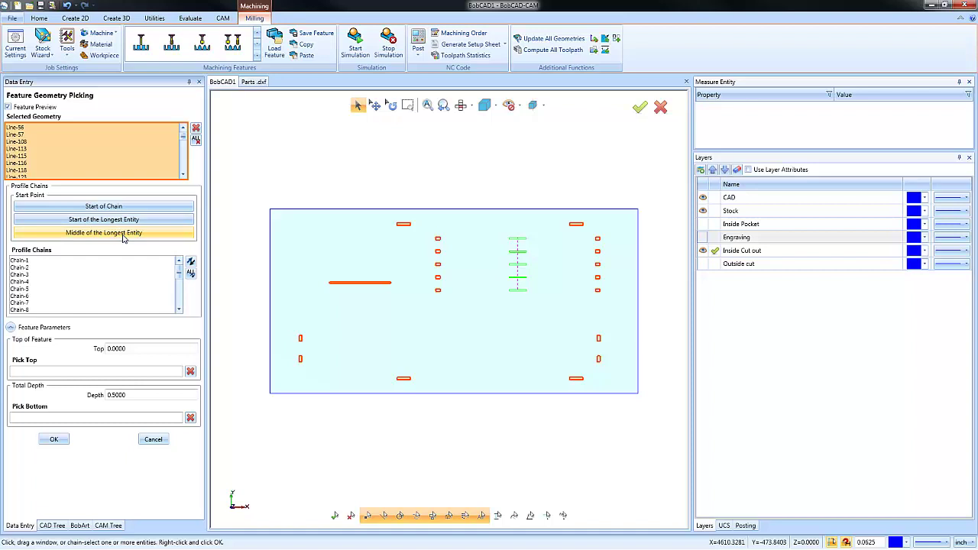
pyautogui.click(71, 271)
pyautogui.scroll(5, 309, 348)
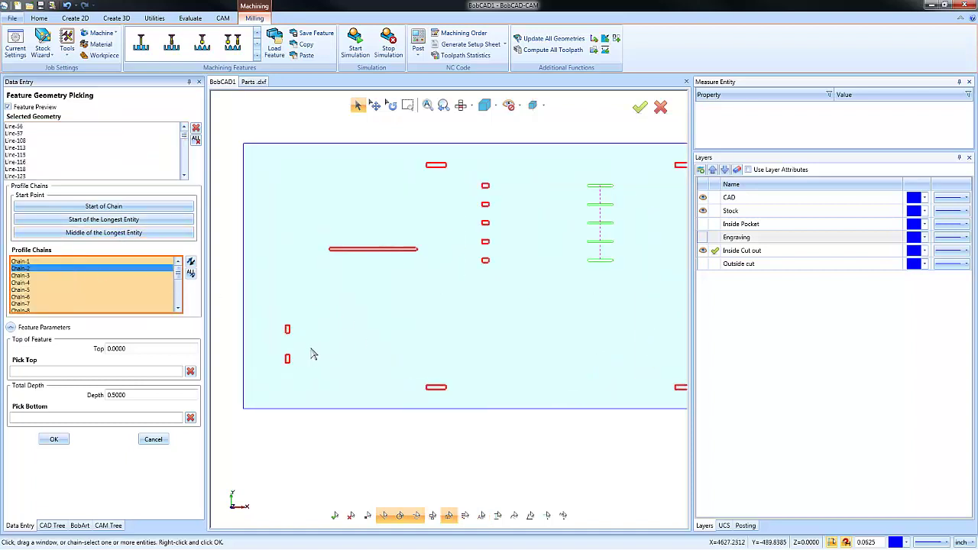
pyautogui.scroll(5, 432, 316)
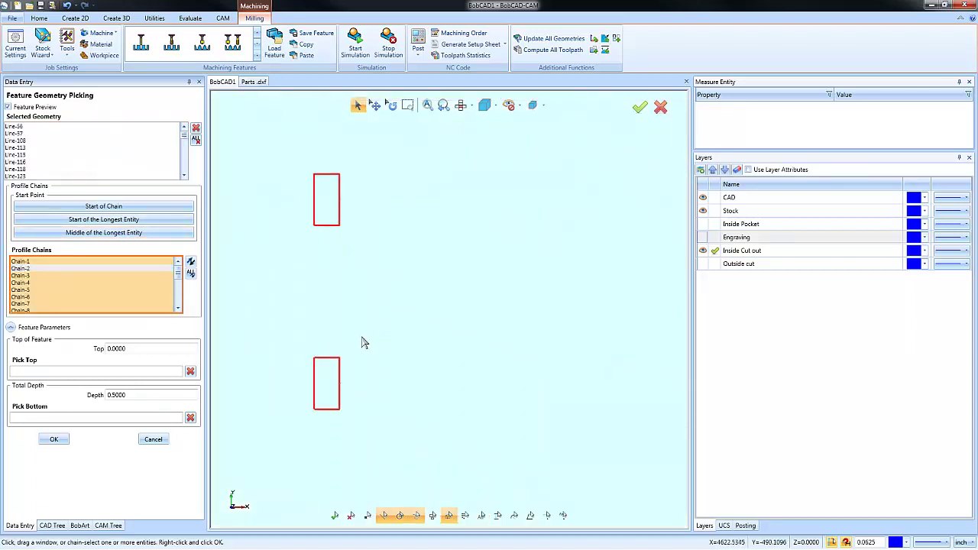
pyautogui.scroll(4, 358, 332)
pyautogui.moveTo(348, 397); pyautogui.dragTo(410, 332, button='middle')
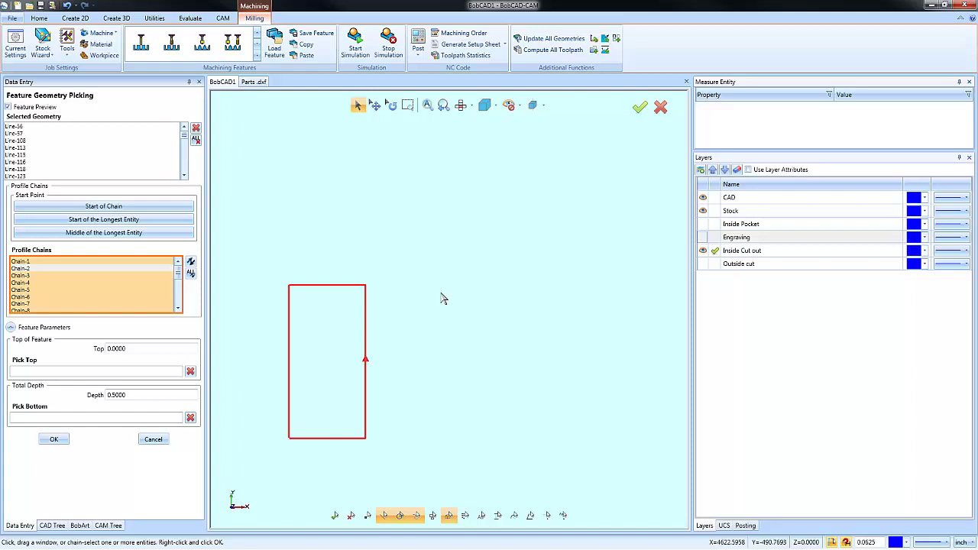
pyautogui.scroll(-3, 424, 303)
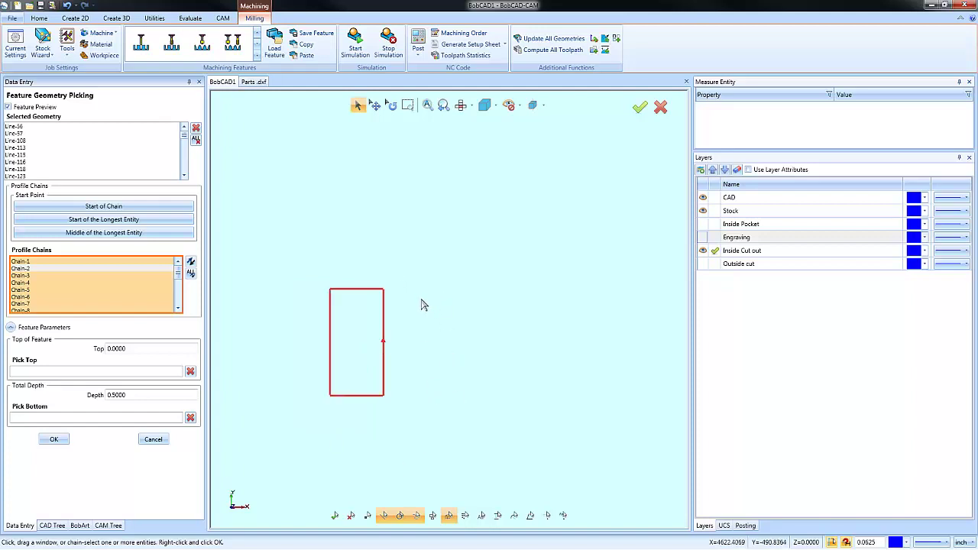
pyautogui.scroll(-4, 425, 305)
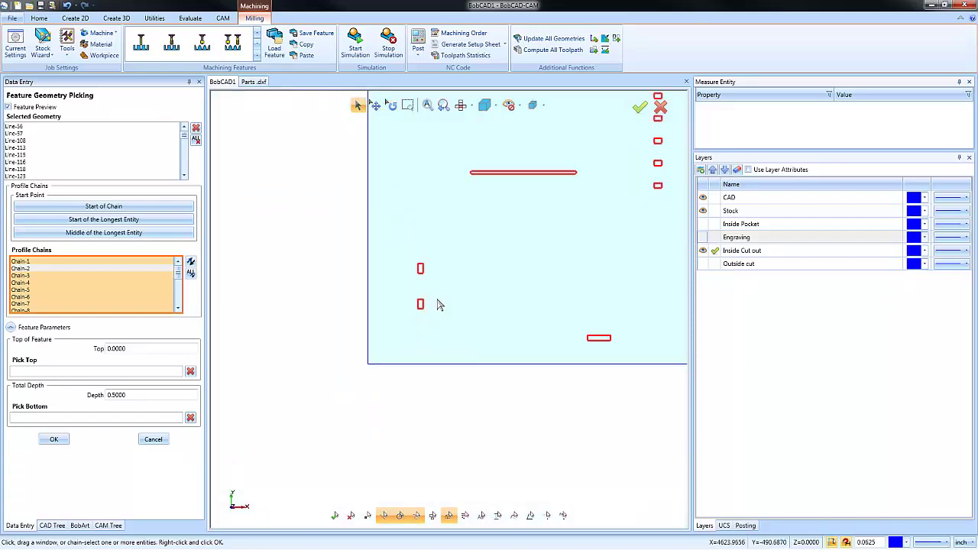
pyautogui.moveTo(504, 286); pyautogui.dragTo(432, 305, button='middle')
pyautogui.scroll(-2, 458, 310)
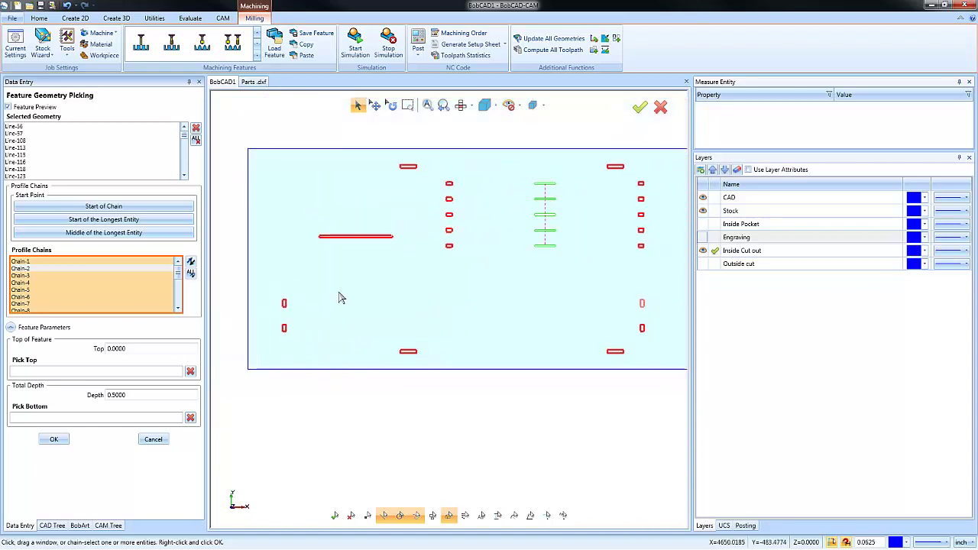
pyautogui.moveTo(153, 396); pyautogui.dragTo(69, 400)
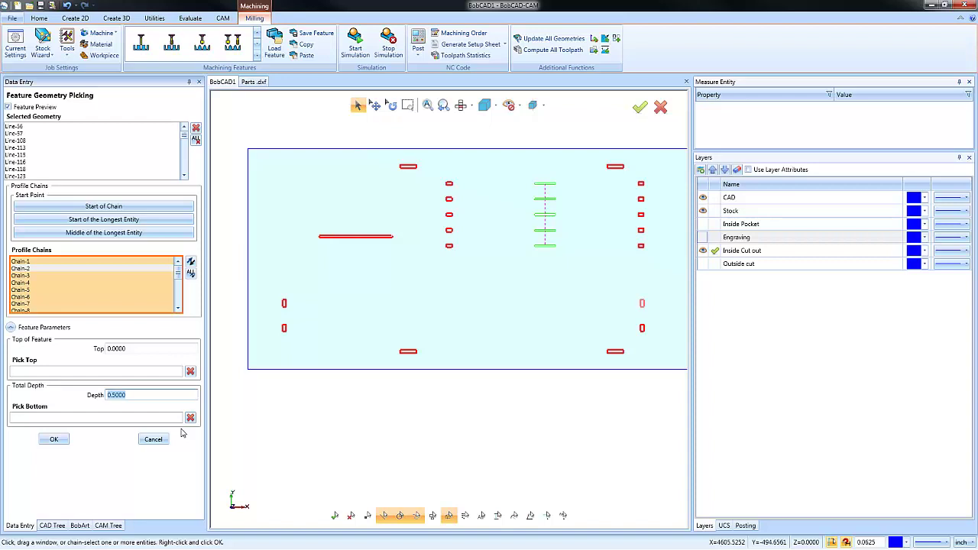
pyautogui.click(54, 439)
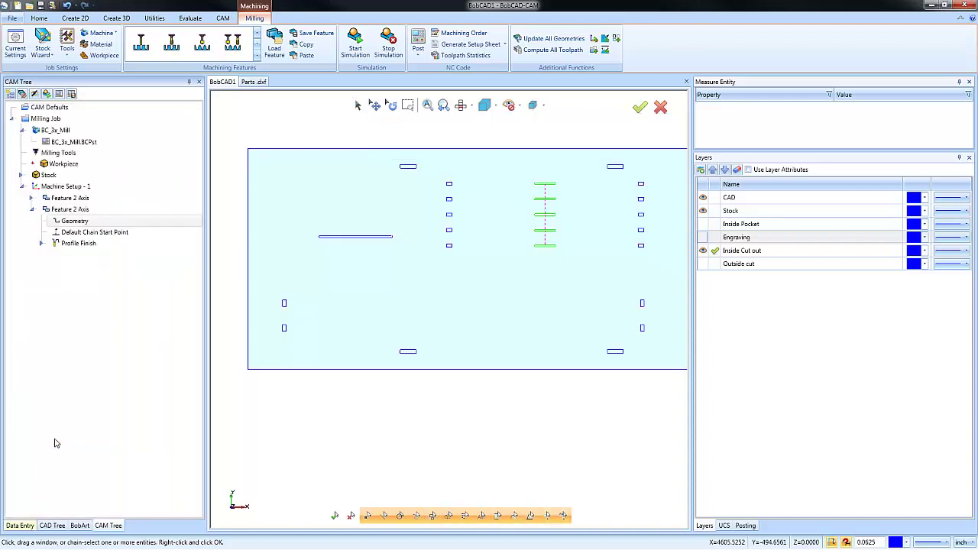
# Compute the copied feature's Profile Finish toolpath and zoom out to view it.
pyautogui.rightClick(87, 246)
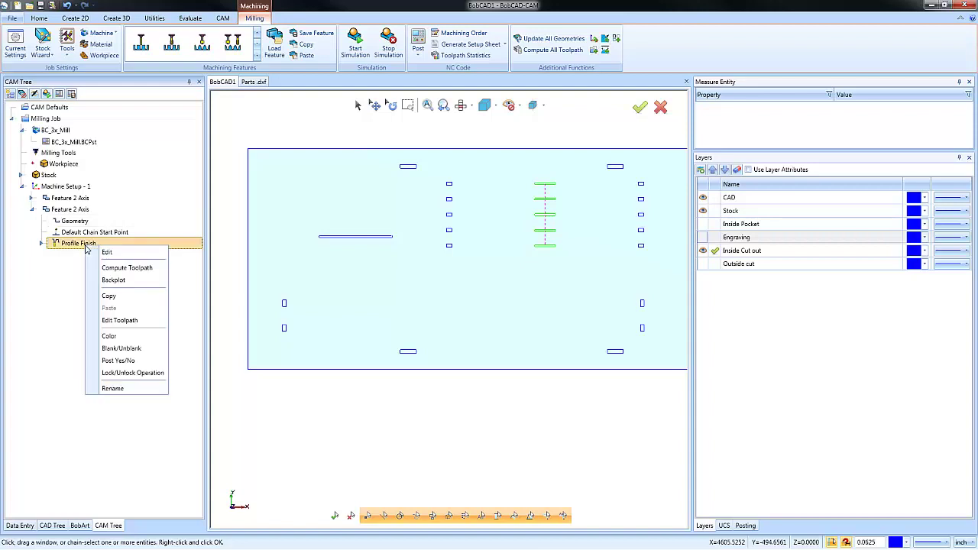
pyautogui.click(142, 269)
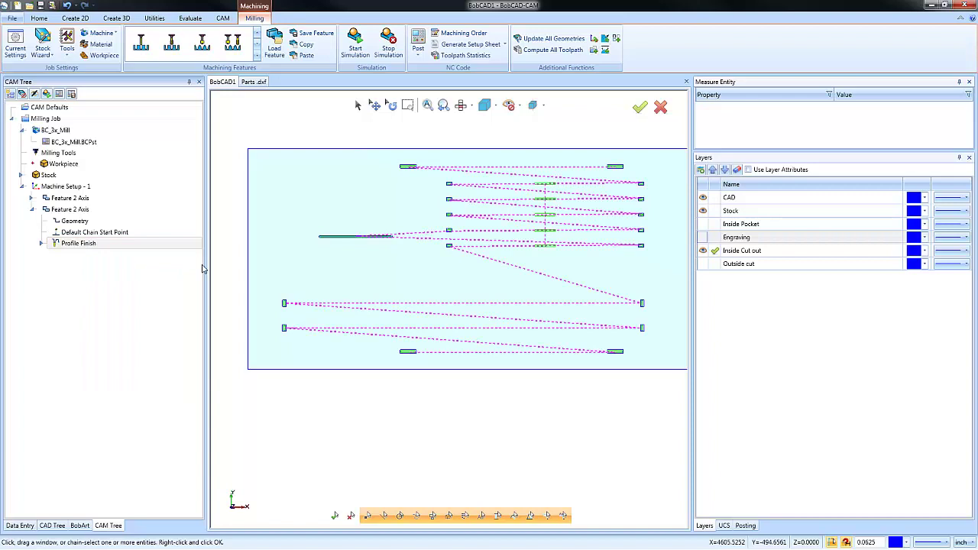
pyautogui.scroll(-2, 528, 289)
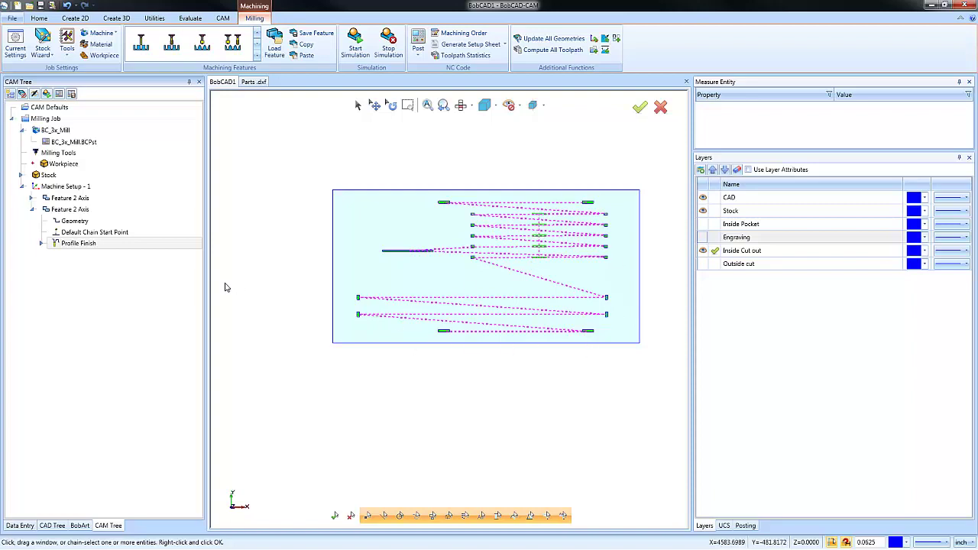
# Set the second feature's machine sequence to Closest sorting with a Zig Zag pattern and recompute.
pyautogui.rightClick(80, 210)
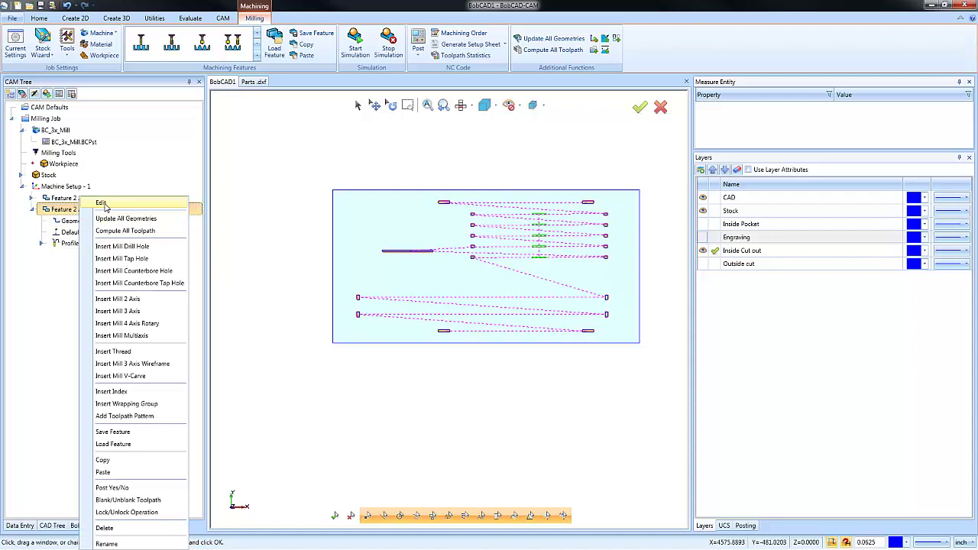
pyautogui.click(104, 204)
pyautogui.click(346, 219)
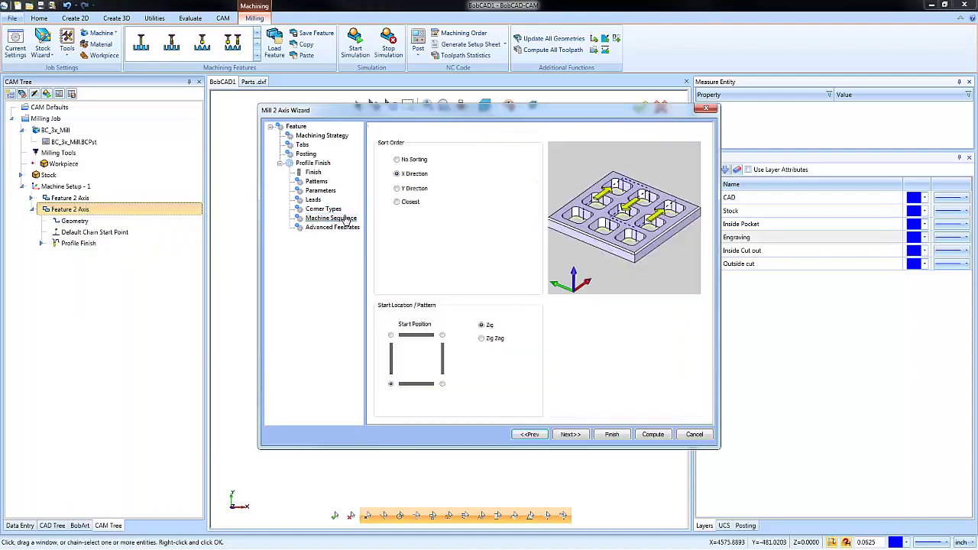
pyautogui.click(397, 189)
pyautogui.click(397, 202)
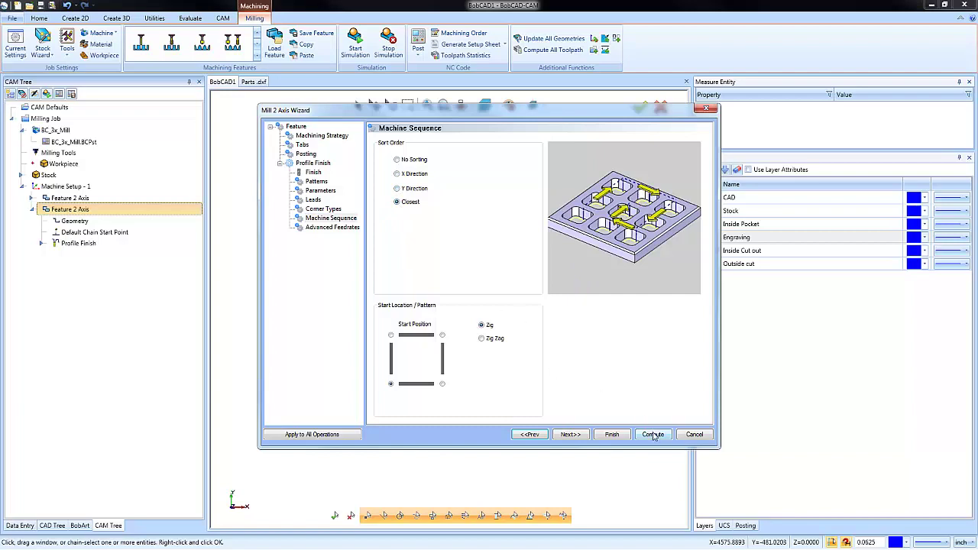
pyautogui.click(483, 339)
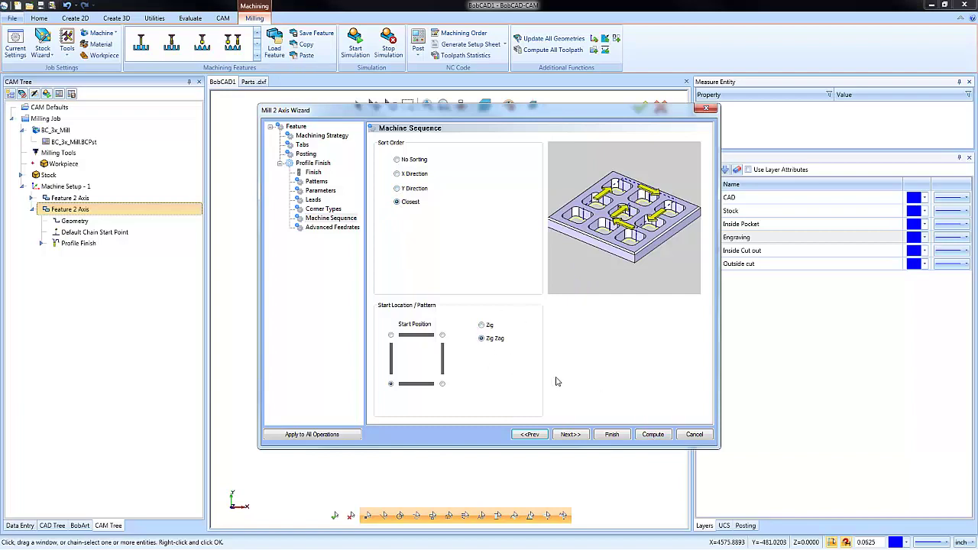
pyautogui.click(652, 434)
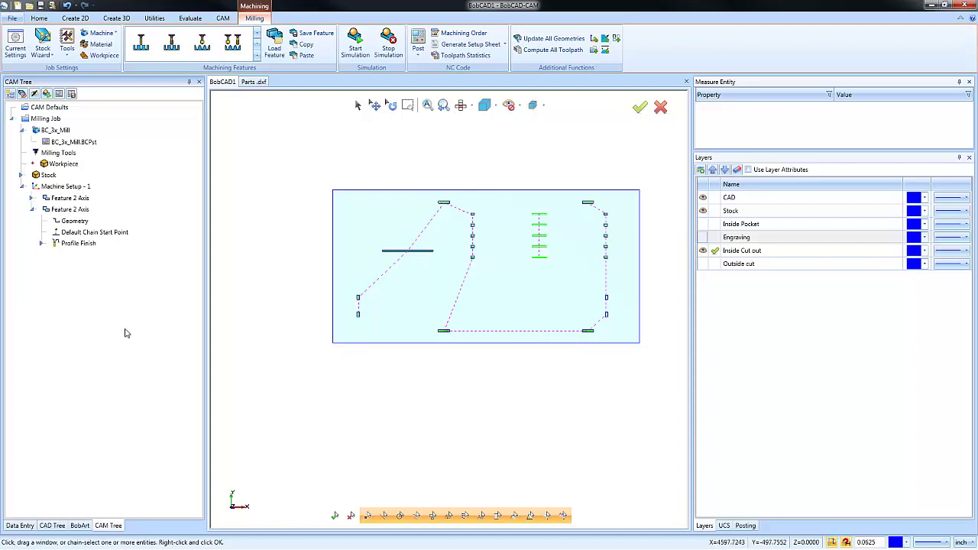
# Rename the first 2-axis feature to 'Dado'.
pyautogui.click(71, 199)
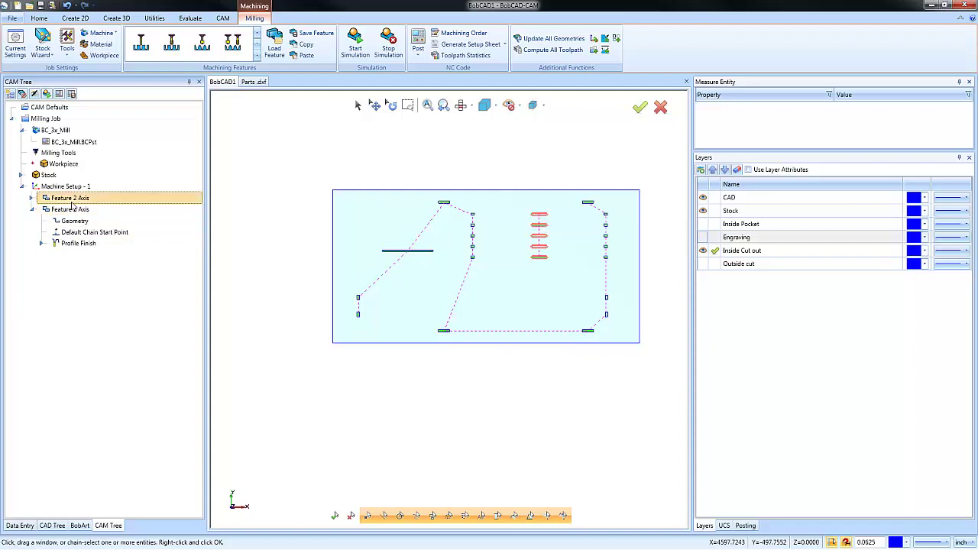
pyautogui.click(74, 210)
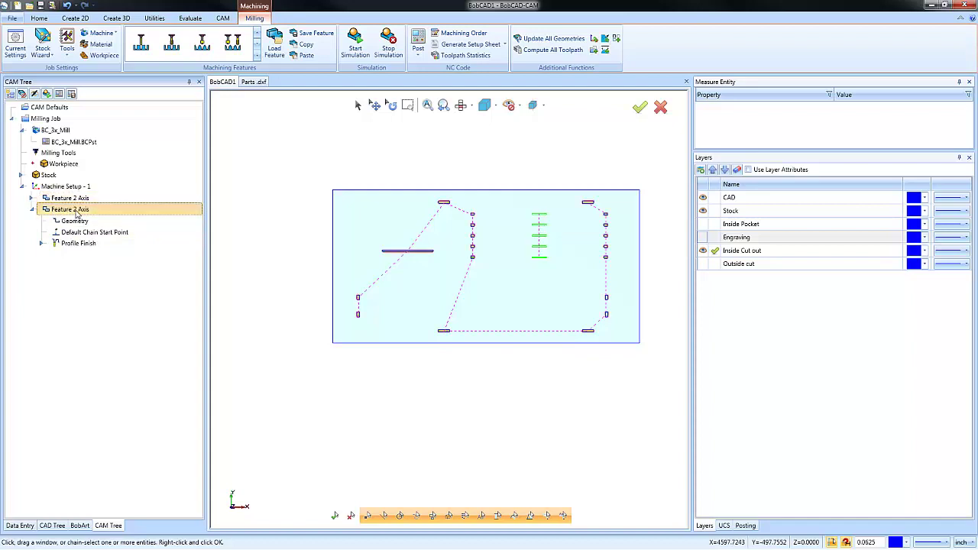
pyautogui.click(87, 200)
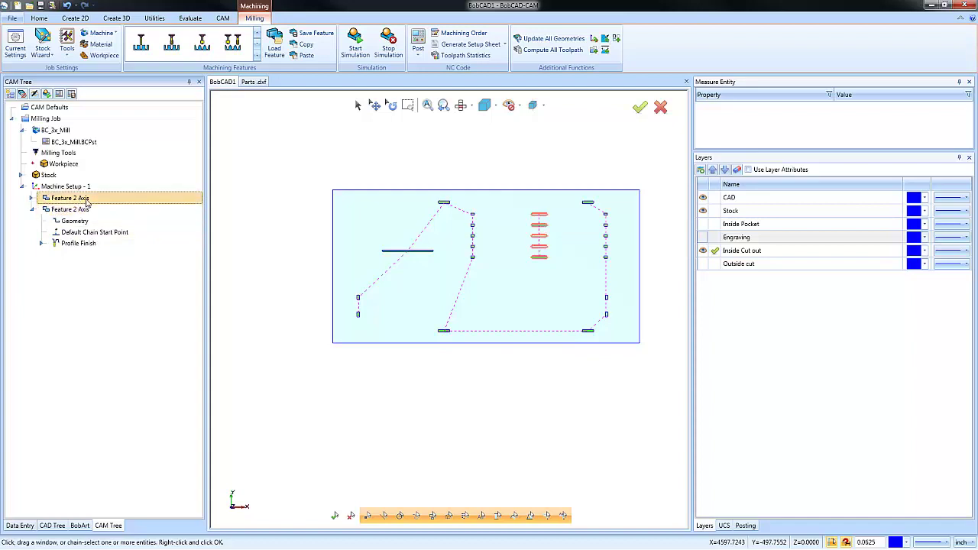
pyautogui.doubleClick(87, 200)
pyautogui.doubleClick(89, 201)
pyautogui.rightClick(89, 201)
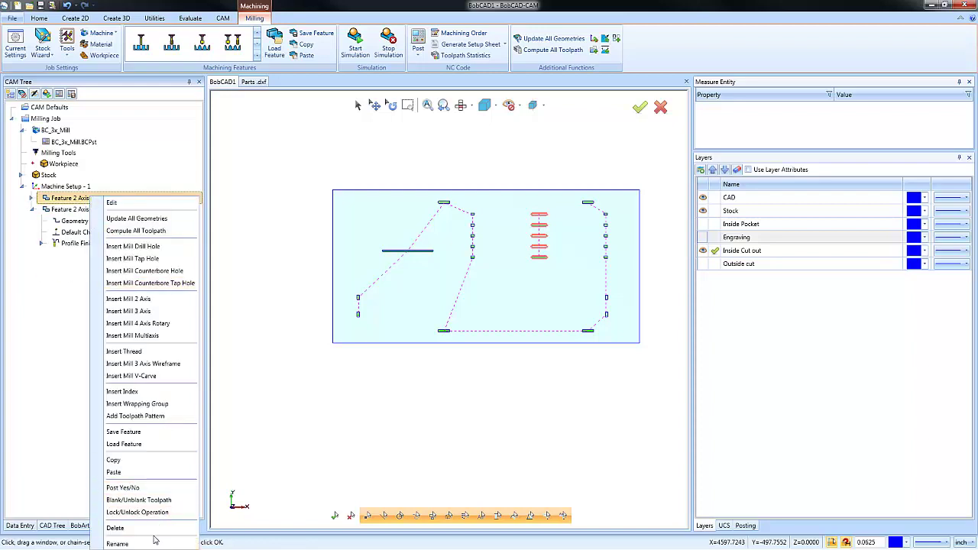
pyautogui.click(117, 544)
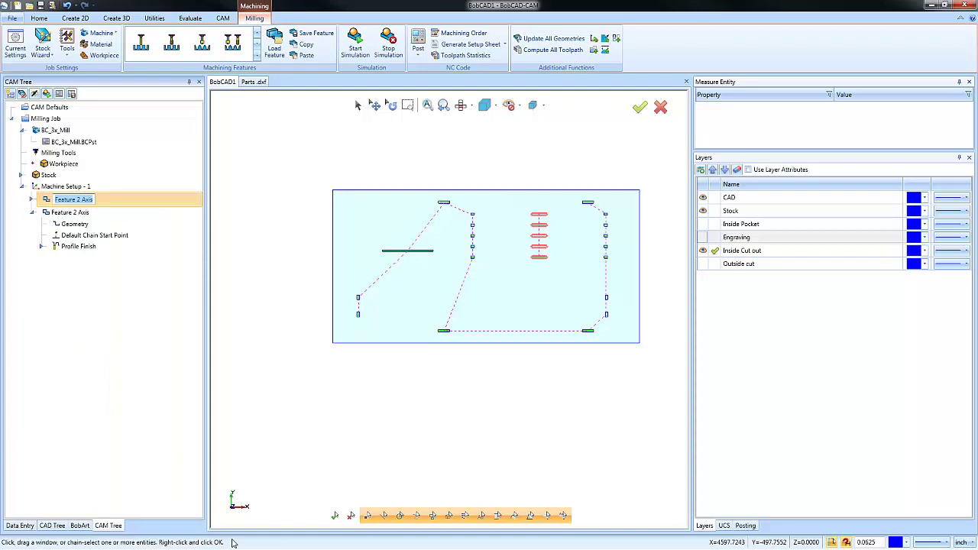
pyautogui.write('Dado')
pyautogui.press('Return')
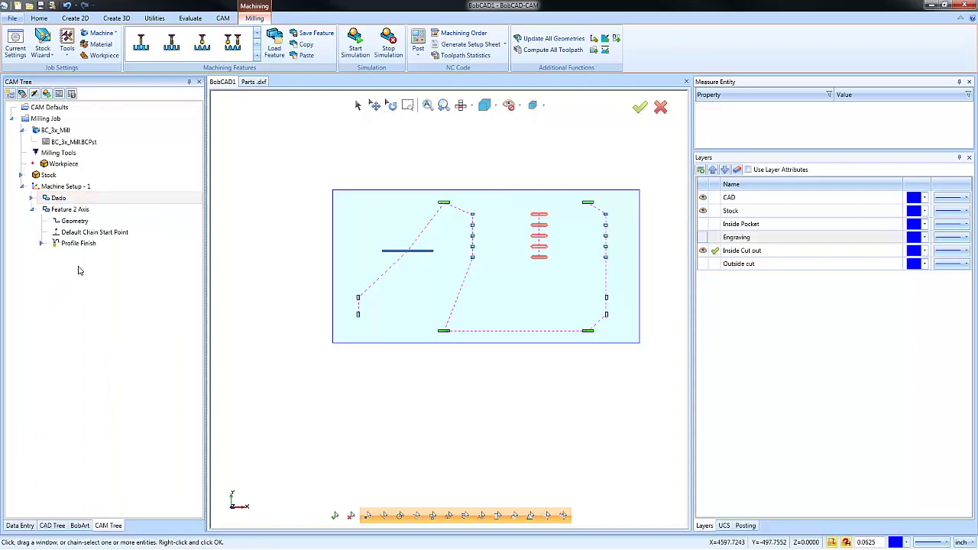
# Rename the second 2-axis feature to 'Inside Cut out'.
pyautogui.rightClick(90, 210)
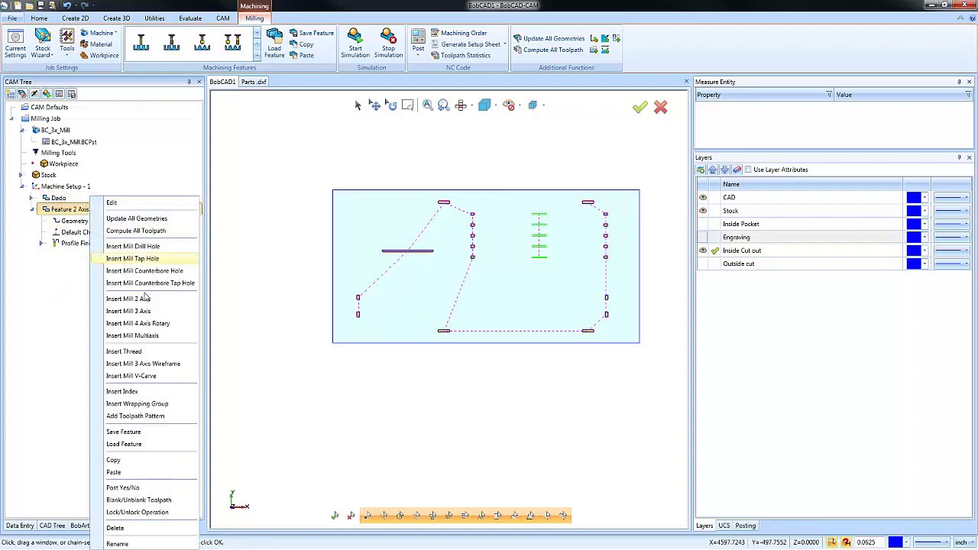
pyautogui.click(117, 543)
pyautogui.write('Ins')
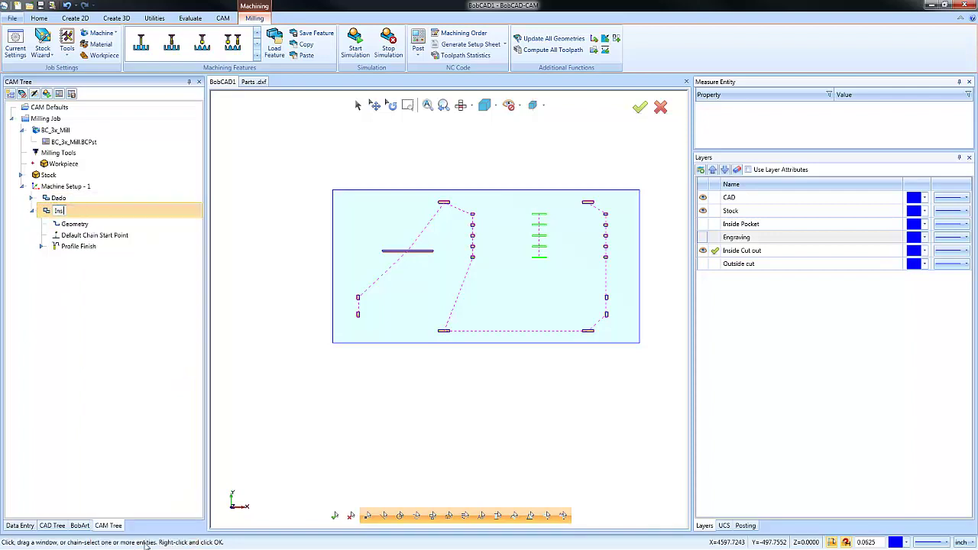
pyautogui.write('ide Cut out')
pyautogui.press('Return')
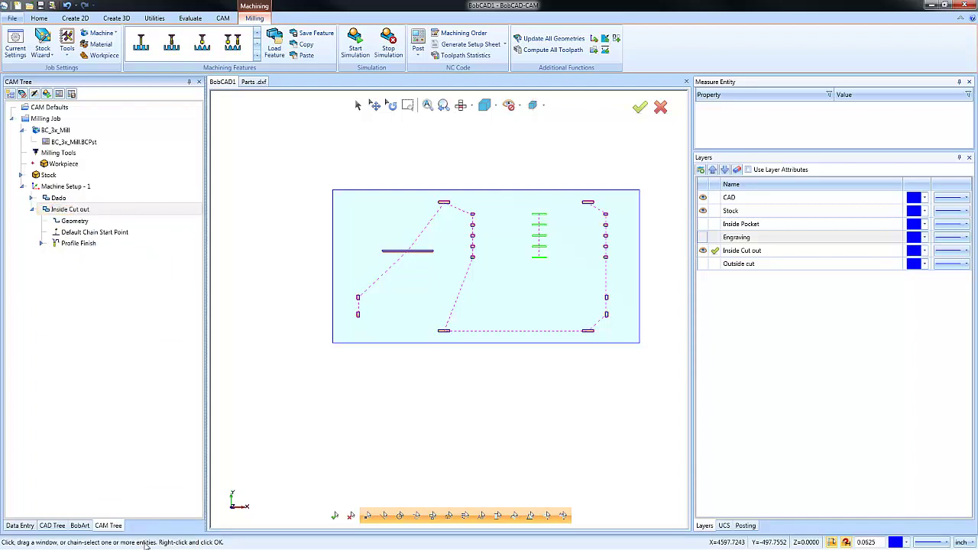
# Copy and paste the Inside Cut out operation, keeping its top and depth values.
pyautogui.rightClick(90, 214)
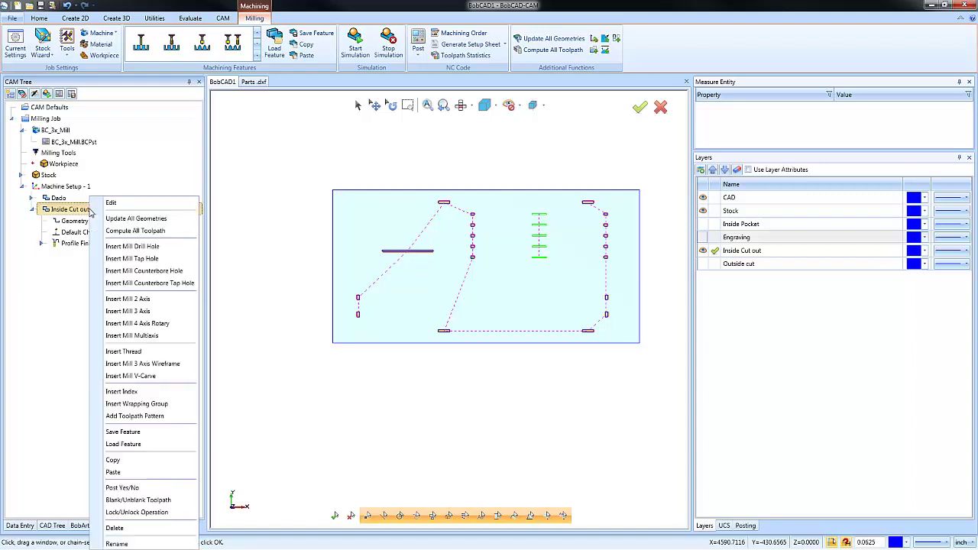
pyautogui.click(112, 460)
pyautogui.rightClick(67, 213)
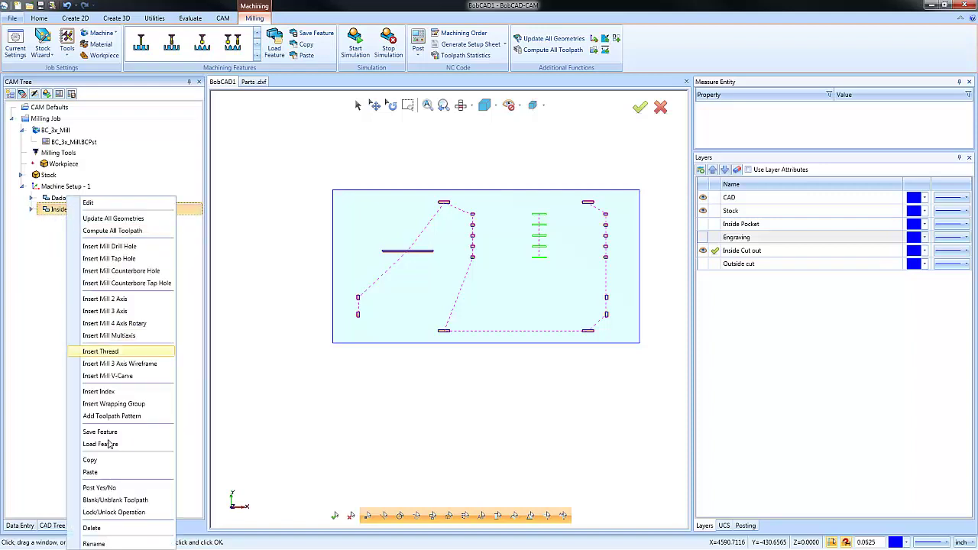
pyautogui.click(107, 473)
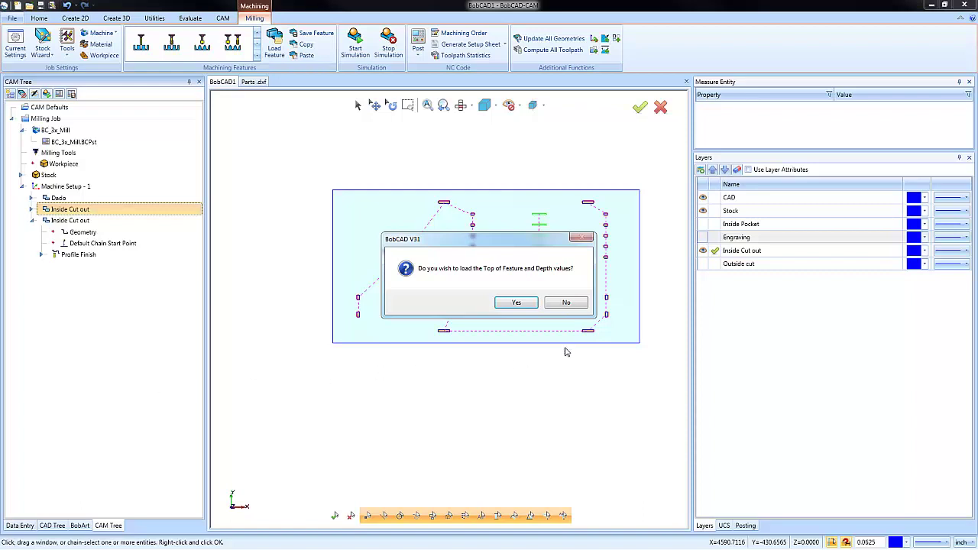
pyautogui.click(516, 303)
# Rename the duplicate to 'Outside Cut out' and show the Outside cut layer.
pyautogui.click(77, 221)
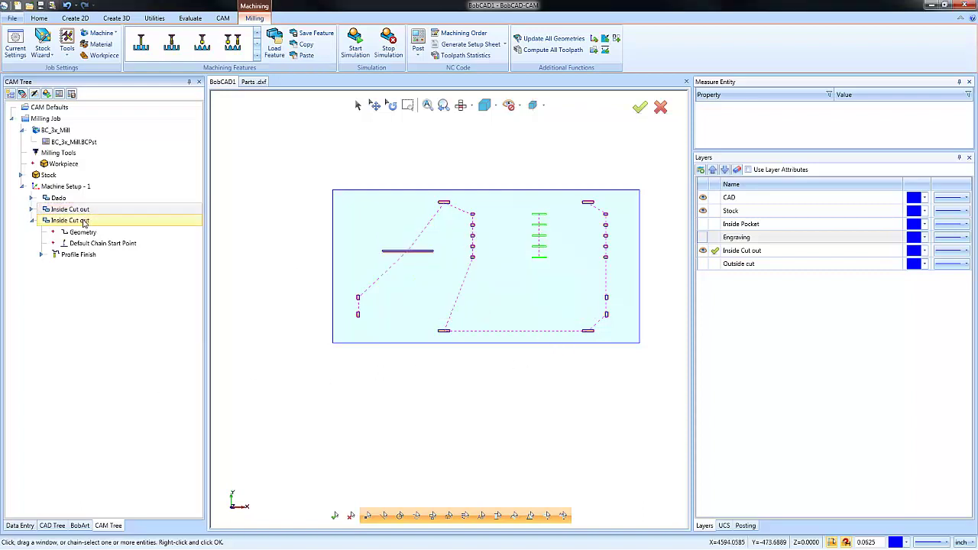
pyautogui.rightClick(91, 220)
pyautogui.click(141, 544)
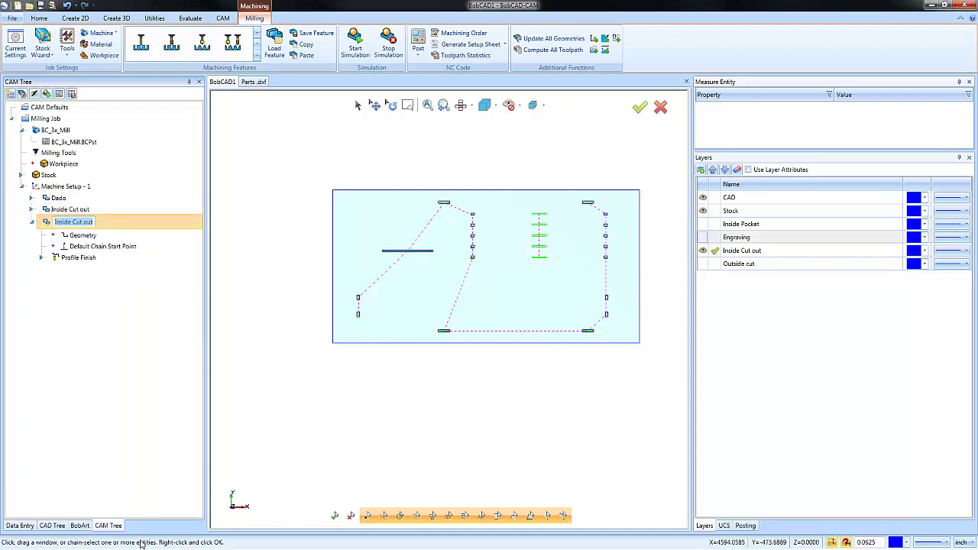
pyautogui.write('Outside Cut out')
pyautogui.press('Return')
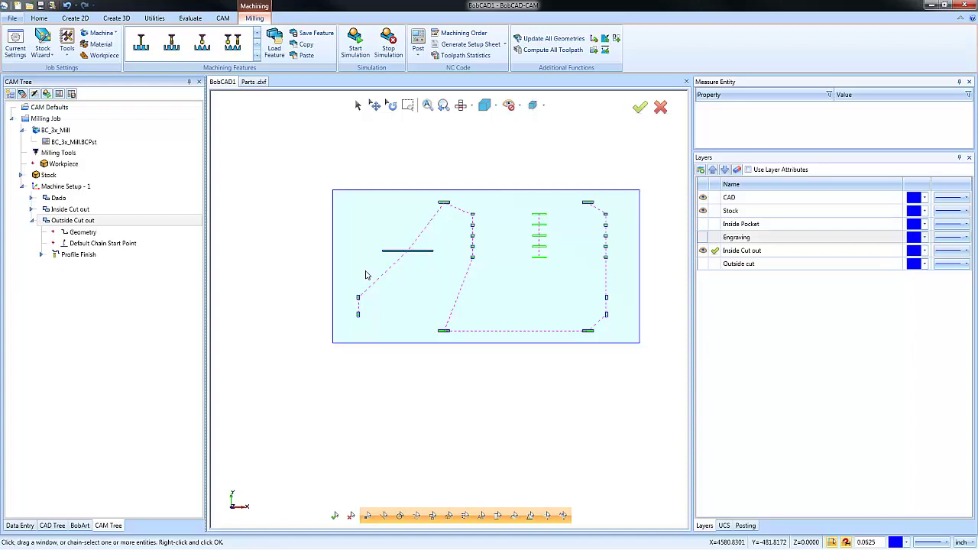
pyautogui.click(704, 264)
# Make Outside cut the active layer, hide Inside Cut out, and window-pick every outside profile.
pyautogui.click(716, 264)
pyautogui.click(704, 250)
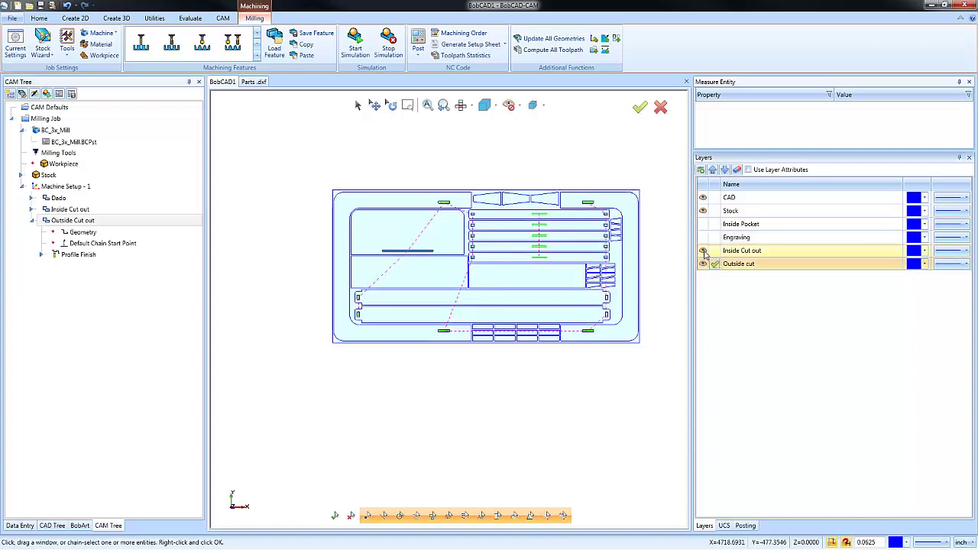
pyautogui.rightClick(97, 237)
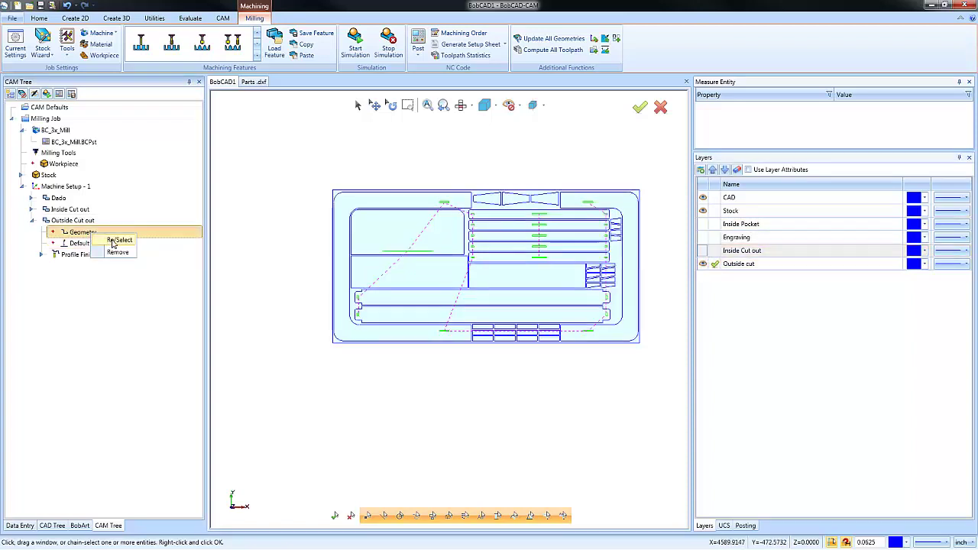
pyautogui.click(119, 240)
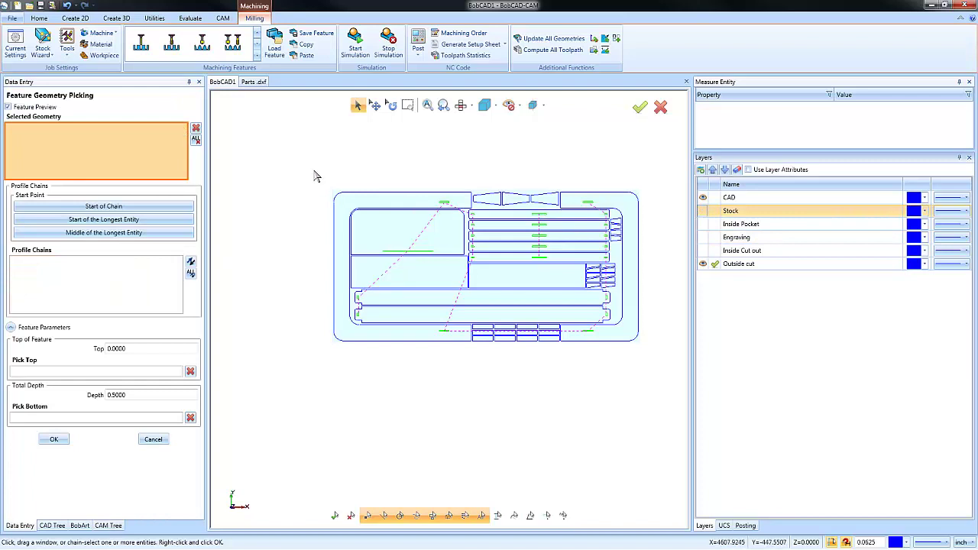
pyautogui.moveTo(313, 176); pyautogui.dragTo(655, 386)
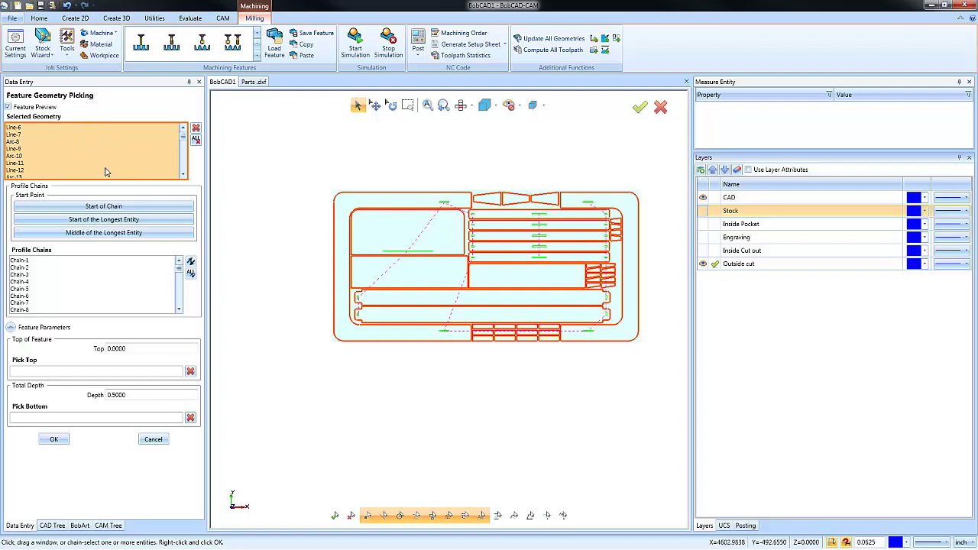
# Start chains at the middle of the longest entity, select all profile chains, and confirm the geometry.
pyautogui.click(136, 234)
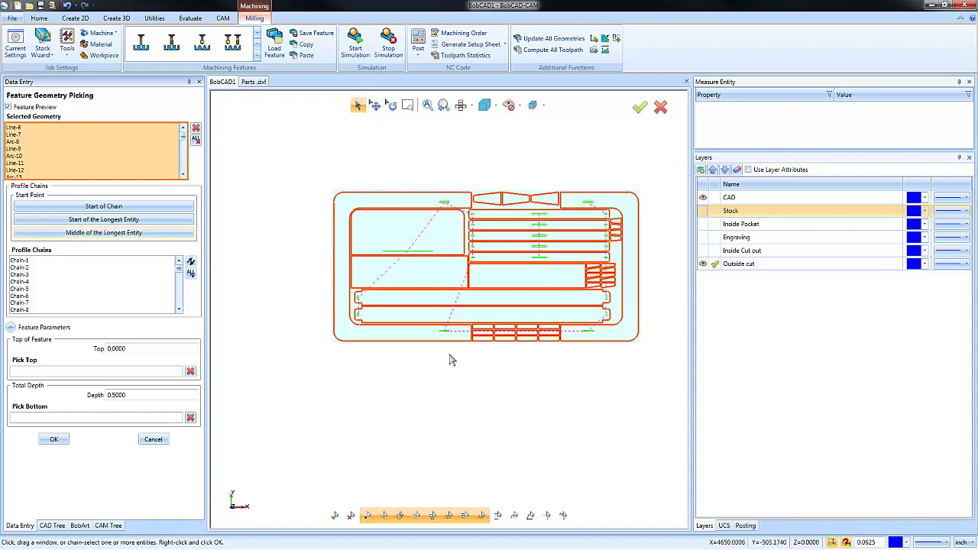
pyautogui.scroll(8, 474, 363)
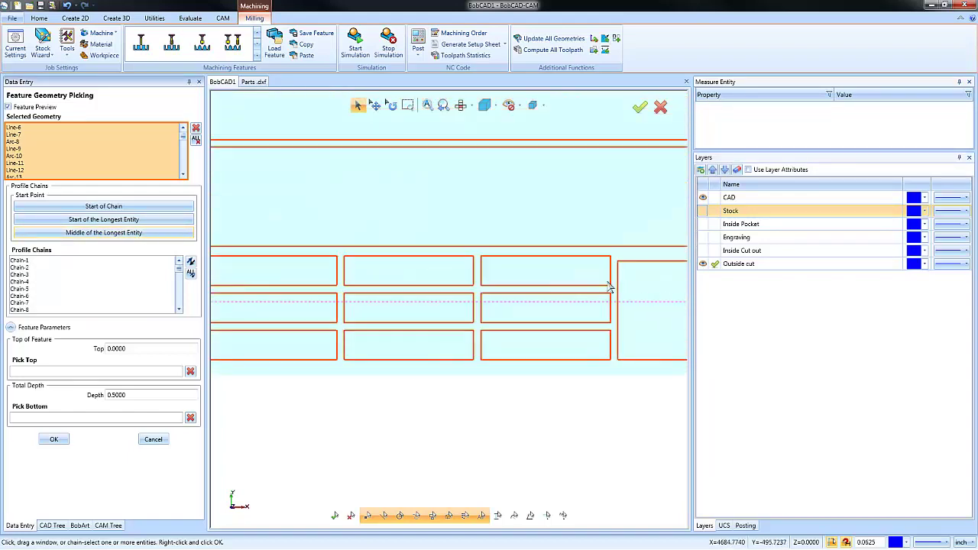
pyautogui.scroll(1, 609, 287)
pyautogui.click(80, 269)
pyautogui.scroll(1, 543, 277)
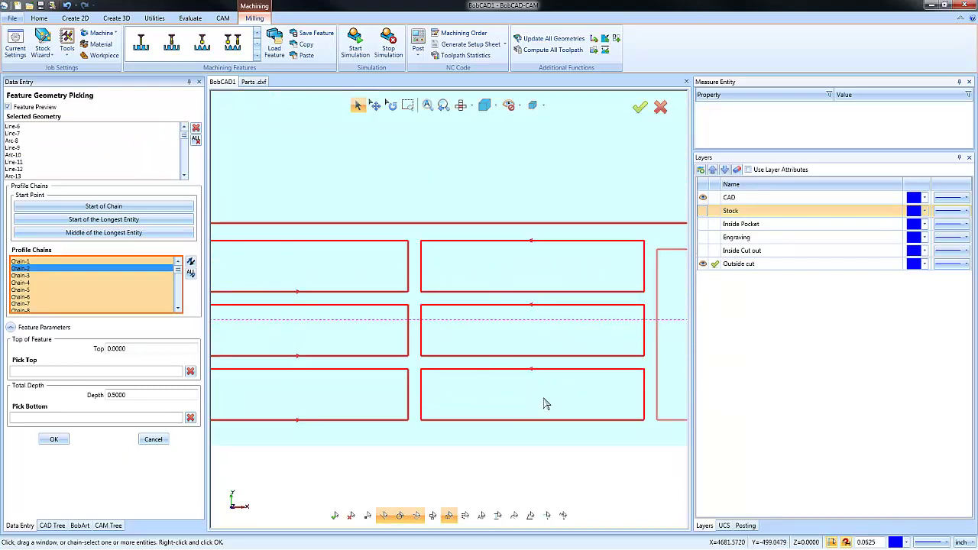
pyautogui.scroll(-1, 522, 385)
pyautogui.scroll(-1, 518, 386)
pyautogui.scroll(-3, 512, 383)
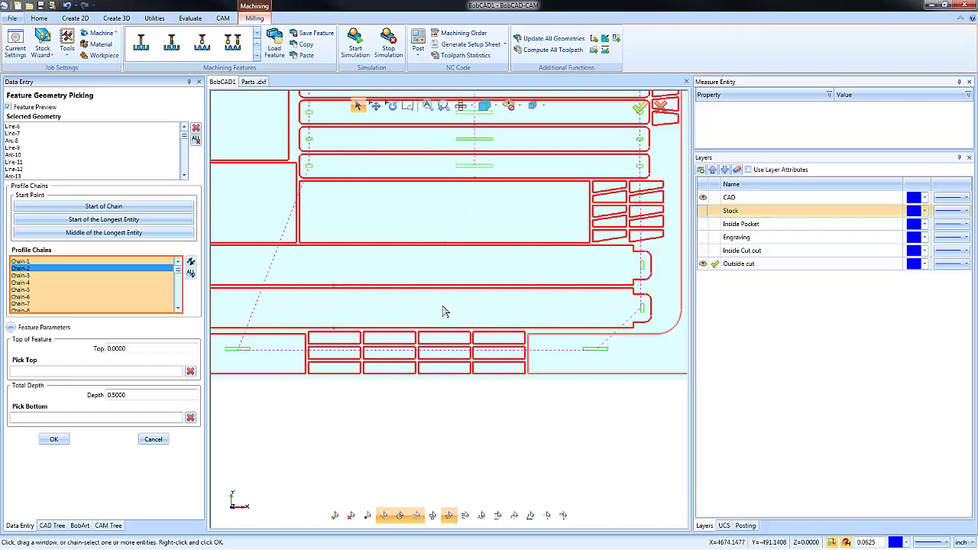
pyautogui.scroll(-1, 454, 299)
pyautogui.scroll(-1, 493, 296)
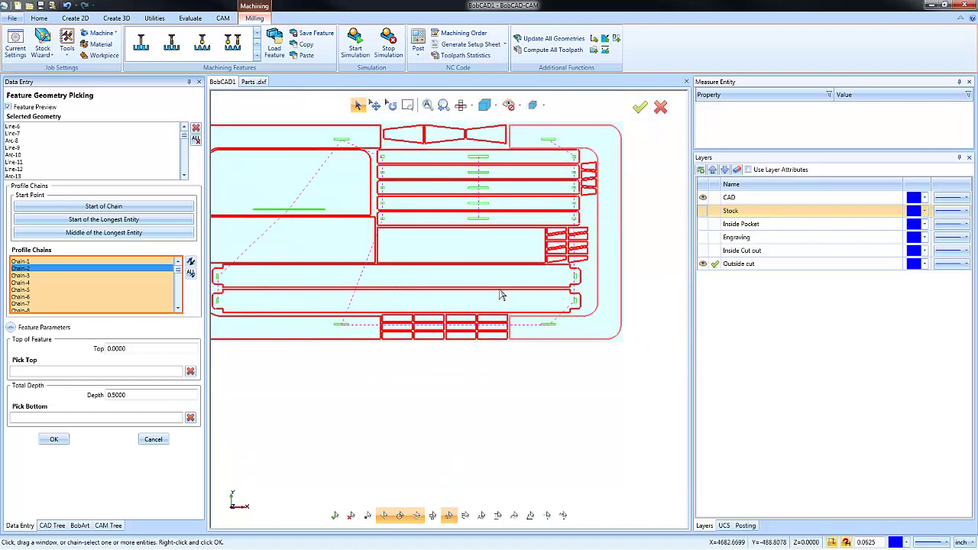
pyautogui.click(191, 275)
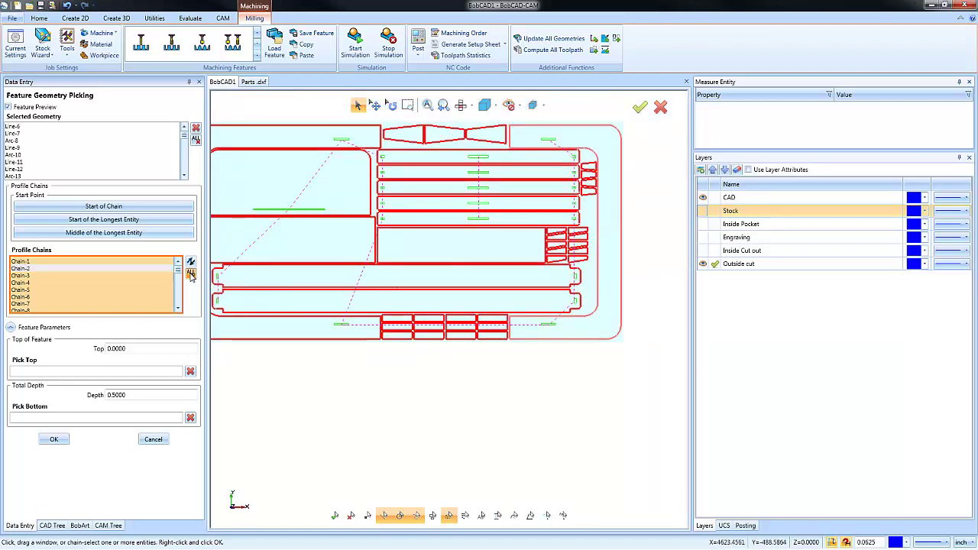
pyautogui.scroll(-1, 589, 353)
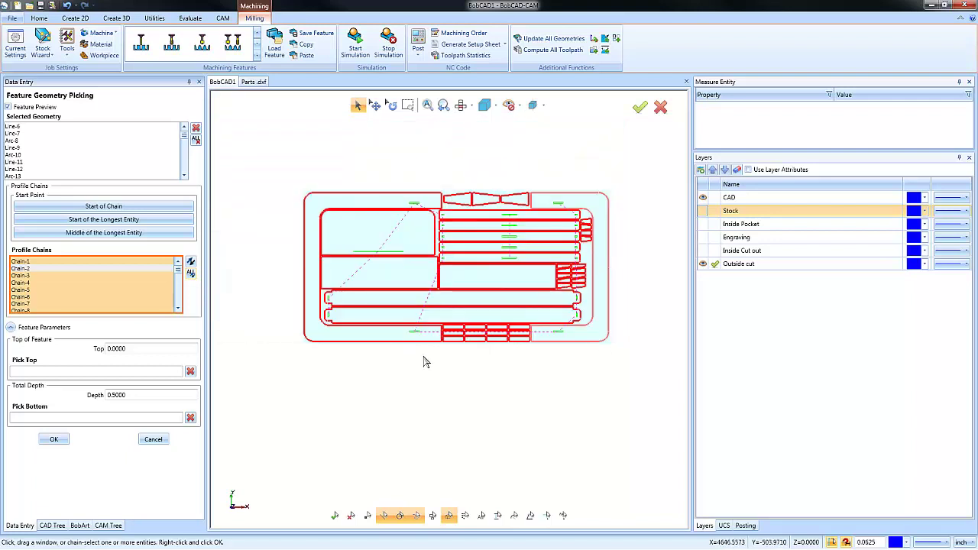
pyautogui.scroll(2, 451, 355)
pyautogui.scroll(1, 405, 287)
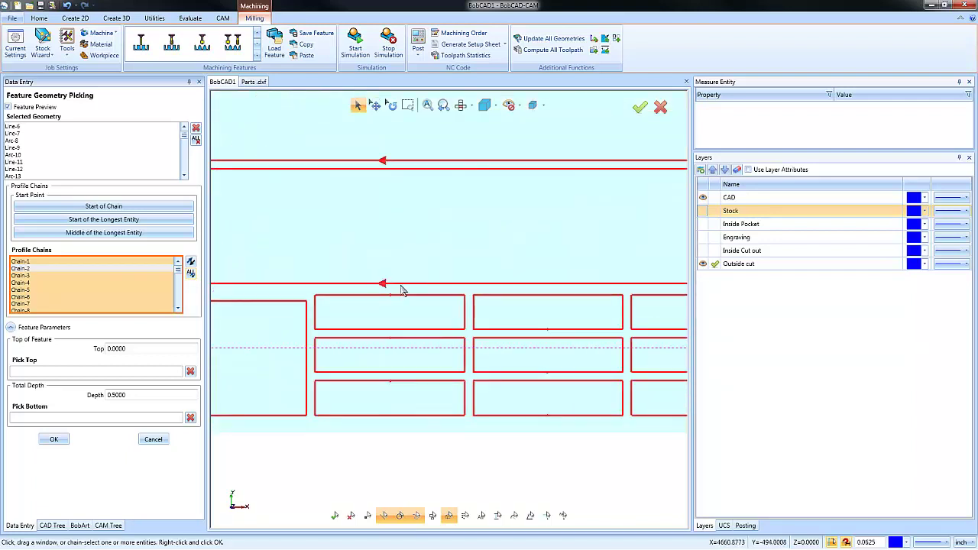
pyautogui.scroll(1, 408, 301)
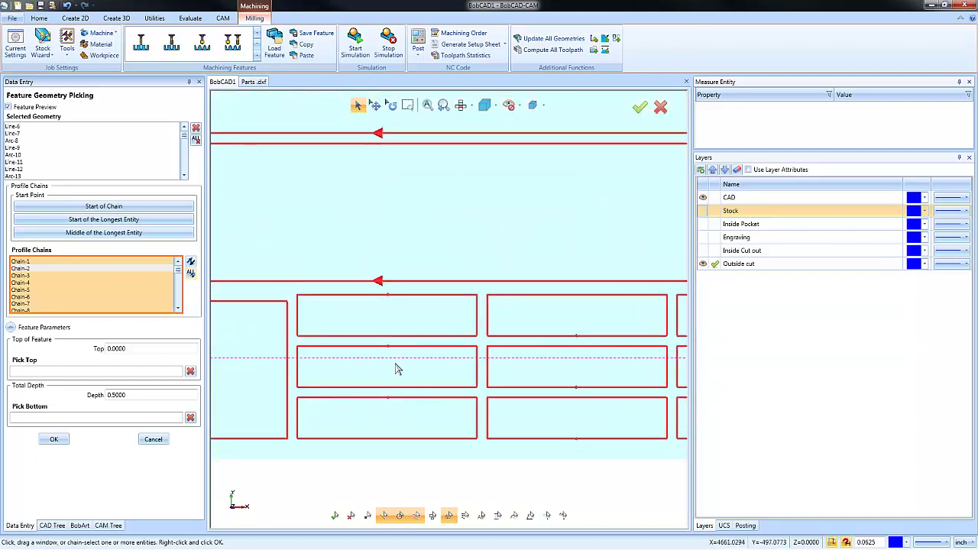
pyautogui.scroll(1, 386, 362)
pyautogui.scroll(1, 408, 383)
pyautogui.scroll(-2, 408, 379)
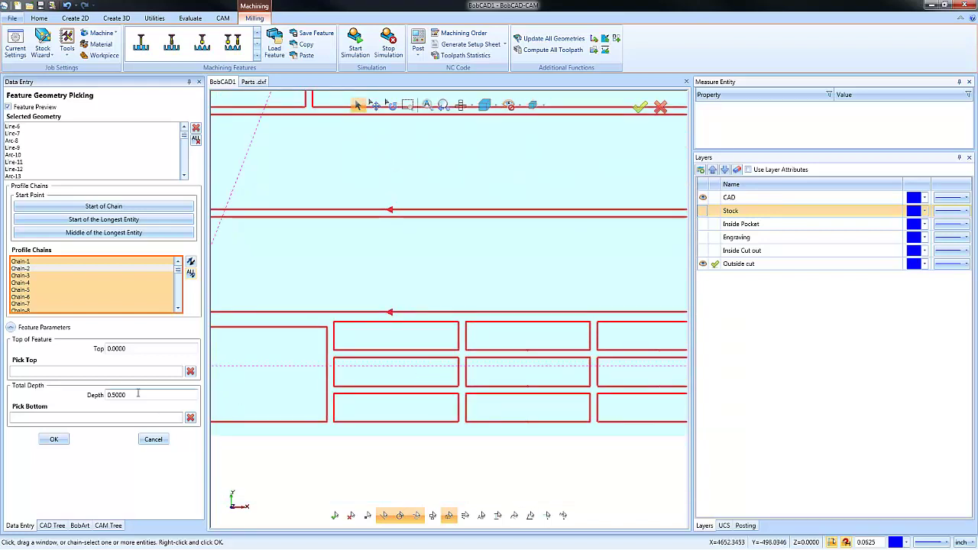
pyautogui.click(54, 439)
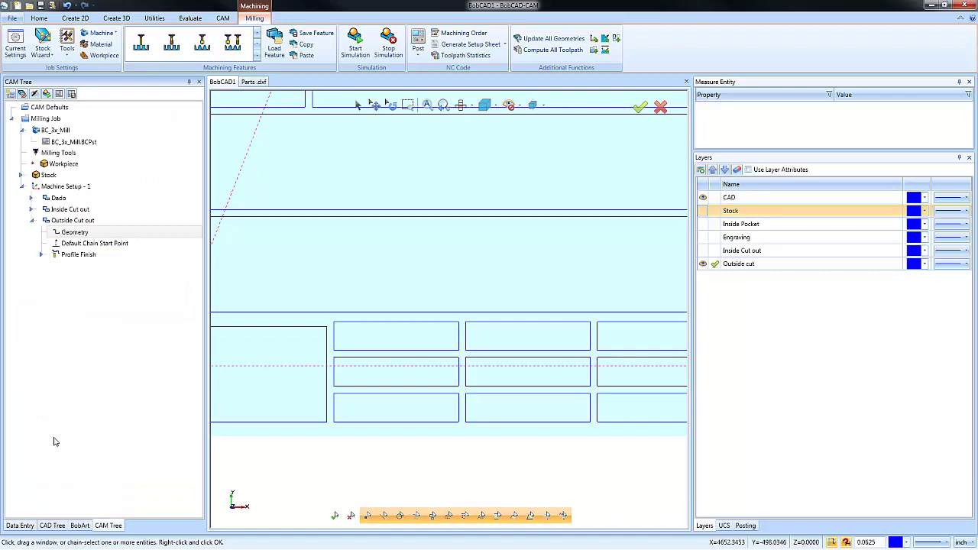
# Compute the Profile Finish toolpath for Outside Cut out.
pyautogui.rightClick(80, 257)
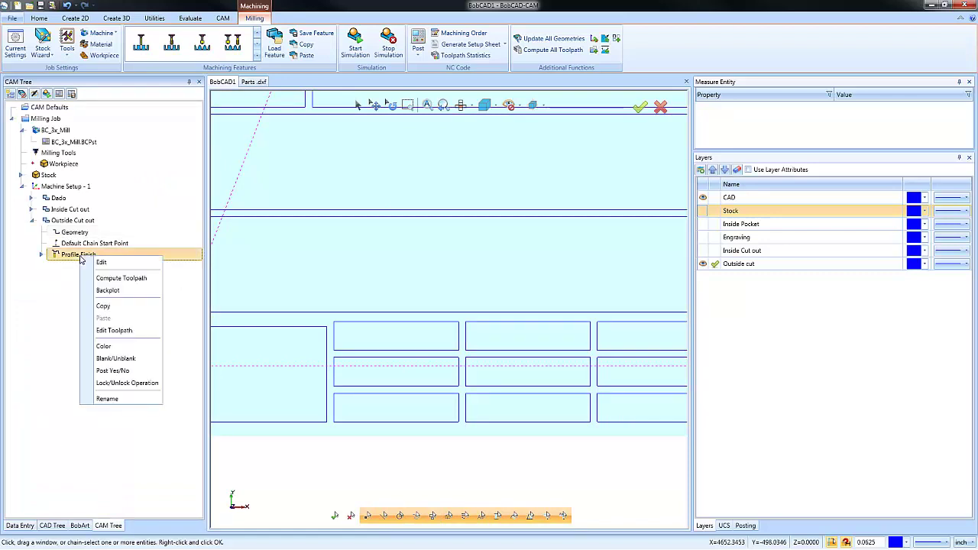
pyautogui.click(123, 279)
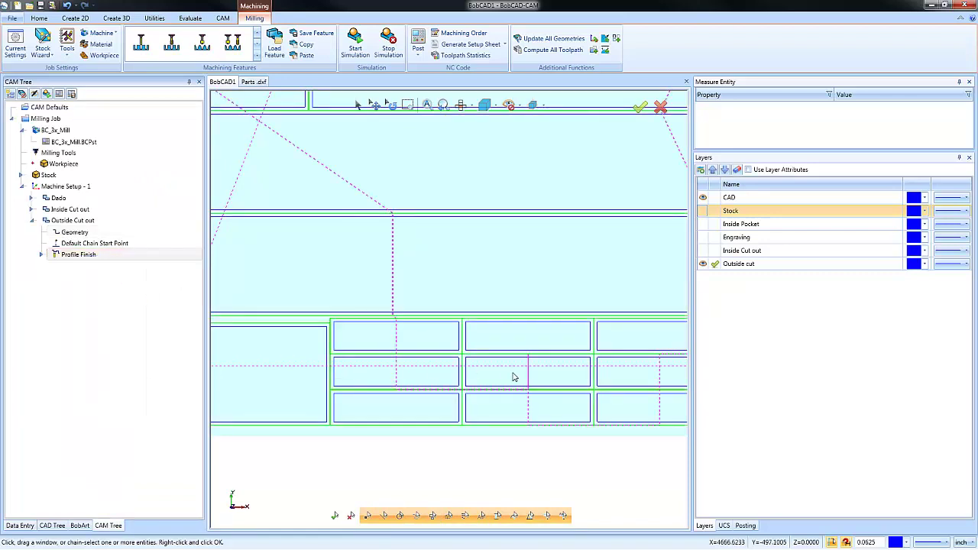
pyautogui.scroll(-2, 513, 375)
pyautogui.scroll(-3, 515, 375)
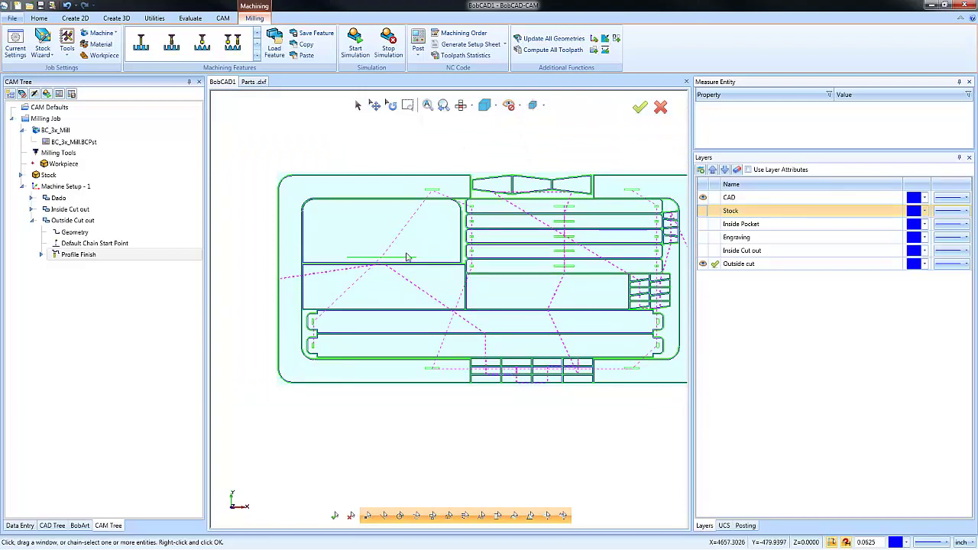
# Select the Dado, Inside Cut out and Outside Cut out features to review all three toolpaths.
pyautogui.click(73, 220)
pyautogui.click(31, 220)
pyautogui.keyDown('shift'); pyautogui.click(55, 198); pyautogui.keyUp('shift')
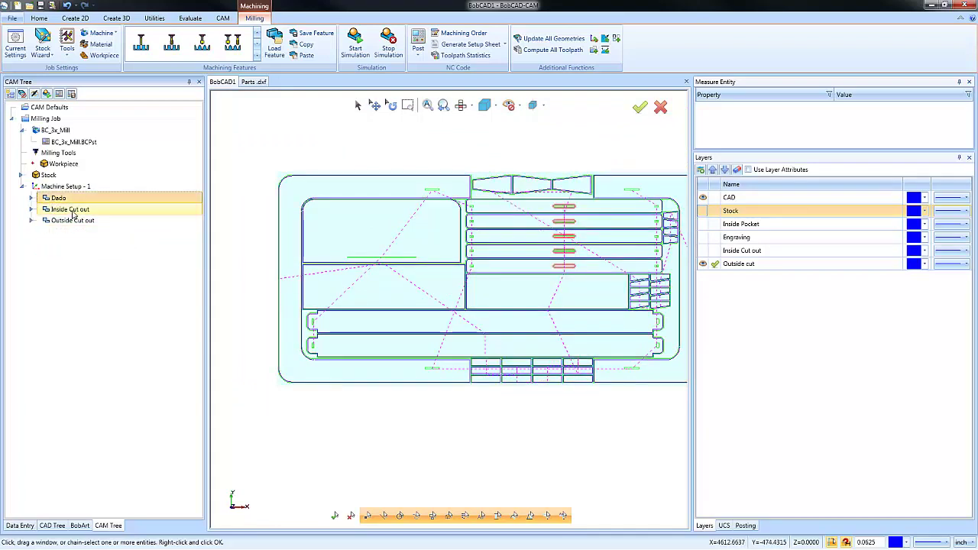
pyautogui.click(73, 211)
pyautogui.click(75, 221)
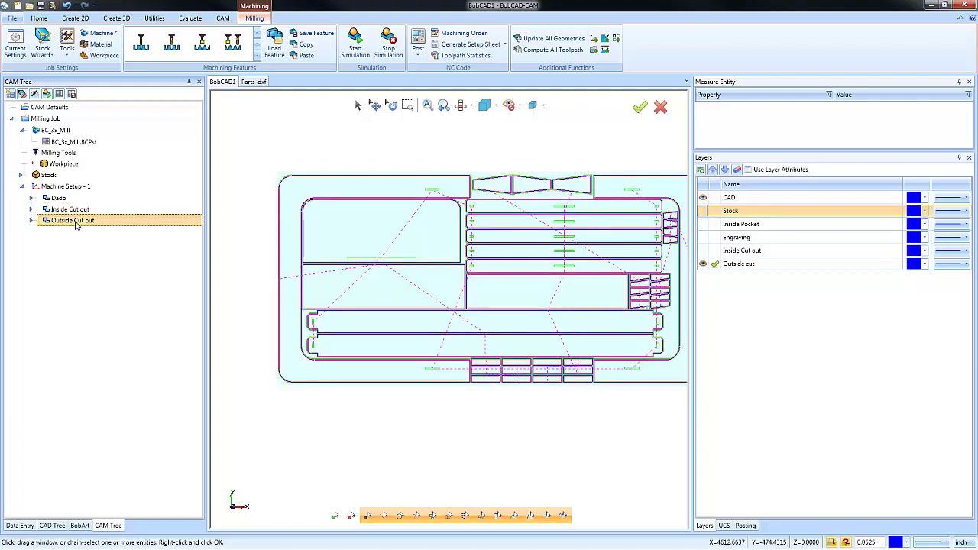
pyautogui.scroll(-1, 489, 303)
pyautogui.moveTo(542, 303); pyautogui.dragTo(484, 309, button='middle')
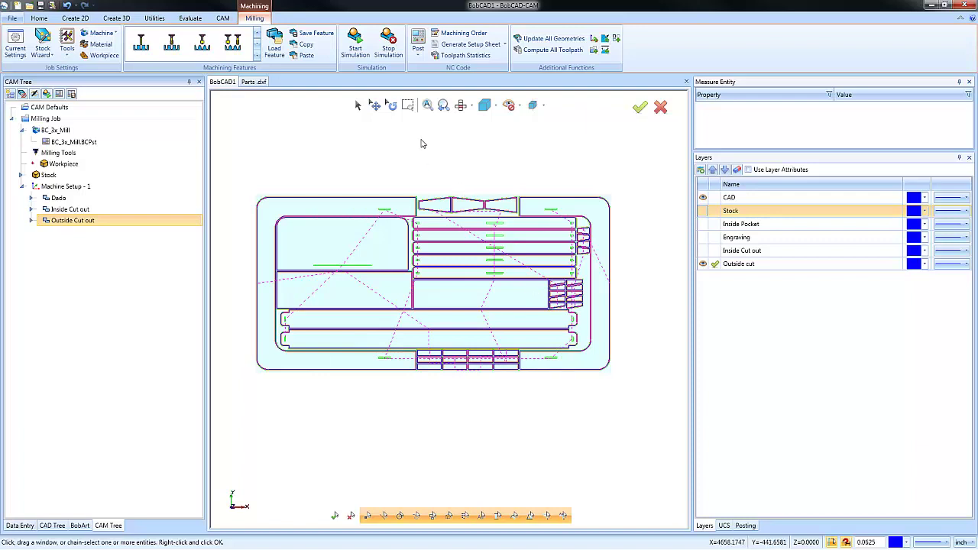
pyautogui.click(356, 44)
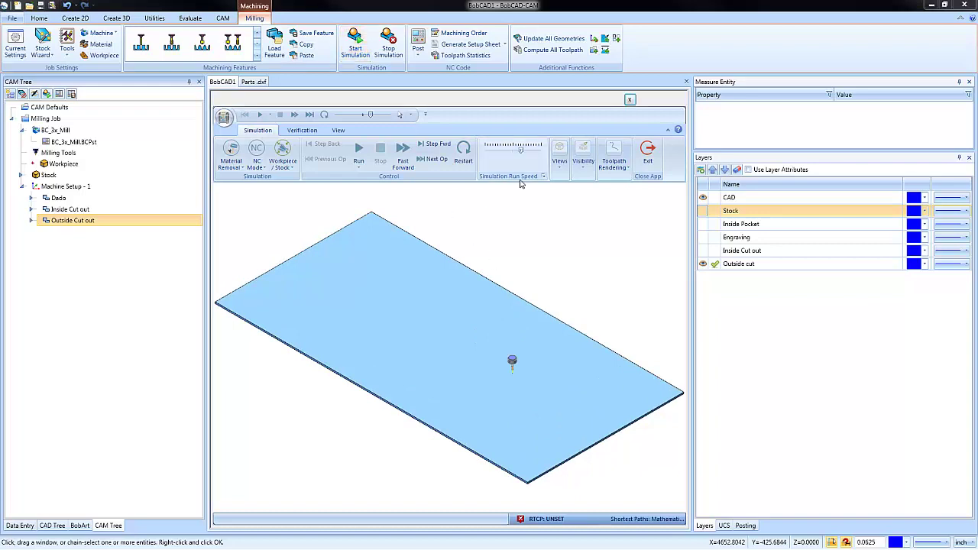
pyautogui.click(359, 153)
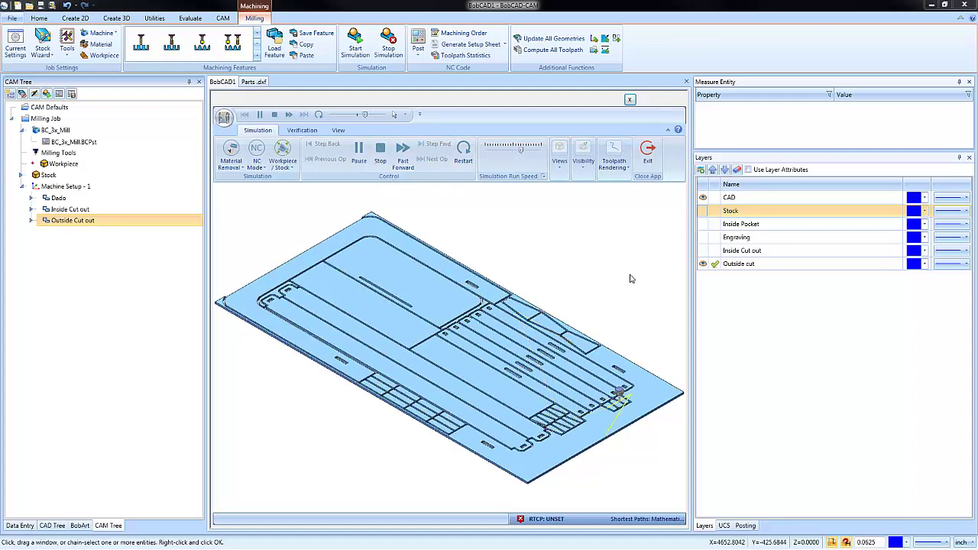
pyautogui.moveTo(631, 279); pyautogui.dragTo(445, 362, button='middle')
pyautogui.scroll(-1, 421, 331)
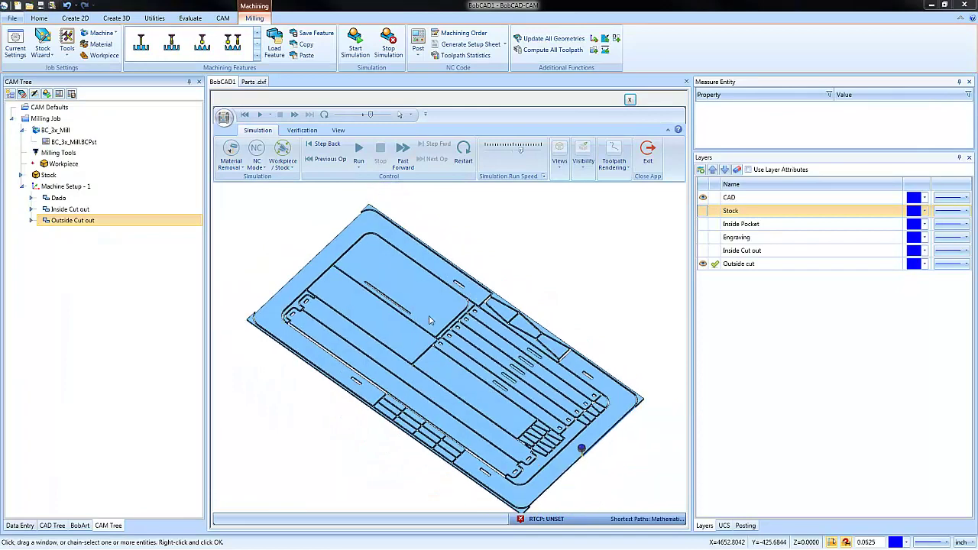
pyautogui.press('Escape')
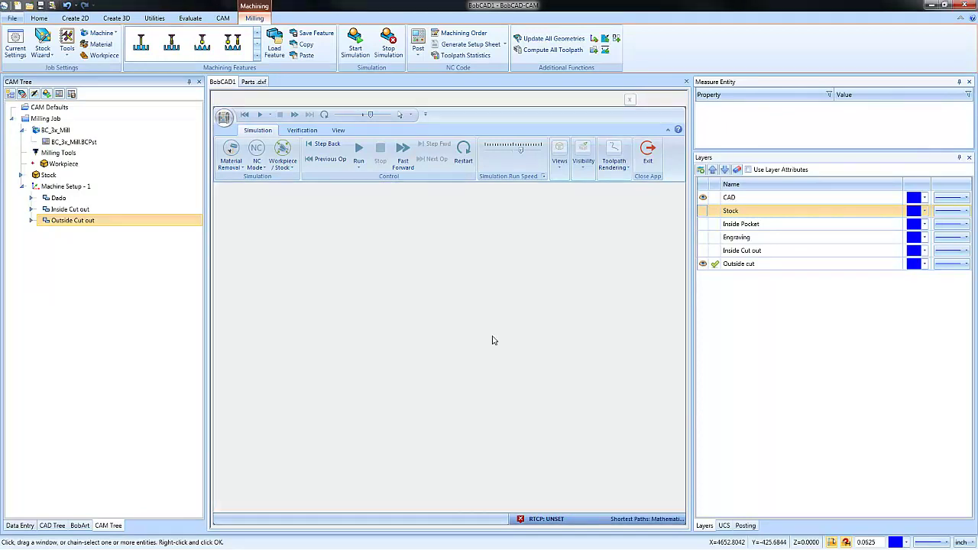
# Post the job and scroll through the generated BOBCAD1.NC G-code program.
pyautogui.click(60, 97)
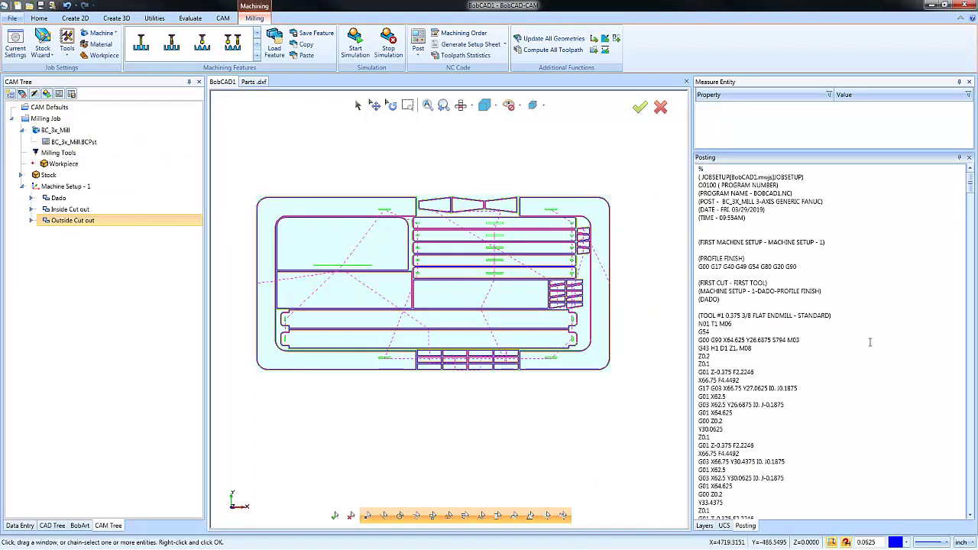
pyautogui.scroll(-15, 870, 342)
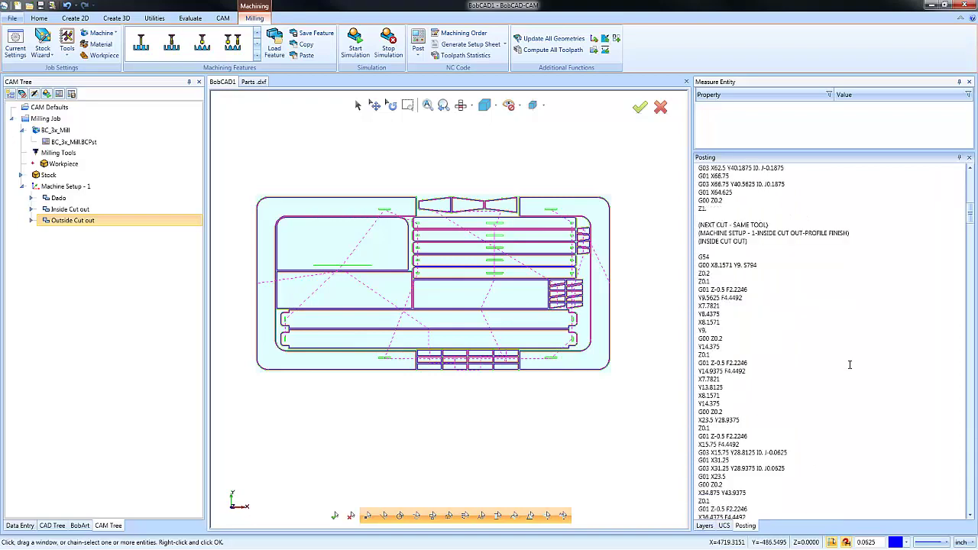
pyautogui.scroll(-15, 849, 364)
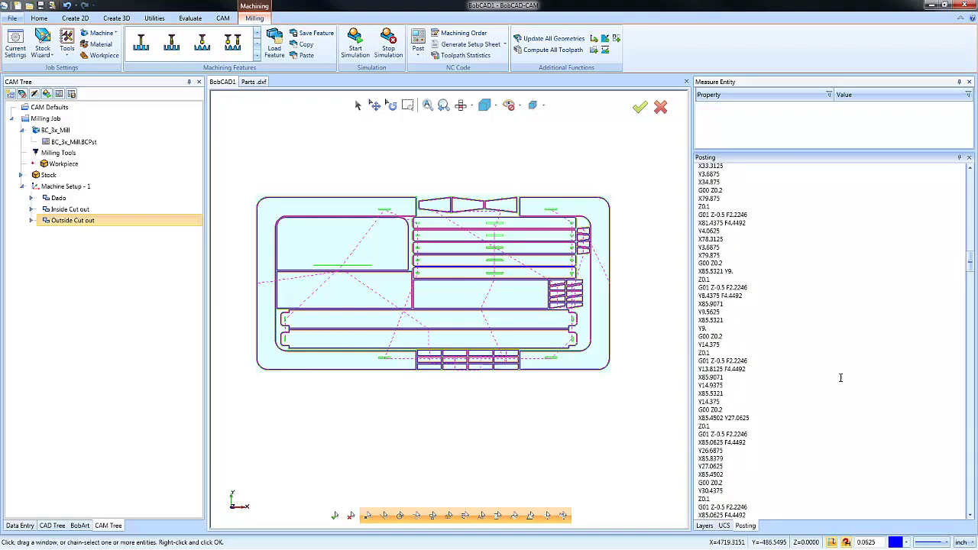
pyautogui.scroll(10, 841, 377)
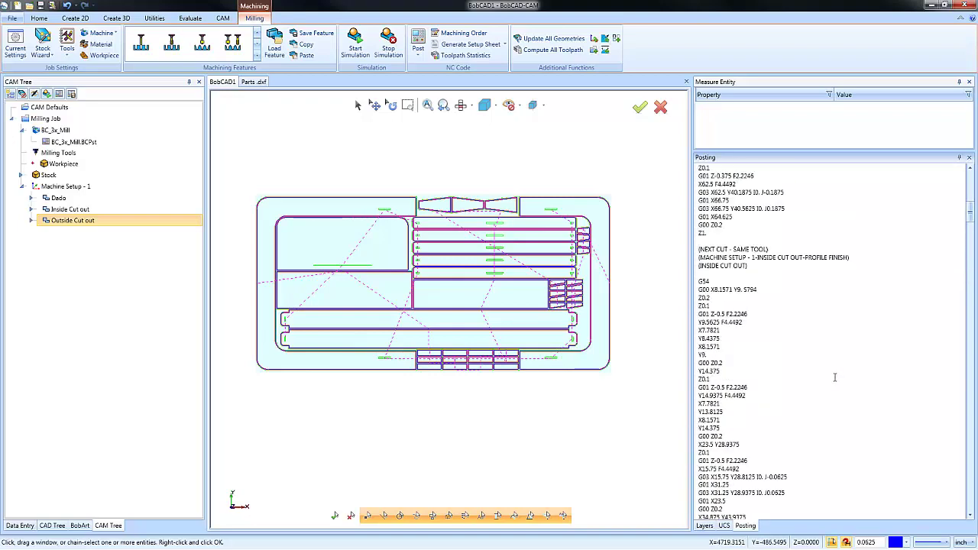
pyautogui.scroll(10, 835, 377)
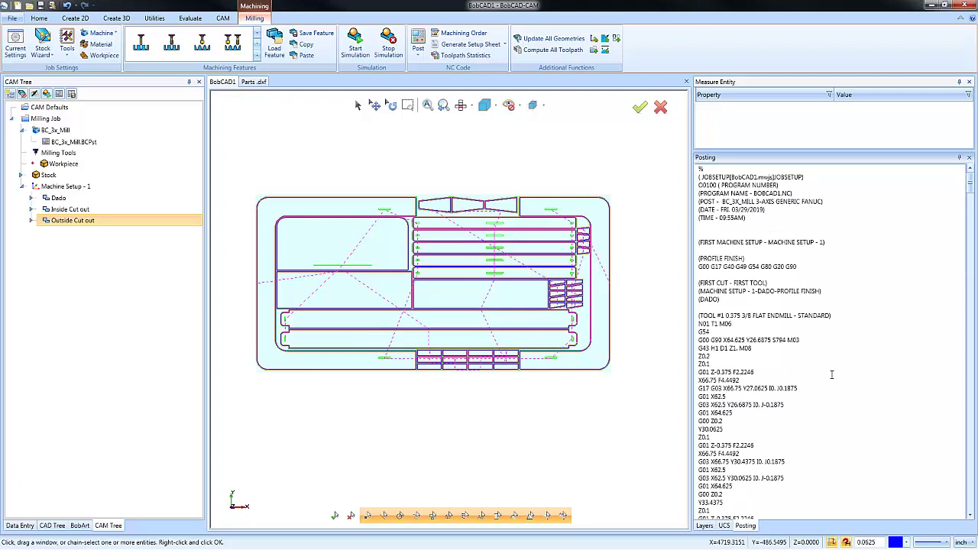